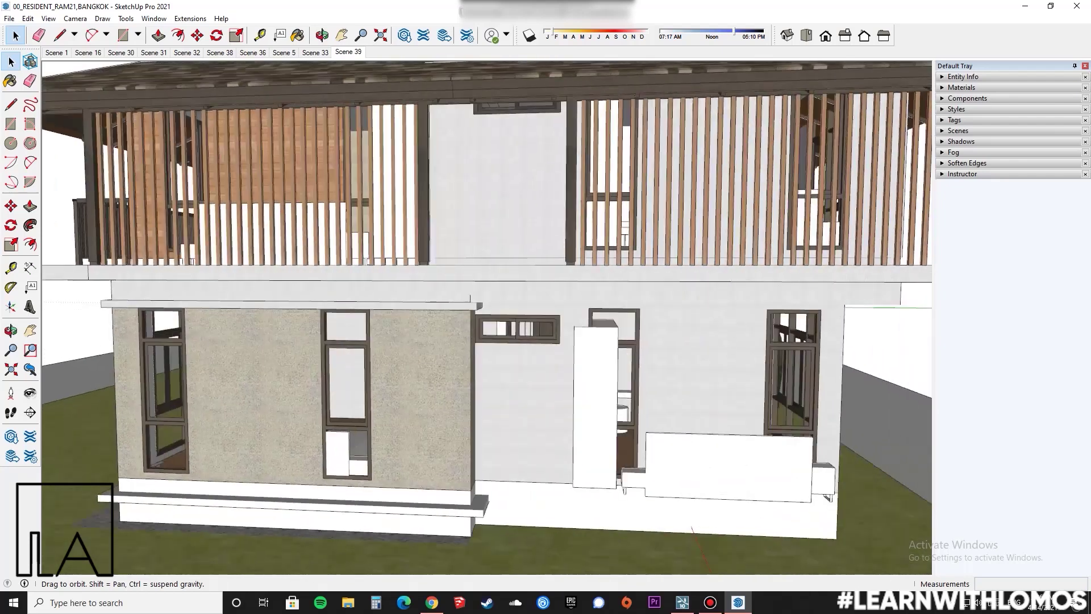
Examine the exterior facades of the house model from the side and street corner
scroll(500, 334, down, 3)
middle_drag(625, 318, 404, 318)
middle_drag(511, 329, 460, 335)
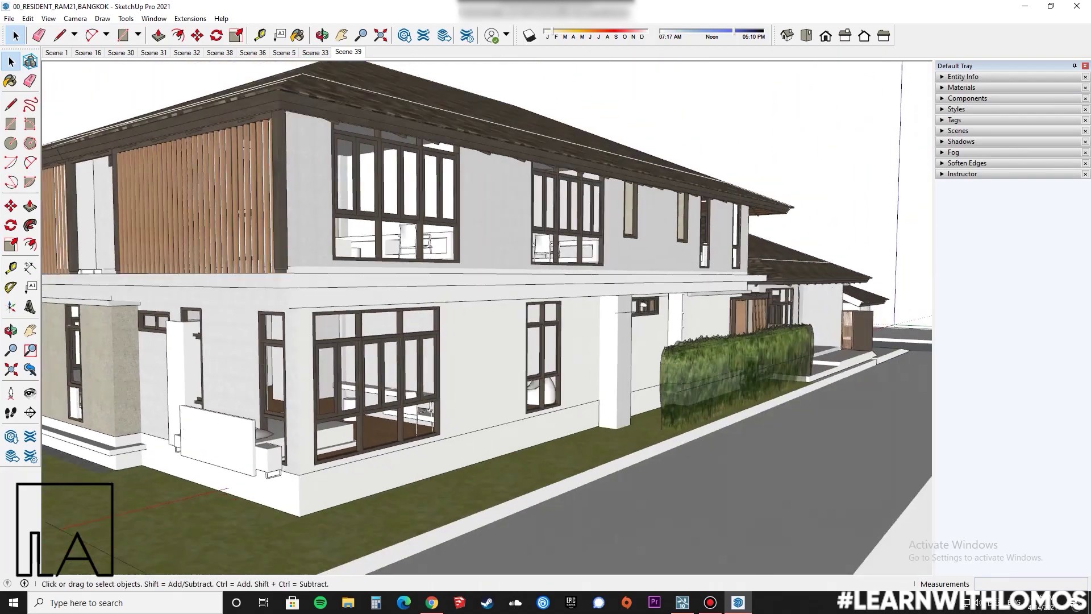
scroll(409, 392, down, 3)
middle_drag(409, 392, 199, 392)
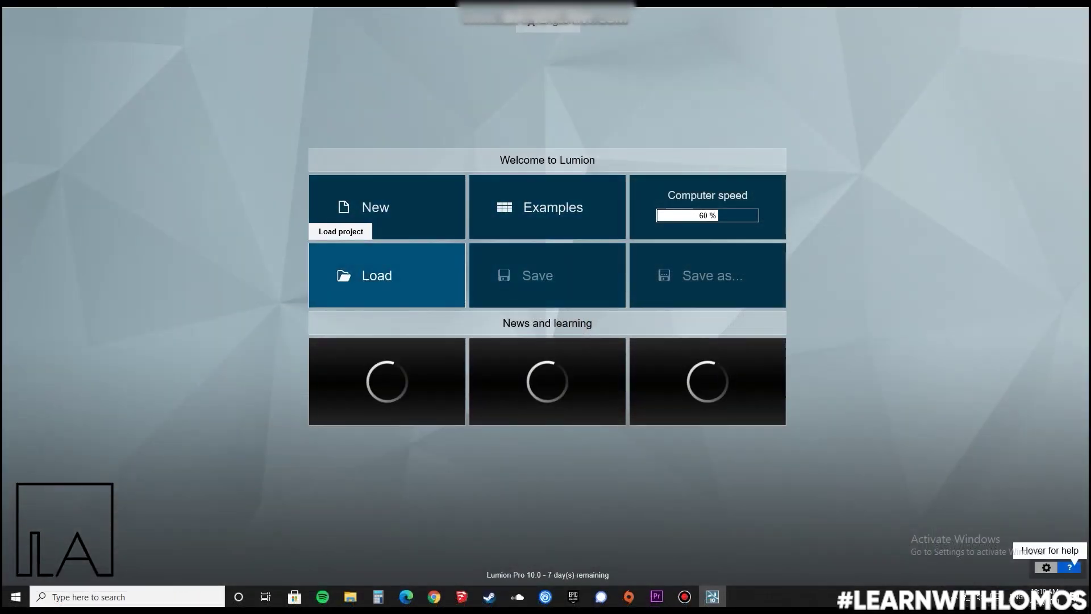
Switch to Lumion and create a new project using the Plain environment
click(381, 207)
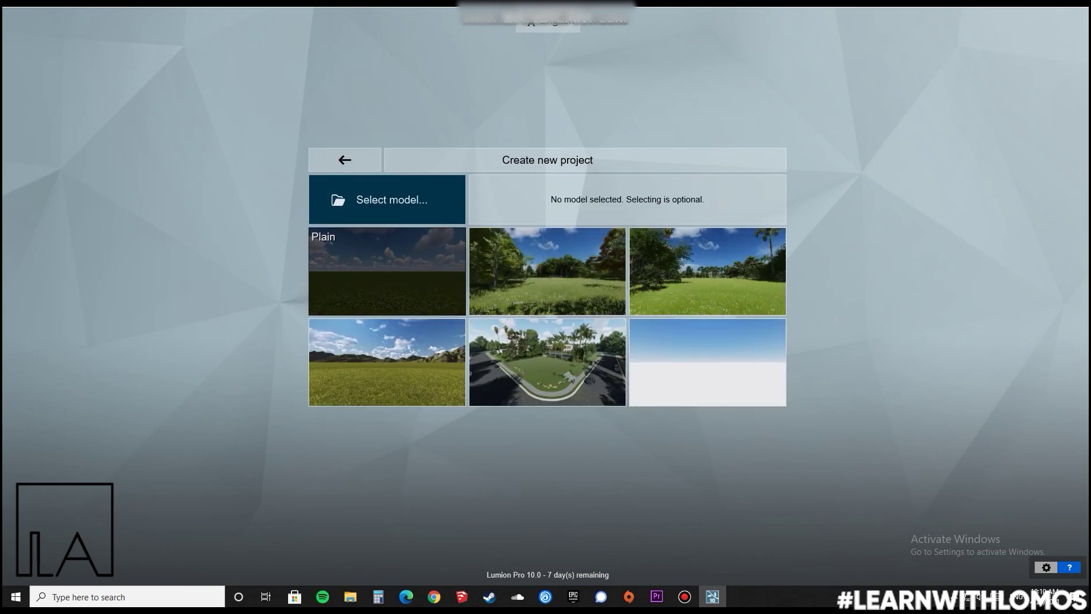
click(387, 271)
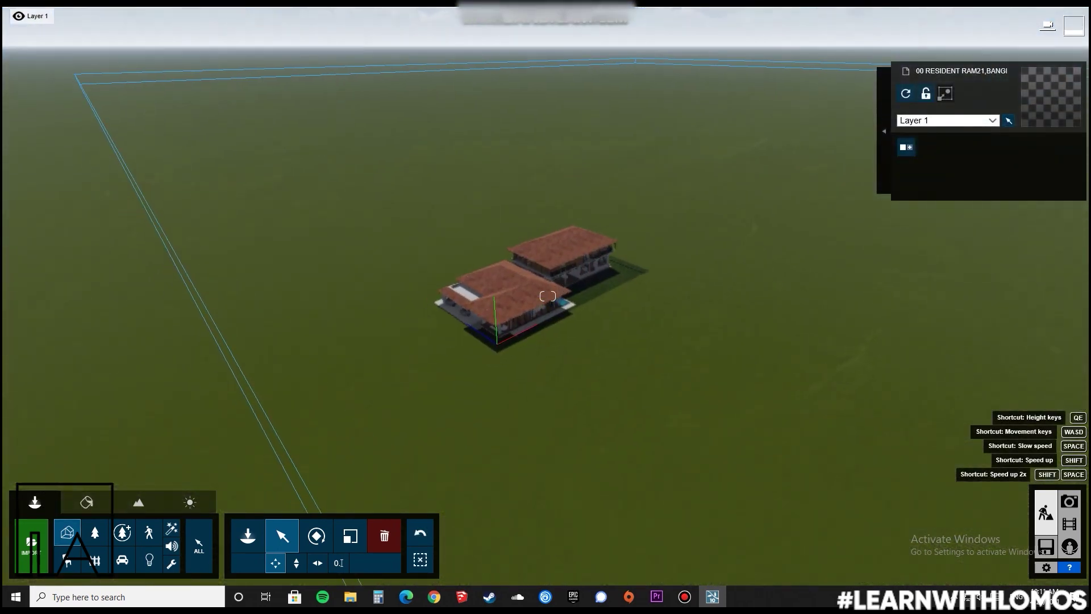
Examine the imported house model up close at ground level, around its veranda and glazed rooms
key(w)
key(q)
right_drag(548, 296, 548, 148)
key(w)
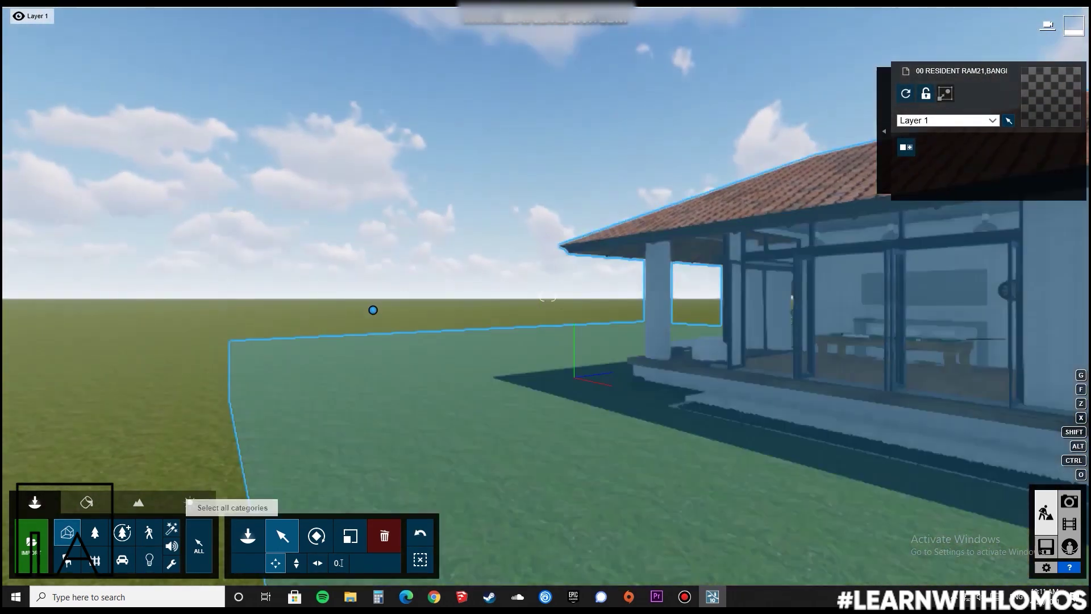
mouse_move(373, 310)
mouse_down()
mouse_move(372, 293)
mouse_move(373, 303)
mouse_up()
click(375, 308)
right_drag(375, 308, 568, 358)
key(s)
key(w)
mouse_move(548, 296)
right_down()
mouse_move(517, 287)
mouse_move(466, 304)
mouse_move(545, 303)
mouse_move(528, 375)
mouse_move(548, 244)
mouse_move(500, 241)
mouse_move(547, 250)
mouse_move(547, 296)
right_up()
key(s)
key(w)
key(w)
key(s)
key(w)
key(s)
Select the billiard room's floor in the Material Editor and apply an outdoor wood material to it
click(86, 502)
click(547, 296)
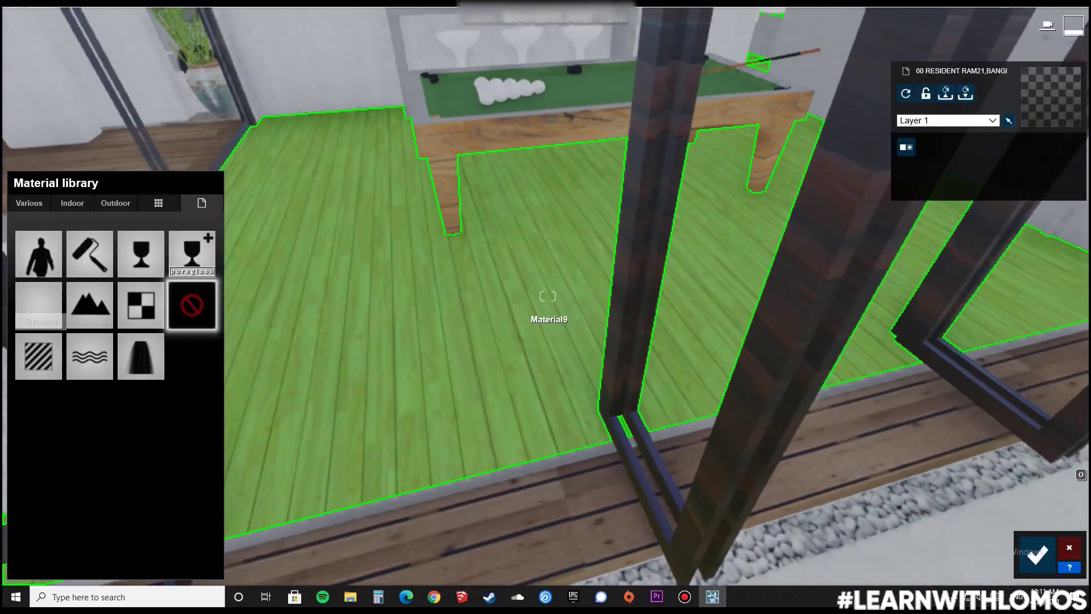
click(116, 203)
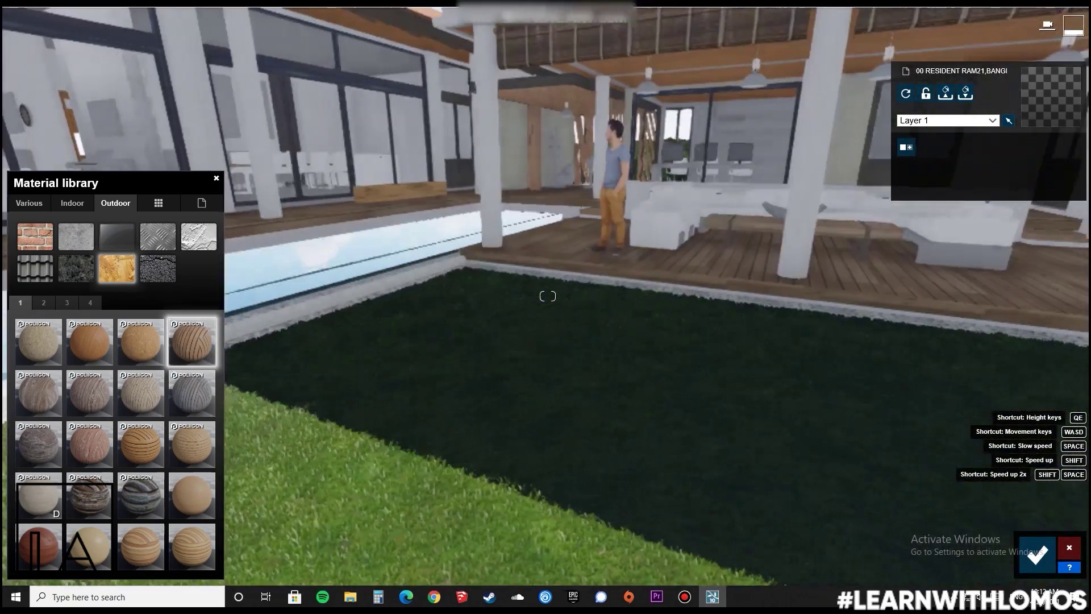
Apply a dense grass material from the Various library to the lawn beside the pool
click(548, 296)
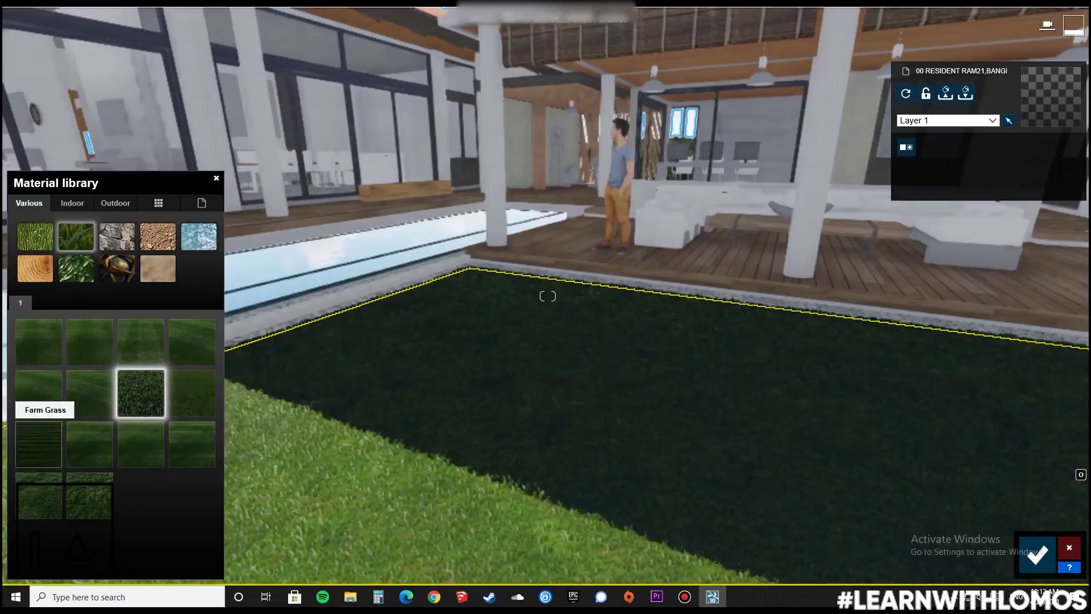
click(39, 494)
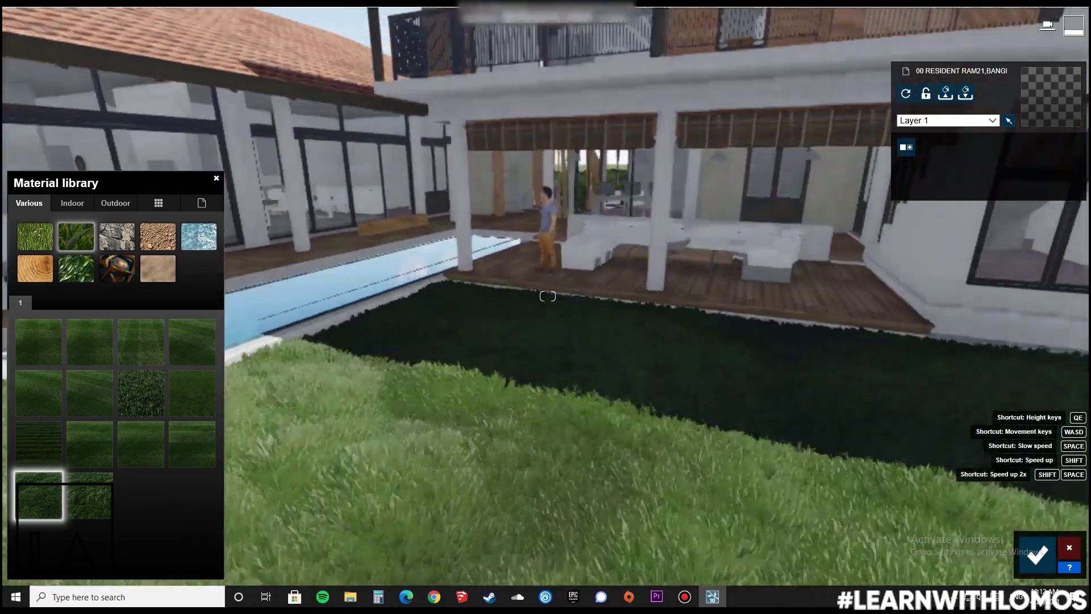
click(141, 391)
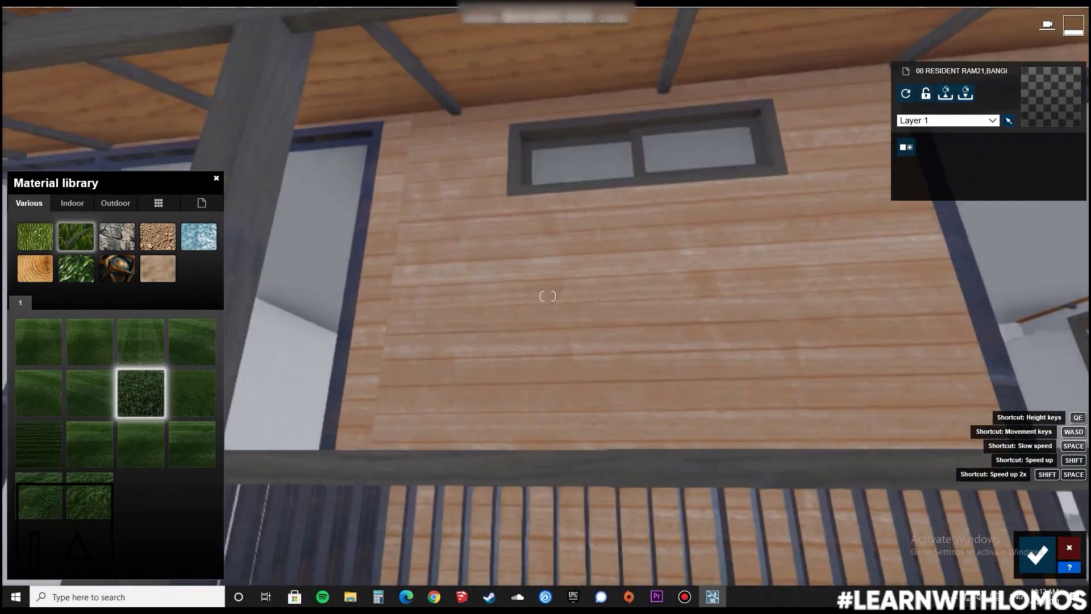
Apply an indoor wood material to the upper-floor plank wall behind the balcony
click(548, 296)
click(72, 203)
click(157, 268)
click(191, 341)
click(89, 443)
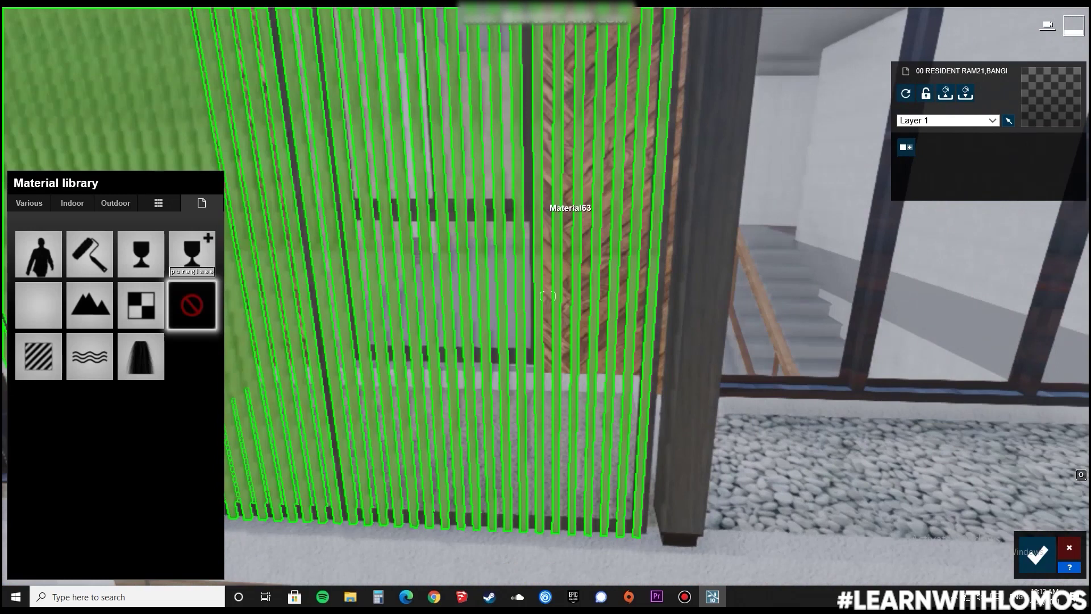
Apply the indoor wood material Polii Wood Fine 013 VAR1 3K to the vertical slat screens
click(73, 203)
click(157, 268)
click(89, 341)
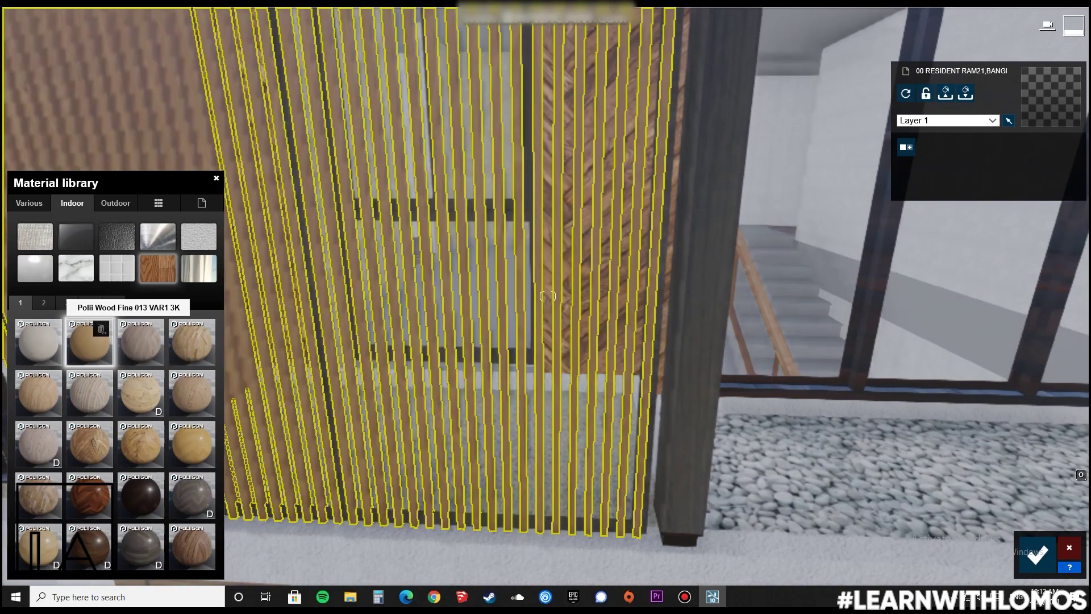
Set the slat material's colorization to about 0.5 with a darkened red tint
click(89, 341)
drag(34, 372, 95, 373)
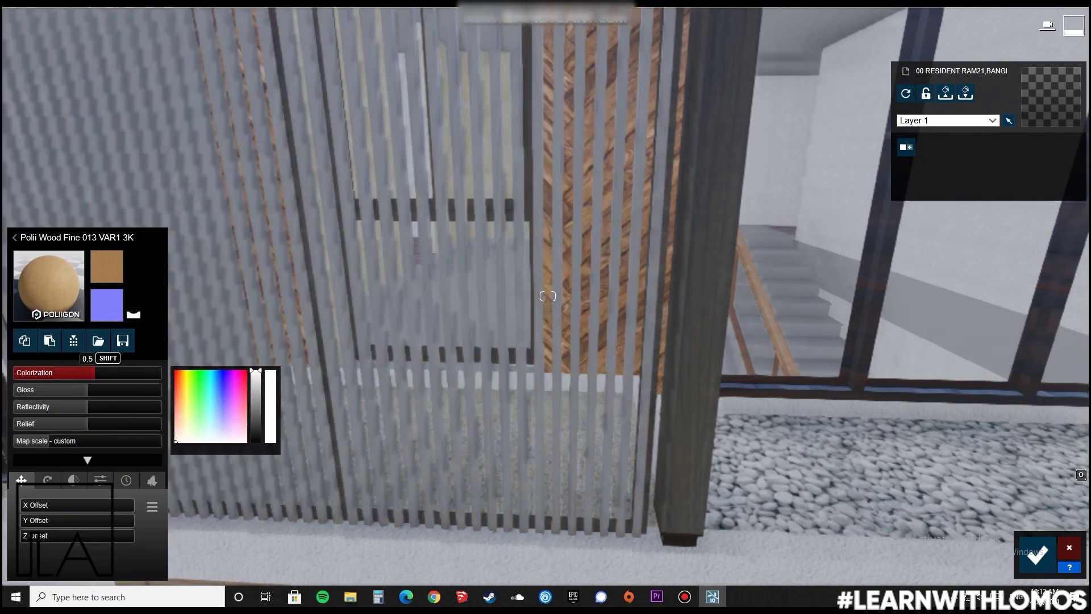
click(180, 383)
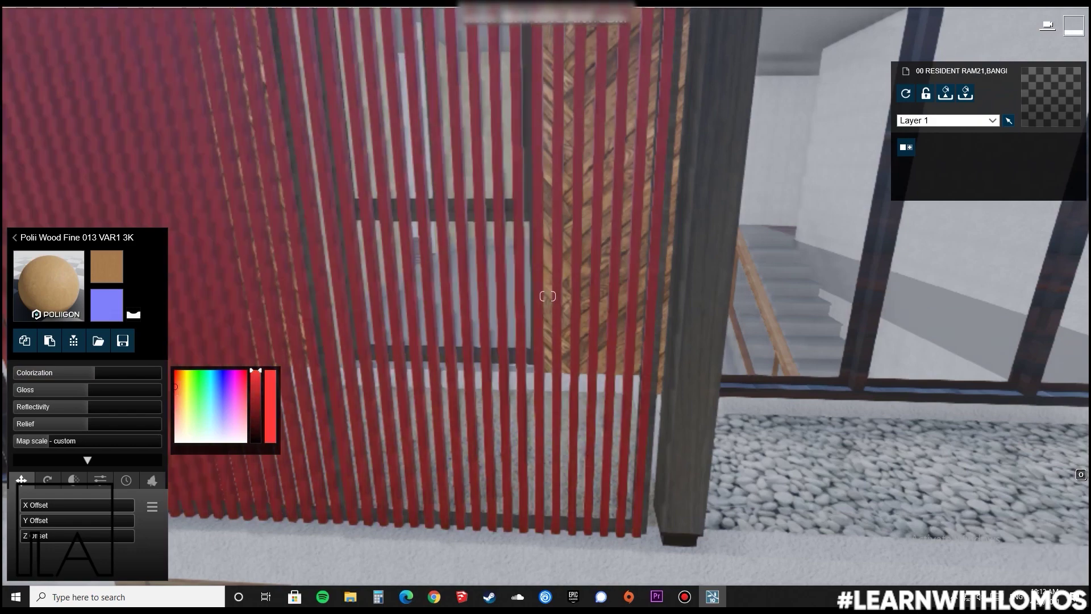
drag(175, 412, 180, 386)
drag(255, 370, 255, 414)
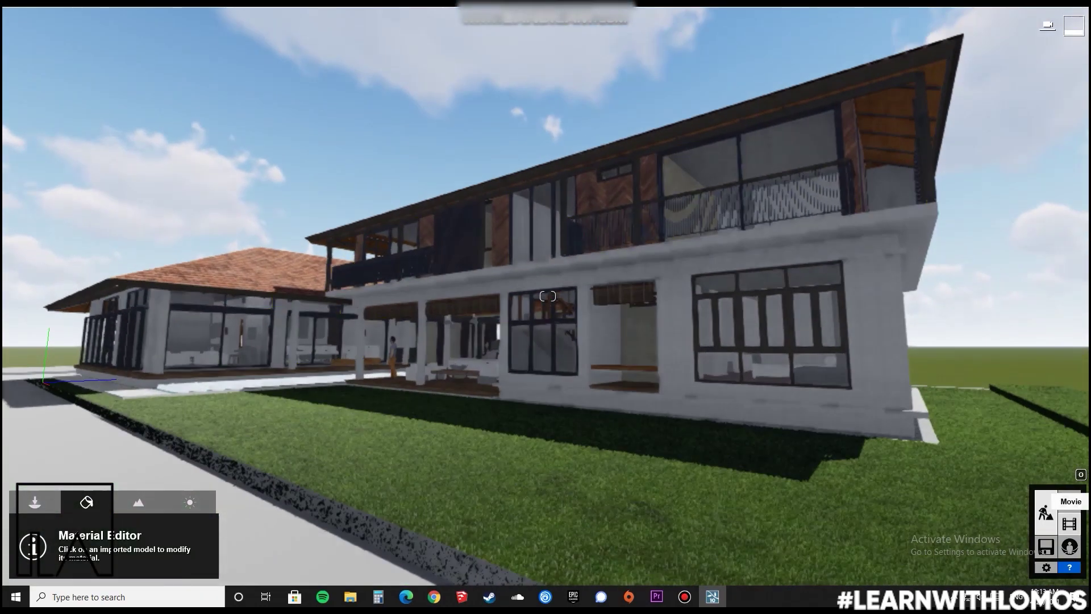
Enter Photo mode, apply the Realistic style to the front view of the house, and update the preview
click(1069, 501)
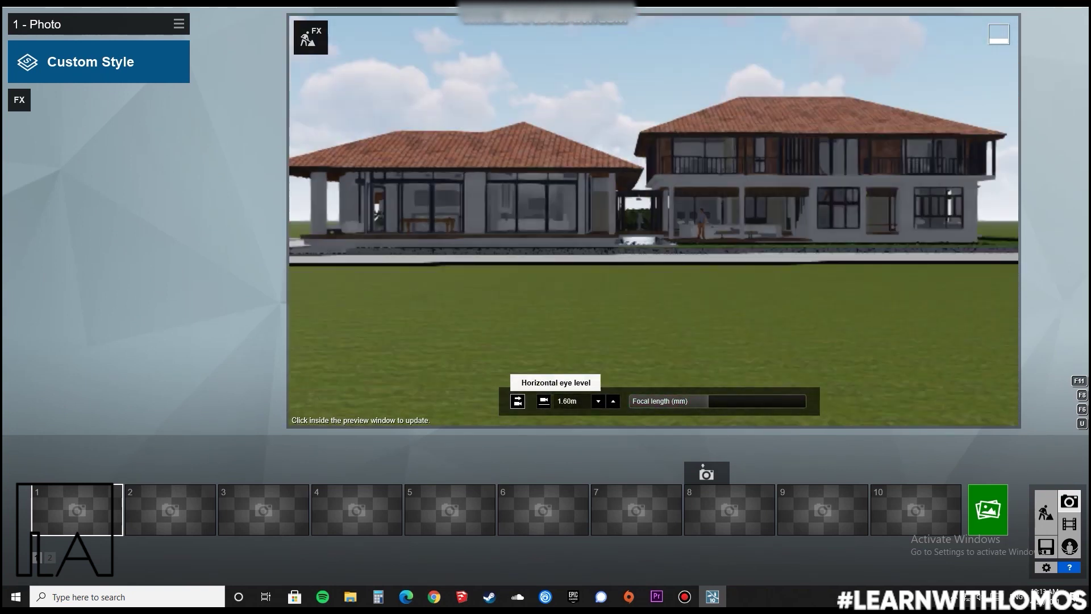
click(99, 61)
click(548, 190)
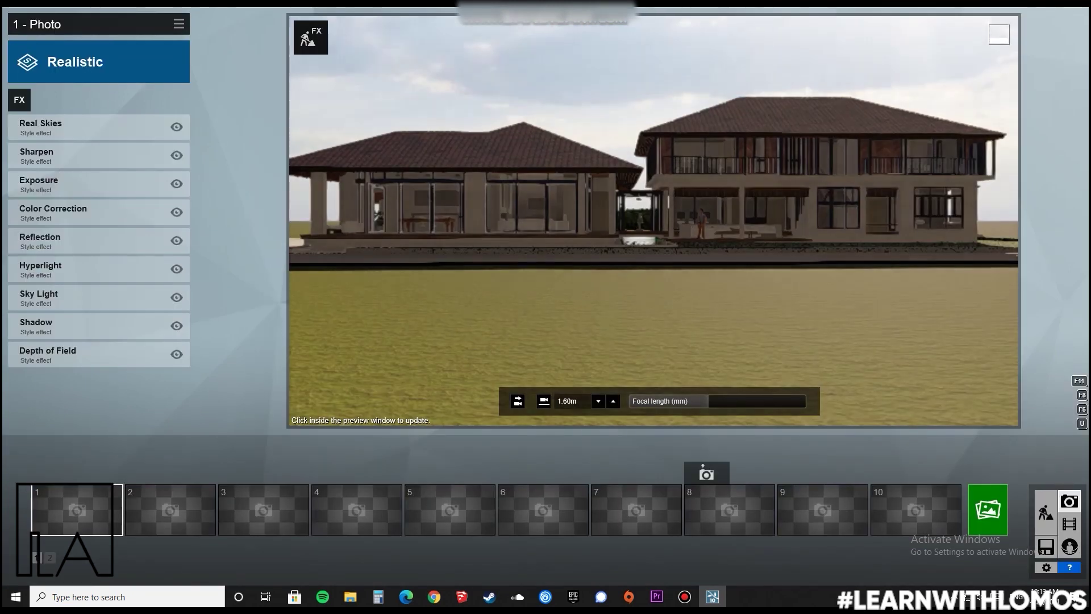
click(41, 127)
click(20, 127)
click(449, 324)
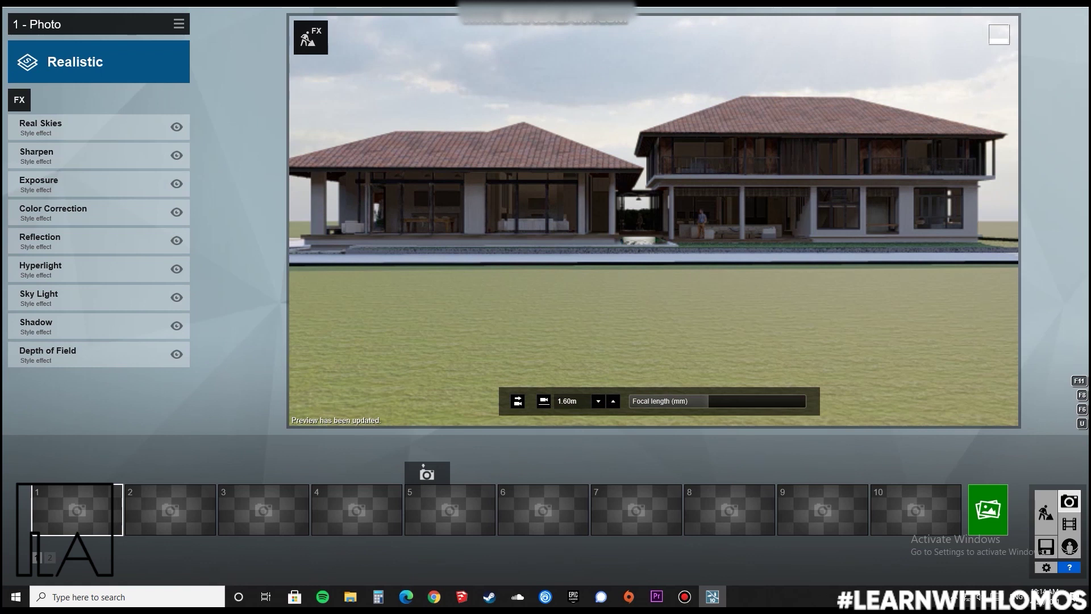
click(151, 321)
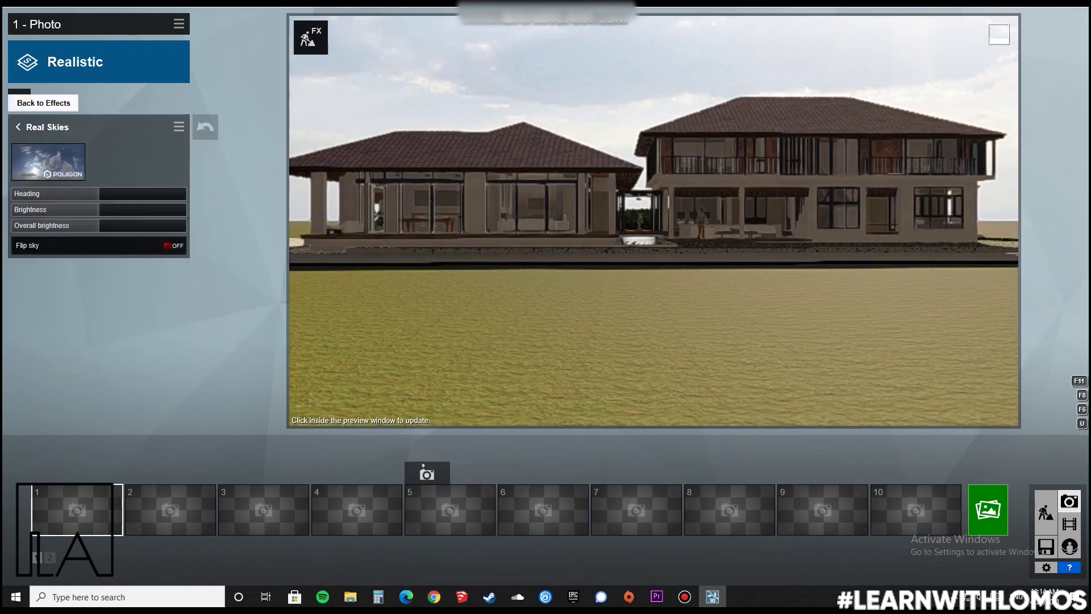
Replace the Real Skies image with a blue sky with scattered clouds, flip it, and adjust its heading
click(74, 150)
click(459, 109)
click(730, 205)
click(47, 162)
click(707, 109)
click(364, 302)
drag(133, 193, 150, 193)
click(449, 256)
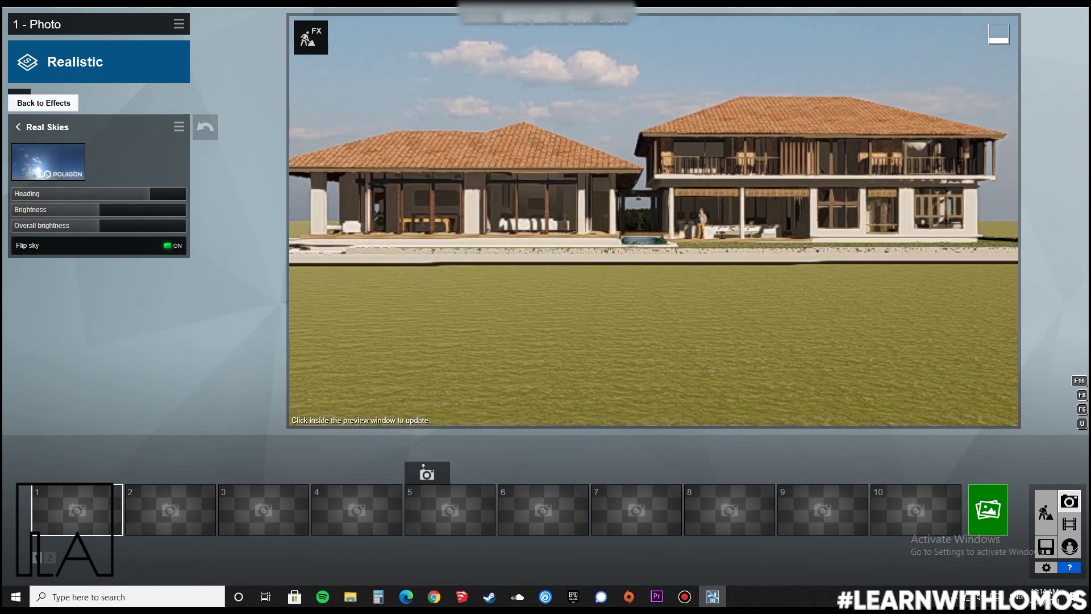
Adjust the photo's Exposure and Color Correction effects, setting the brightness to about 0.7
click(18, 126)
click(38, 183)
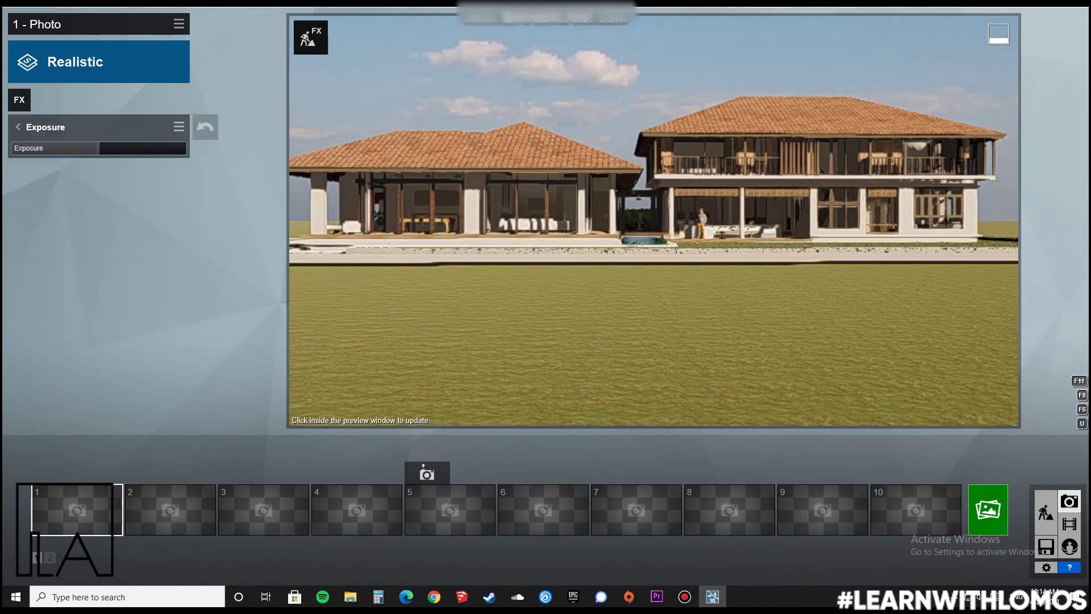
click(18, 127)
click(39, 214)
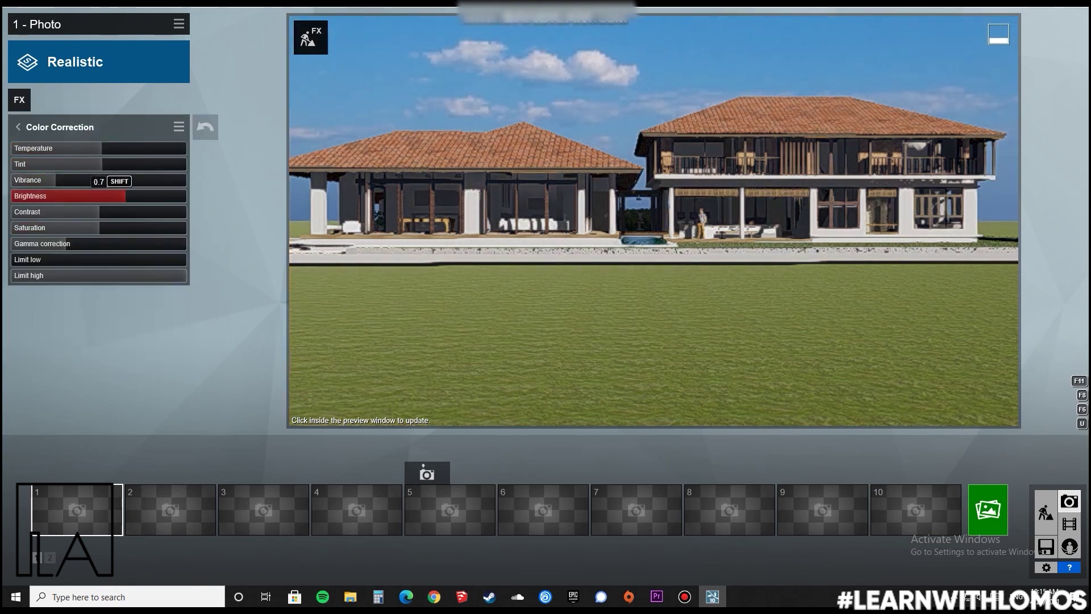
click(18, 127)
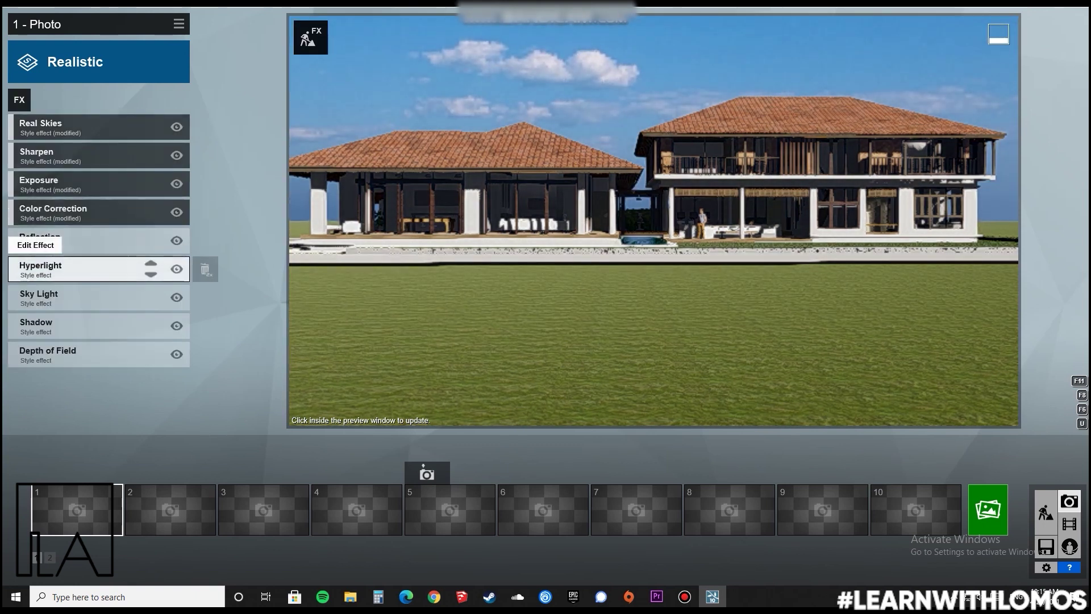
Review the Shadow and Depth of Field effects and store the camera view in photo slot 1
click(38, 326)
click(18, 126)
click(38, 353)
click(18, 127)
click(54, 473)
Open Build with effects and place a tall fine-detail tree behind the house near the parked cars
click(310, 37)
click(95, 532)
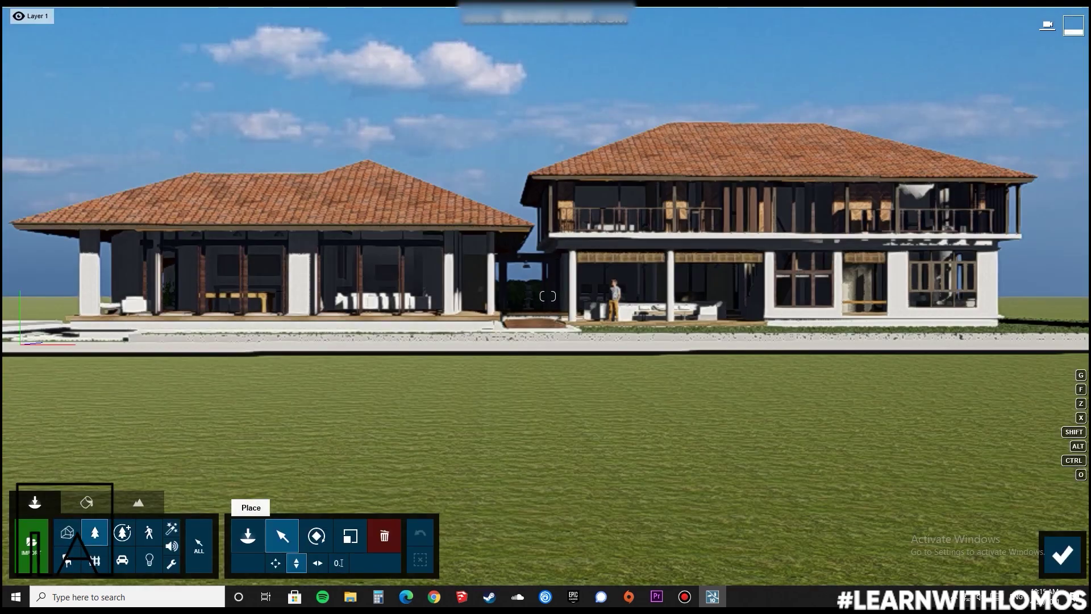
click(248, 535)
click(122, 532)
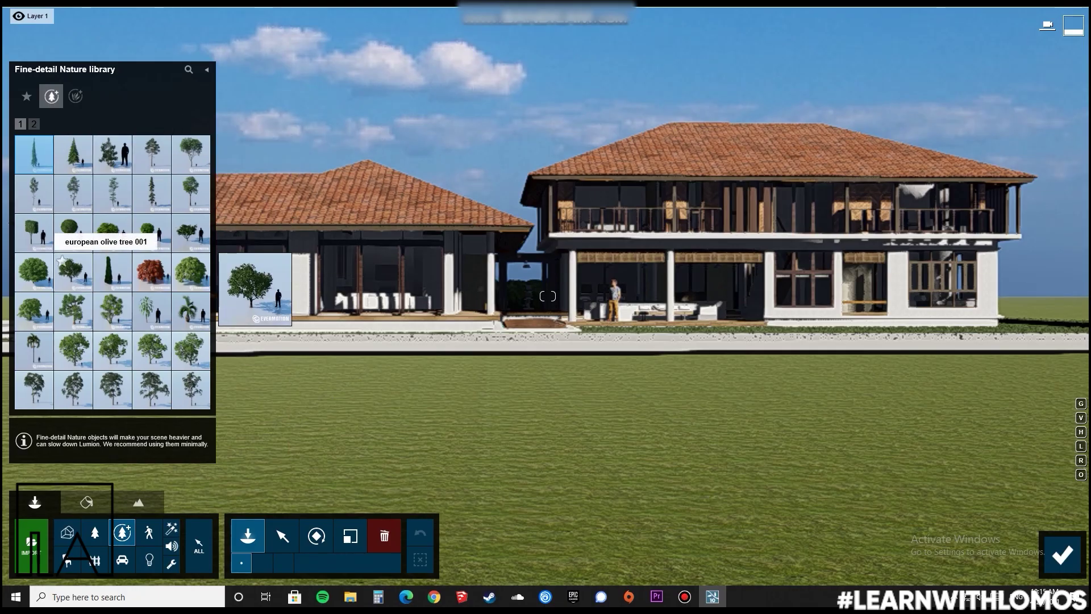
click(191, 350)
right_drag(547, 364, 602, 364)
click(151, 389)
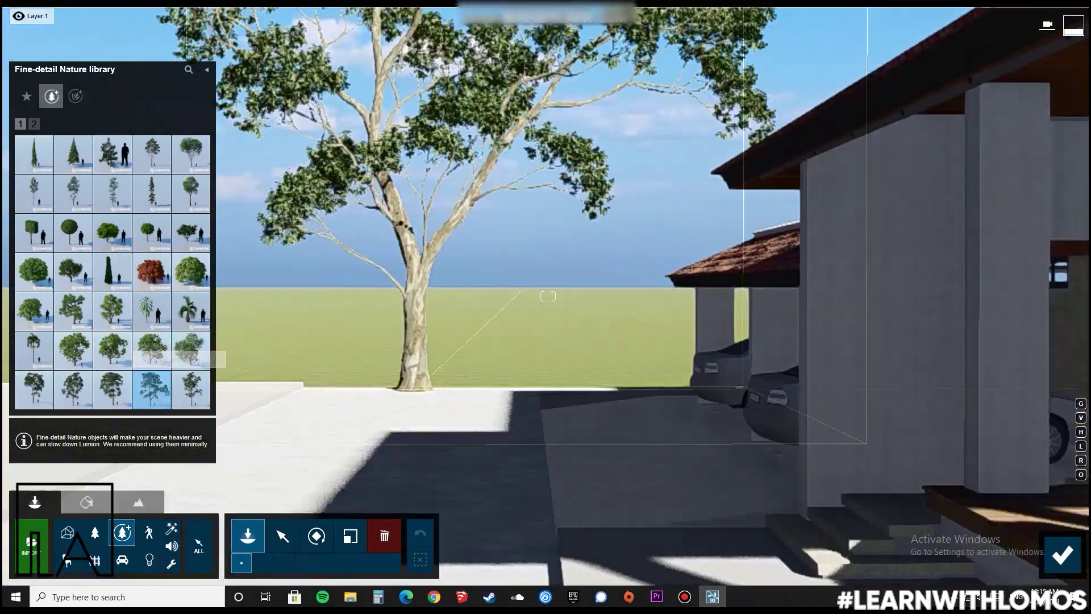
key(s)
click(541, 353)
Choose another fine-detail tree and place it behind the house
click(113, 390)
key(s)
key(w)
right_drag(548, 296, 659, 387)
click(528, 413)
Add a distant tree line behind the house using the Nature library
right_drag(547, 296, 773, 193)
key(s)
right_drag(547, 296, 454, 279)
key(s)
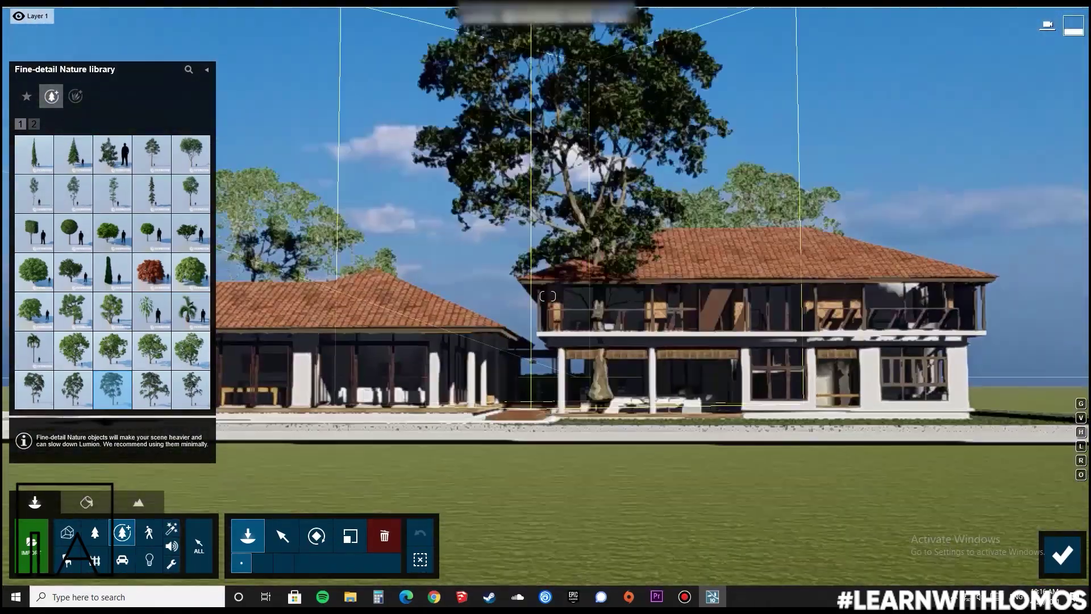
click(94, 531)
click(191, 415)
key(q)
right_drag(547, 296, 511, 281)
key(s)
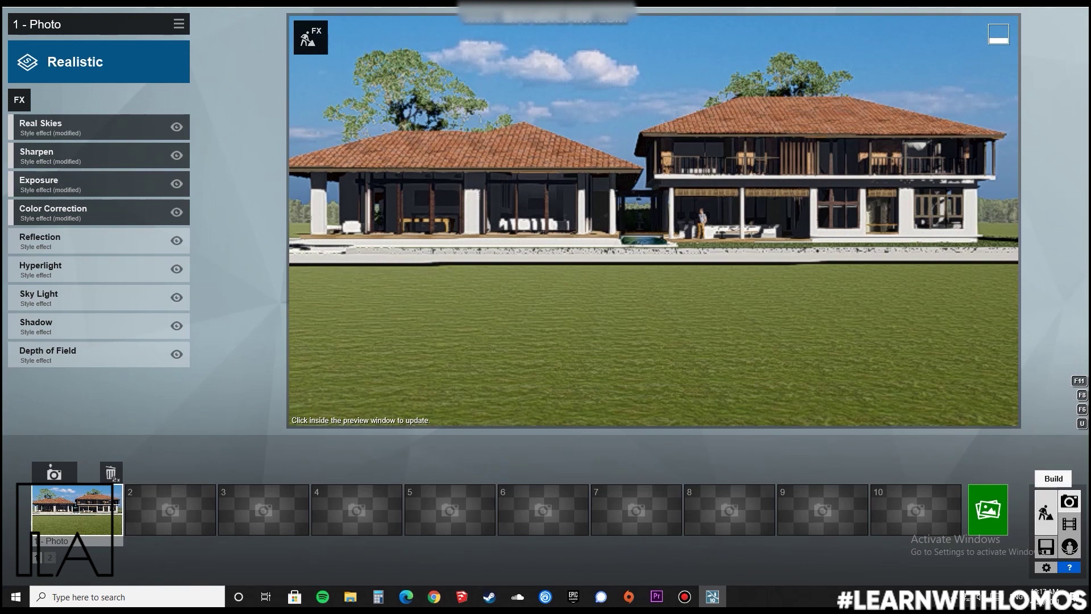
Enable landscape grass, add stones, yellow flowers and fallen leaves to its item slots, and adjust the grass wildness
click(1045, 512)
click(138, 502)
click(72, 558)
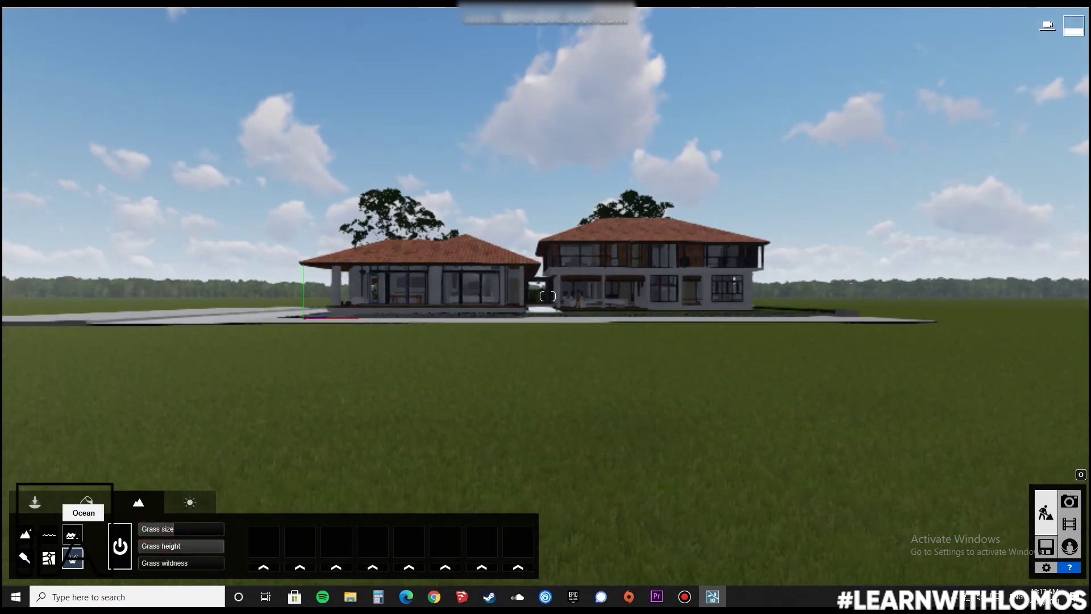
click(263, 541)
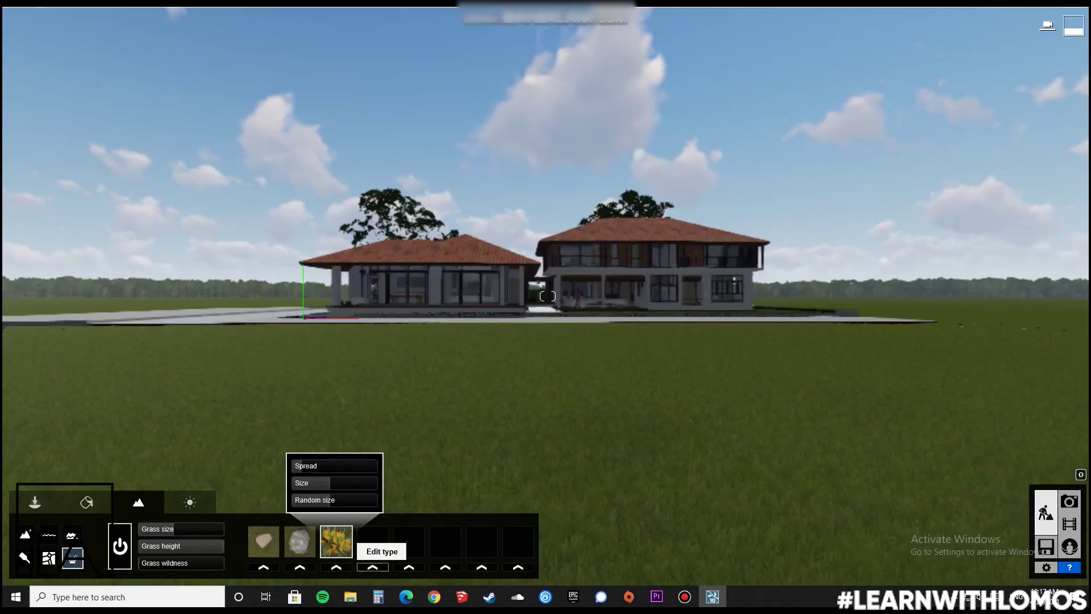
click(373, 543)
click(585, 315)
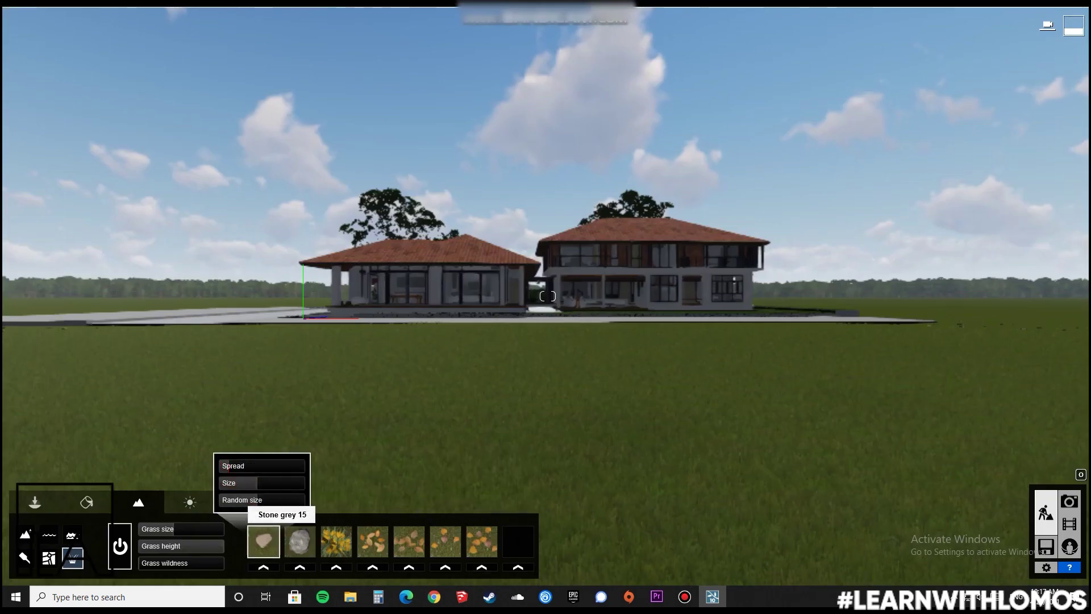
click(200, 563)
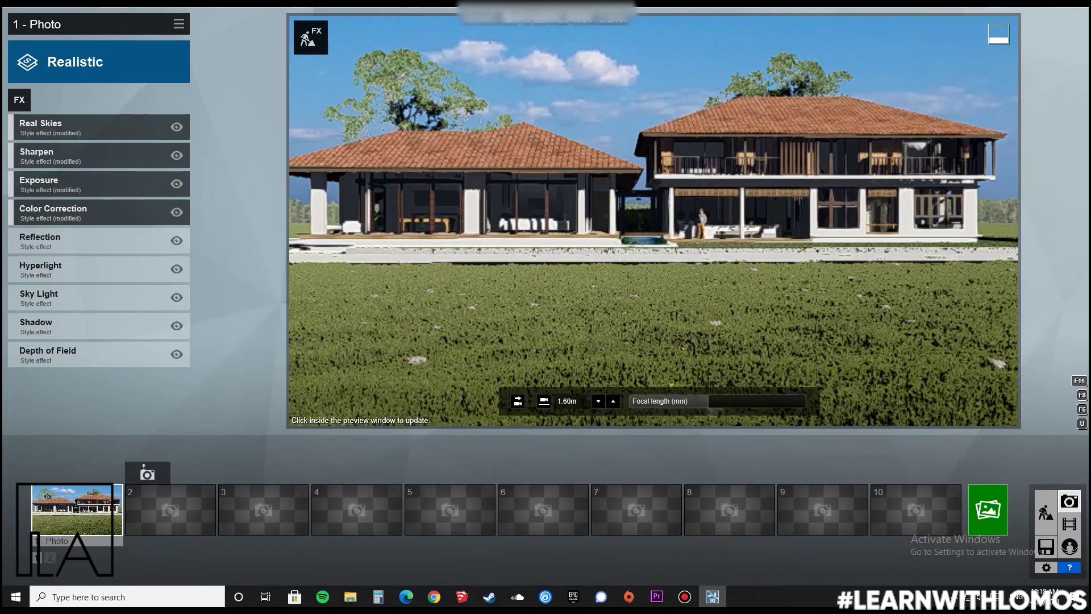
Reframe the photo view with more sky above the house and store the camera in photo slot 1
right_drag(654, 255, 641, 170)
click(517, 401)
right_drag(654, 228, 654, 159)
click(653, 220)
right_drag(653, 220, 653, 246)
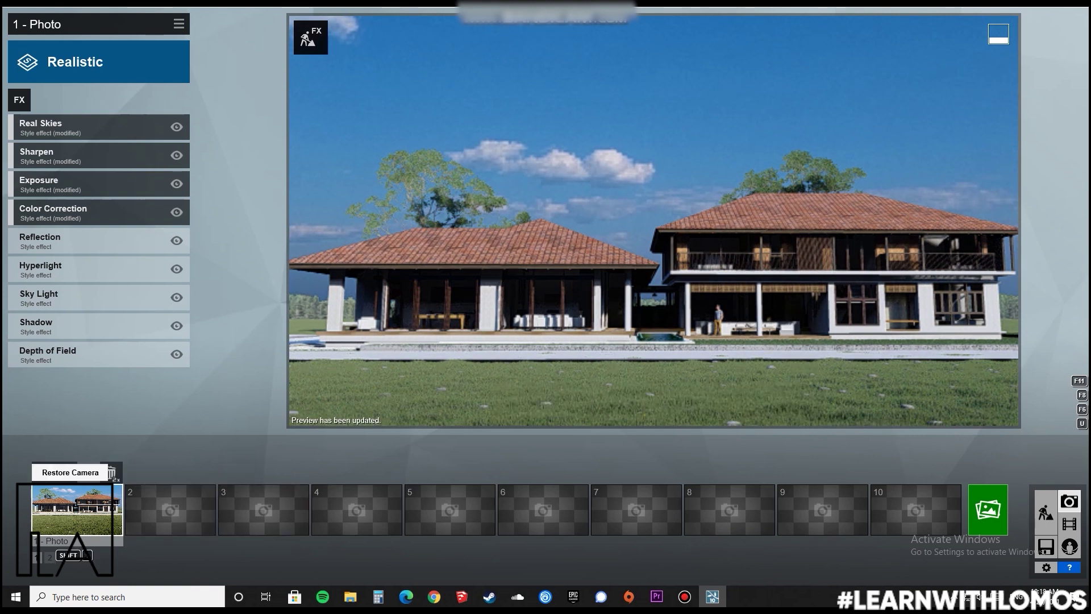
click(54, 473)
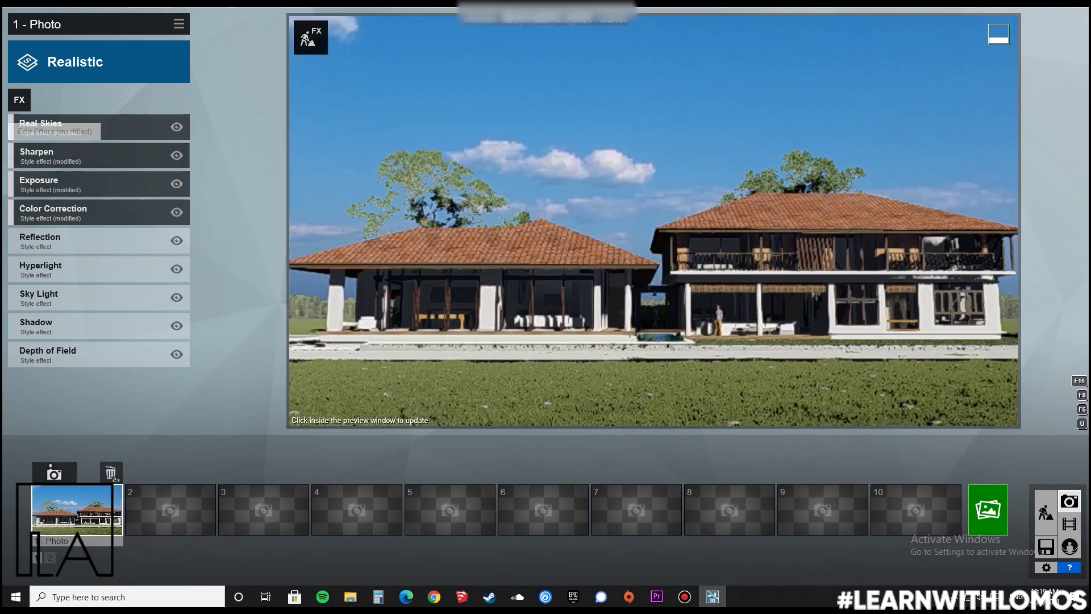
Copy the effects of photo 1 into empty photo slot 2 and store the camera there
click(178, 23)
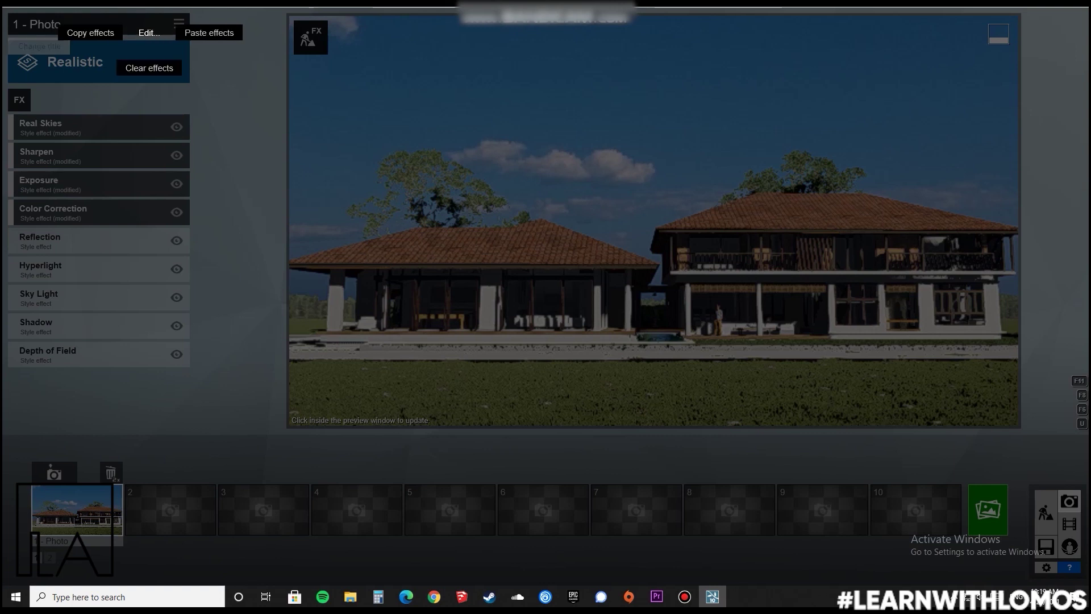
click(91, 32)
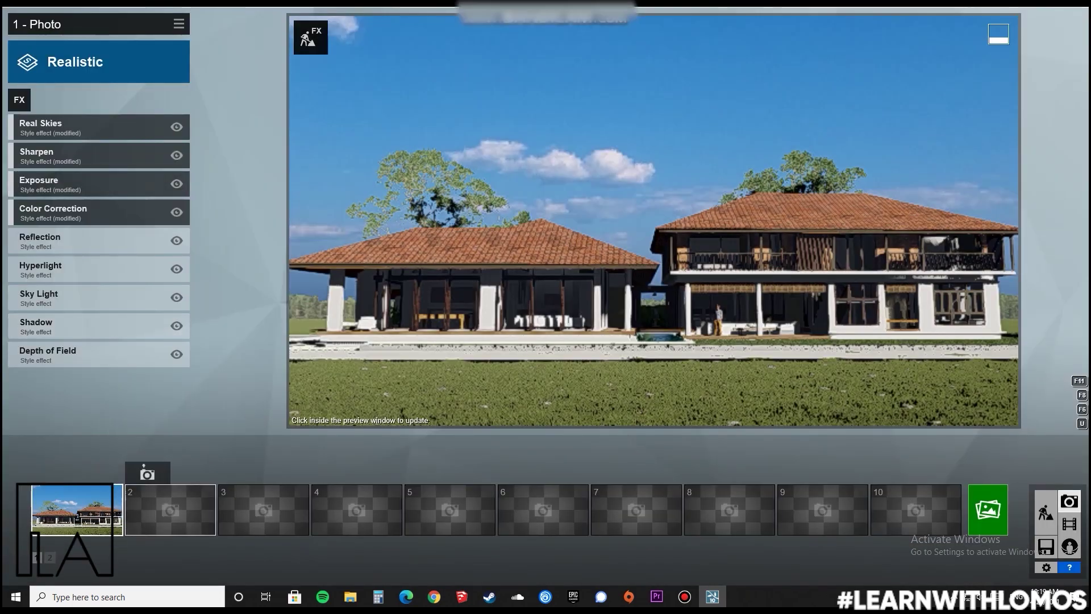
click(170, 509)
click(178, 24)
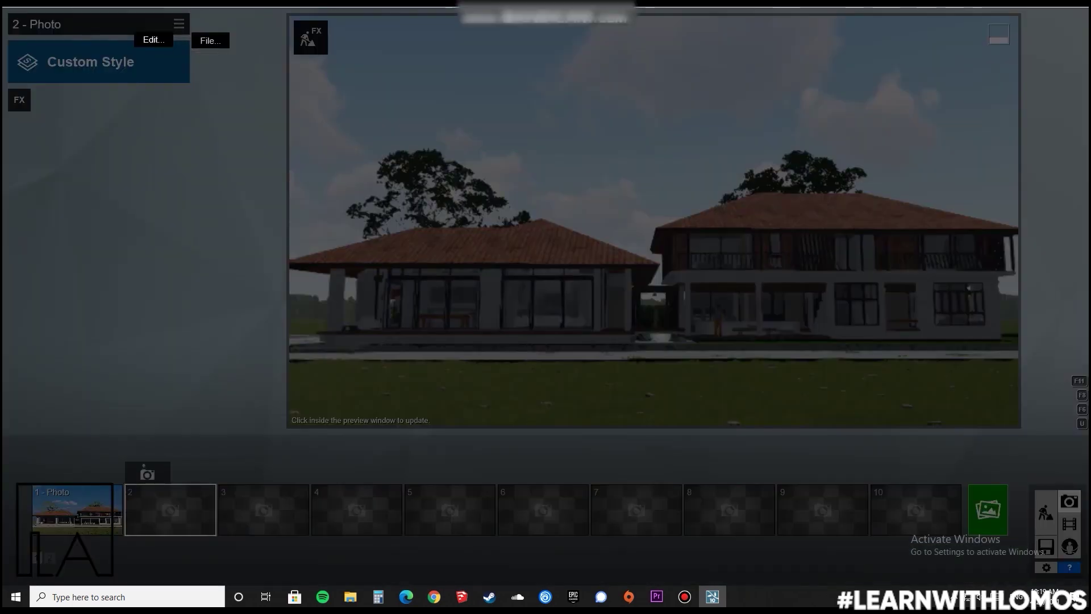
click(214, 40)
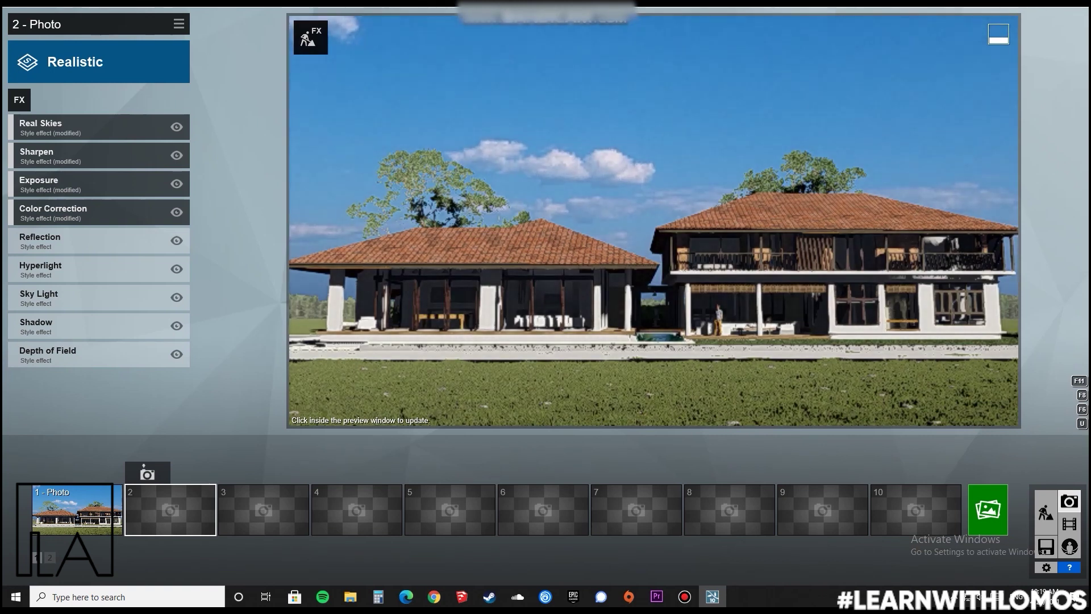
click(147, 473)
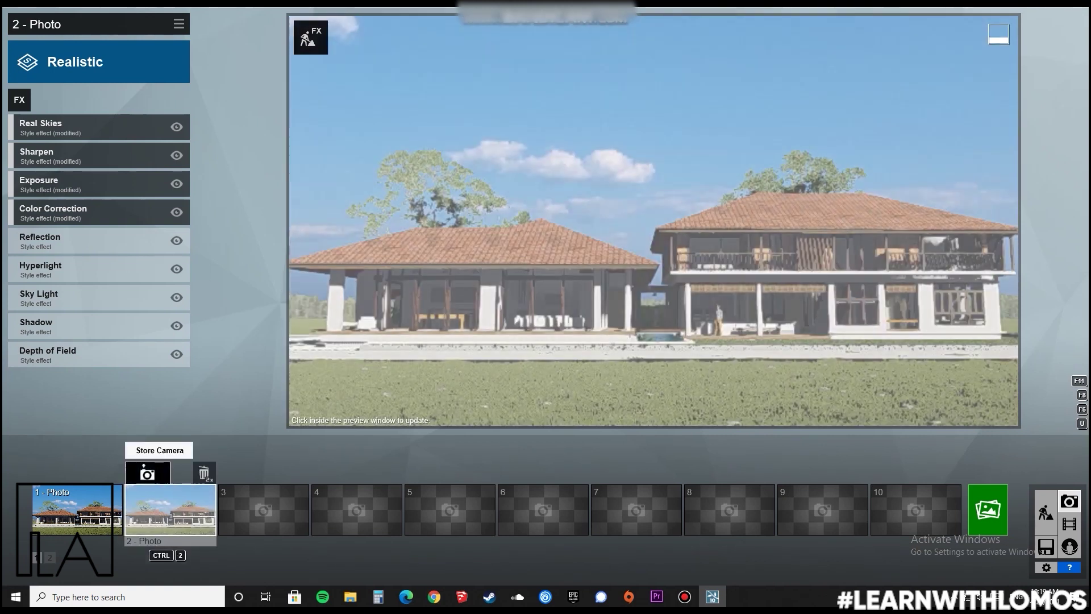
Try the deep blue Evening sky with an orange horizon in photo 2's Real Skies effect
click(40, 126)
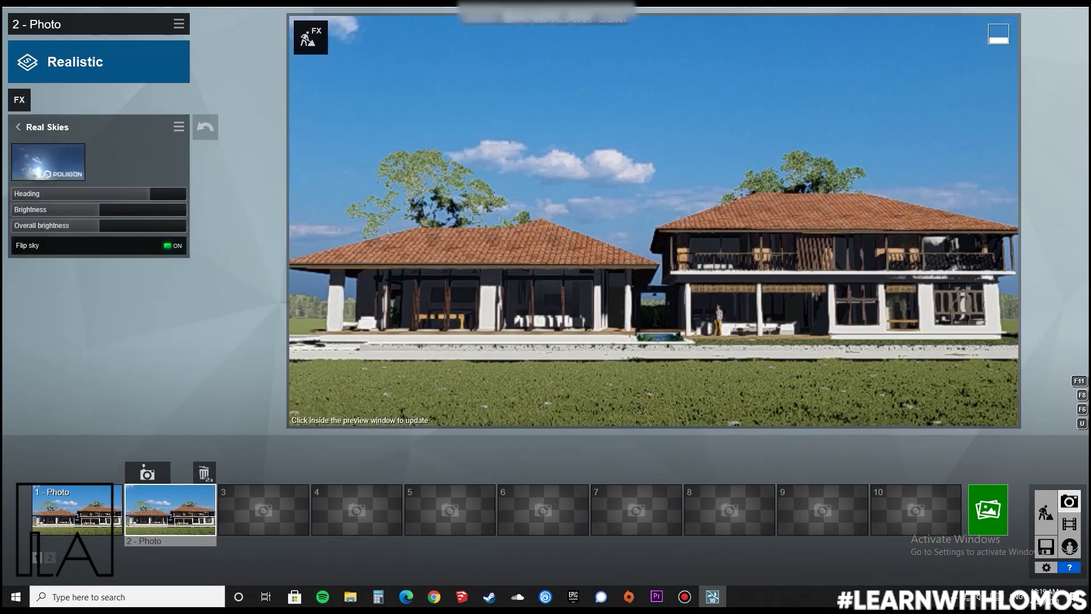
click(49, 162)
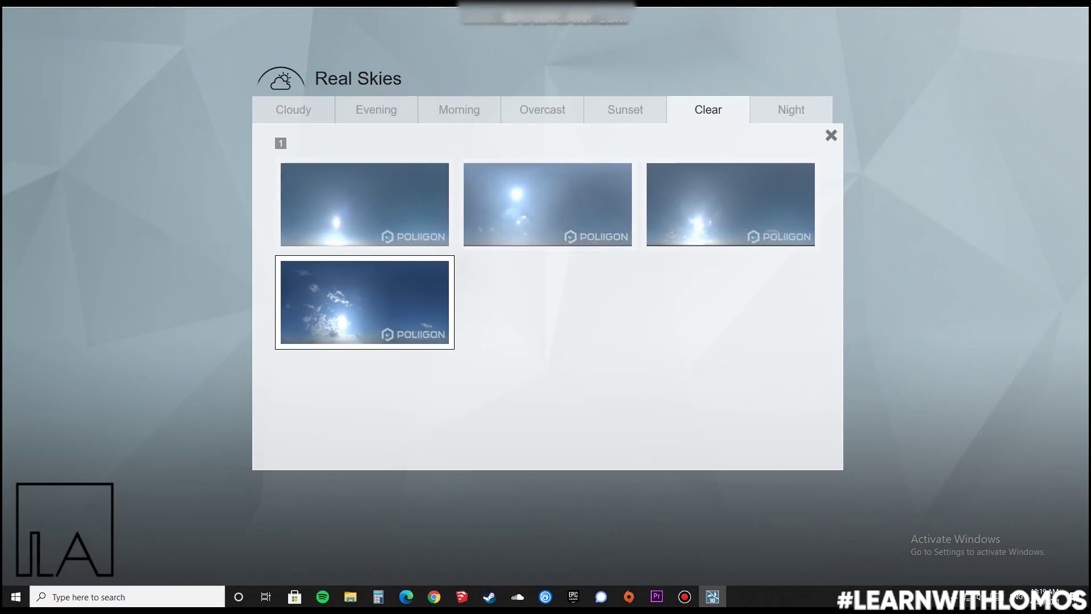
click(363, 109)
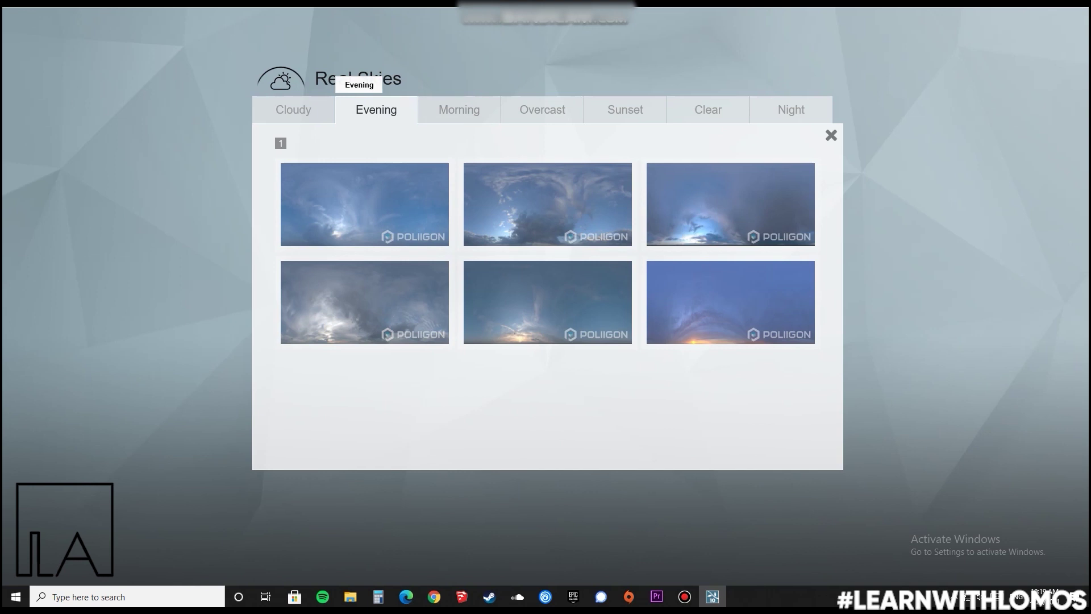
click(730, 302)
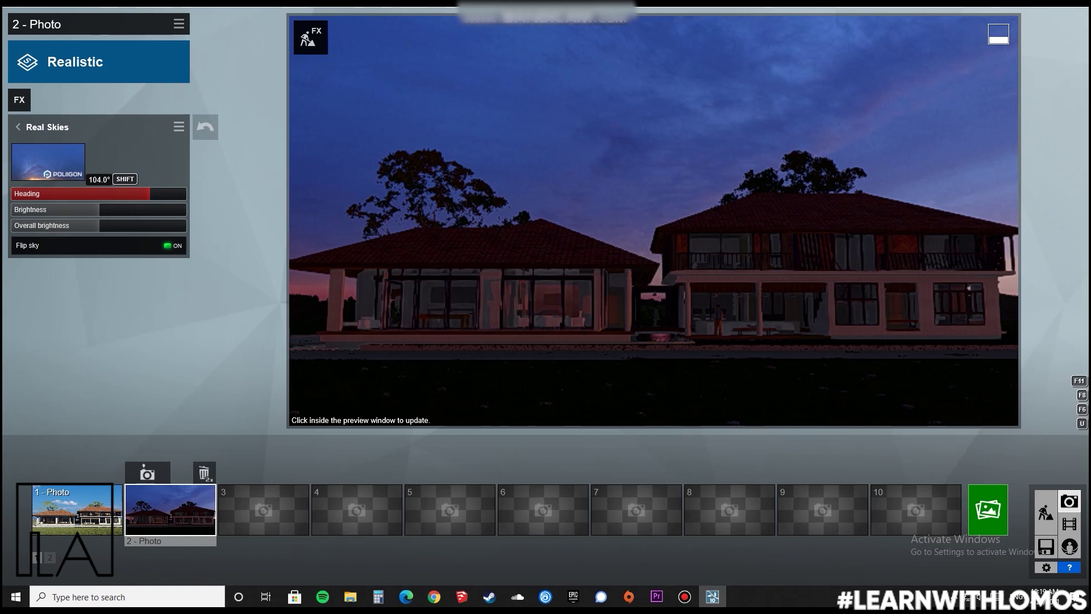
Change photo 2's Real Skies effect to the Overcast 2 sky and store the camera again
click(49, 162)
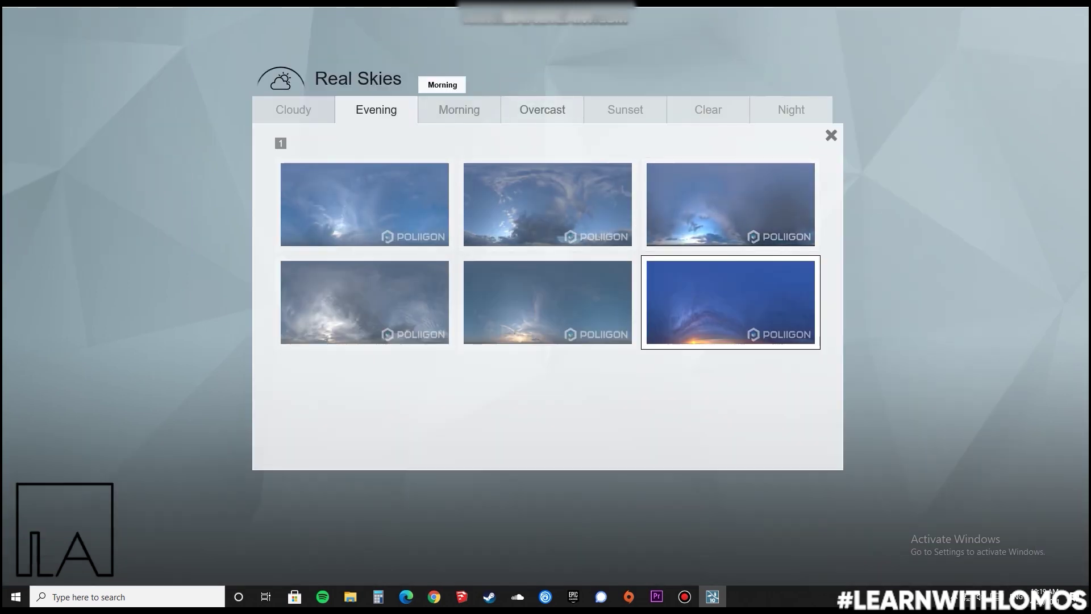
click(286, 108)
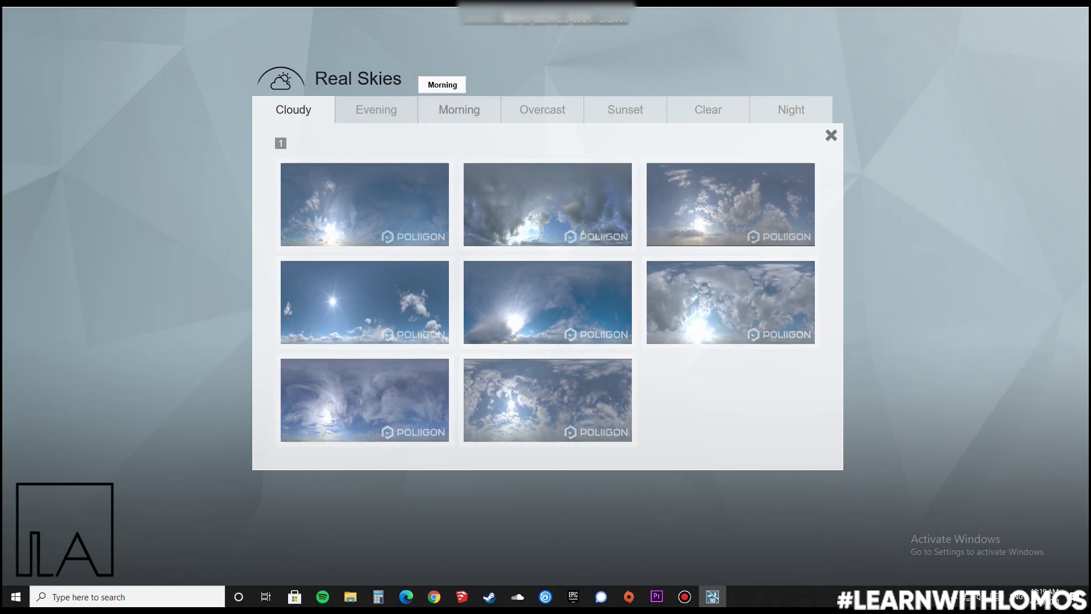
click(526, 109)
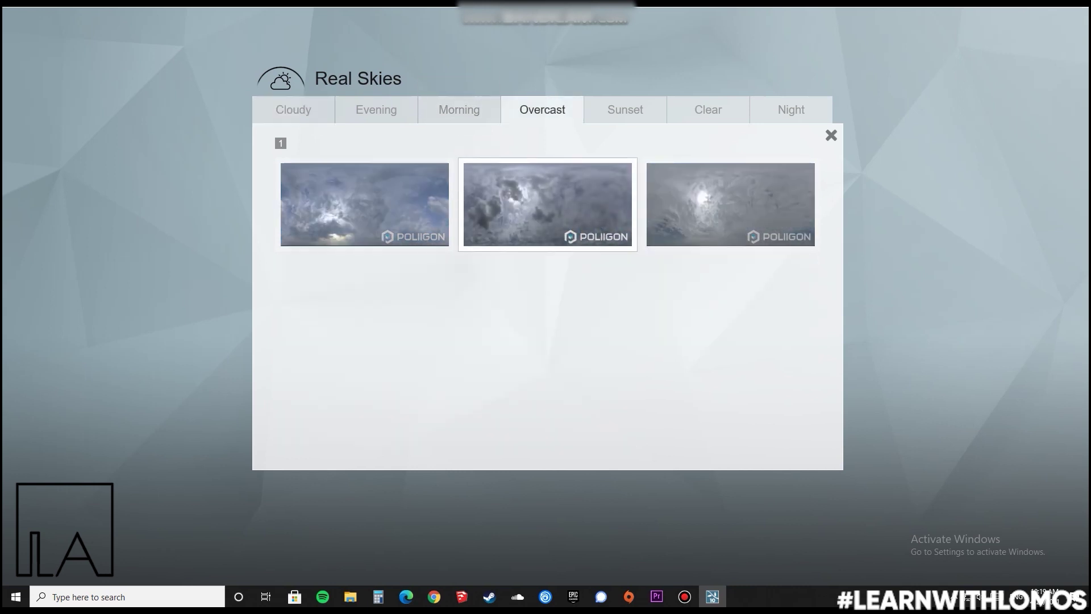
click(547, 204)
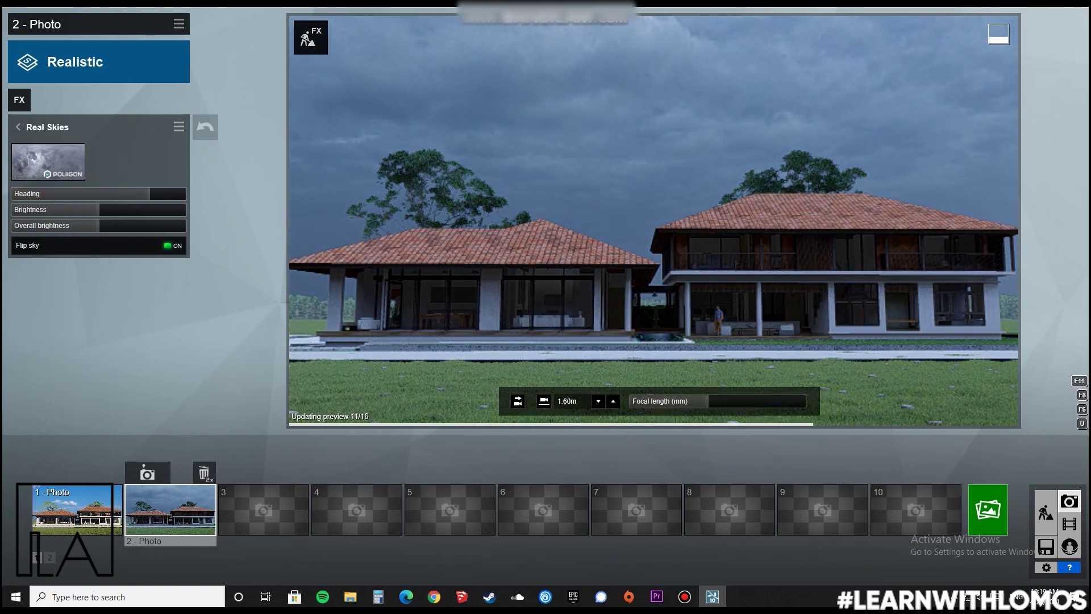
click(147, 473)
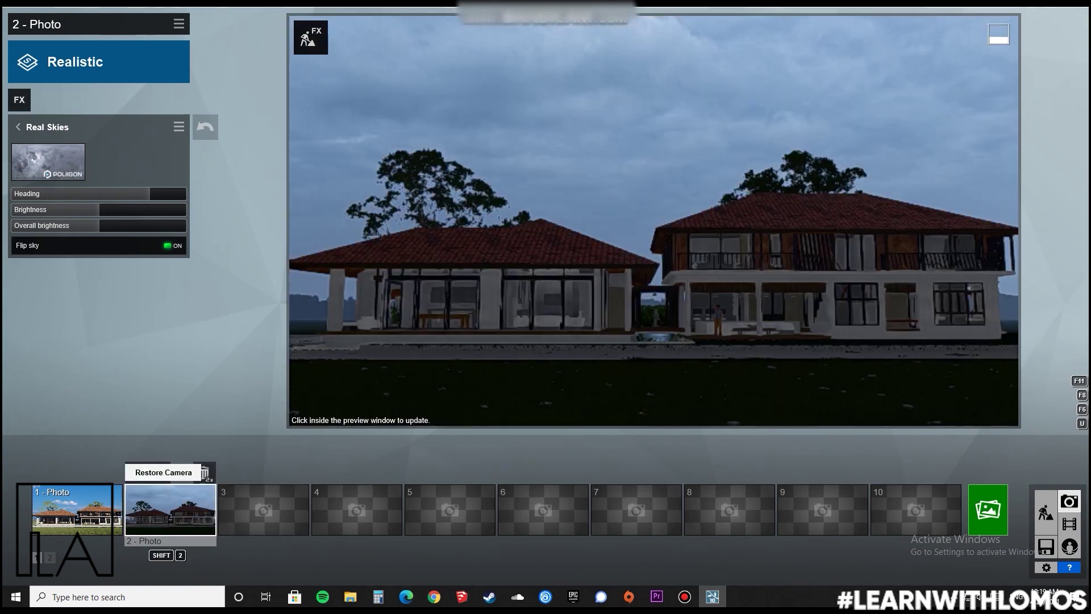
Copy the effects of photo 2 into empty photo slot 3 and store the camera there
click(178, 24)
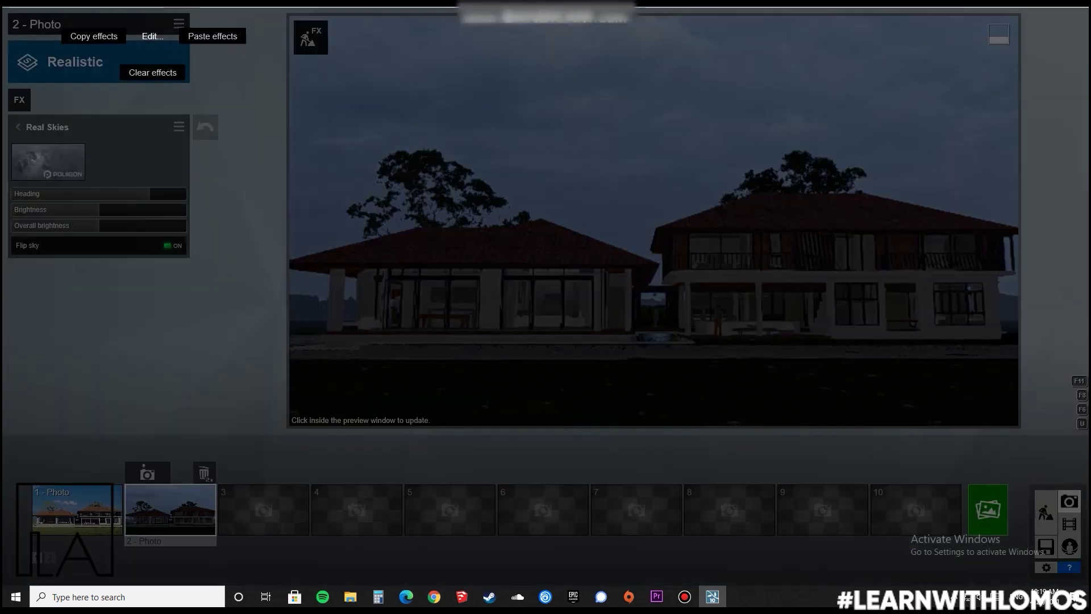
click(93, 36)
click(263, 509)
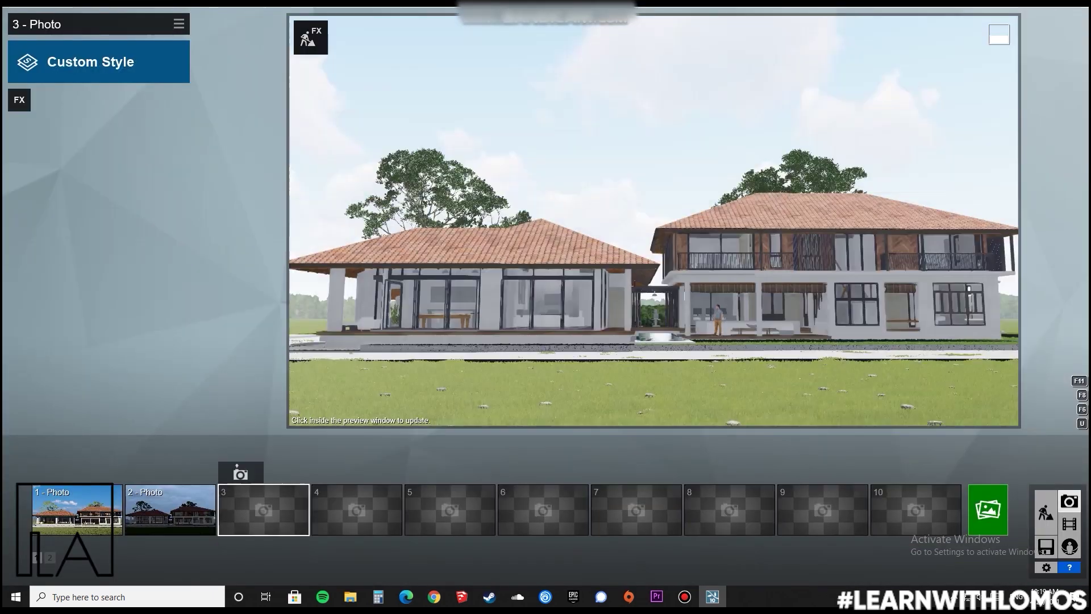
click(178, 24)
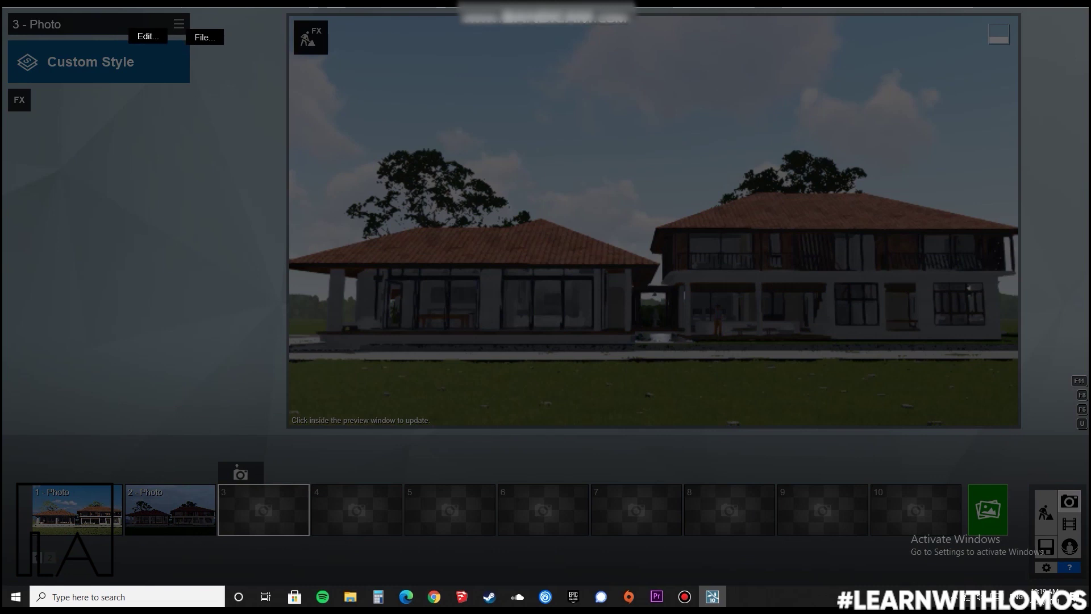
click(219, 35)
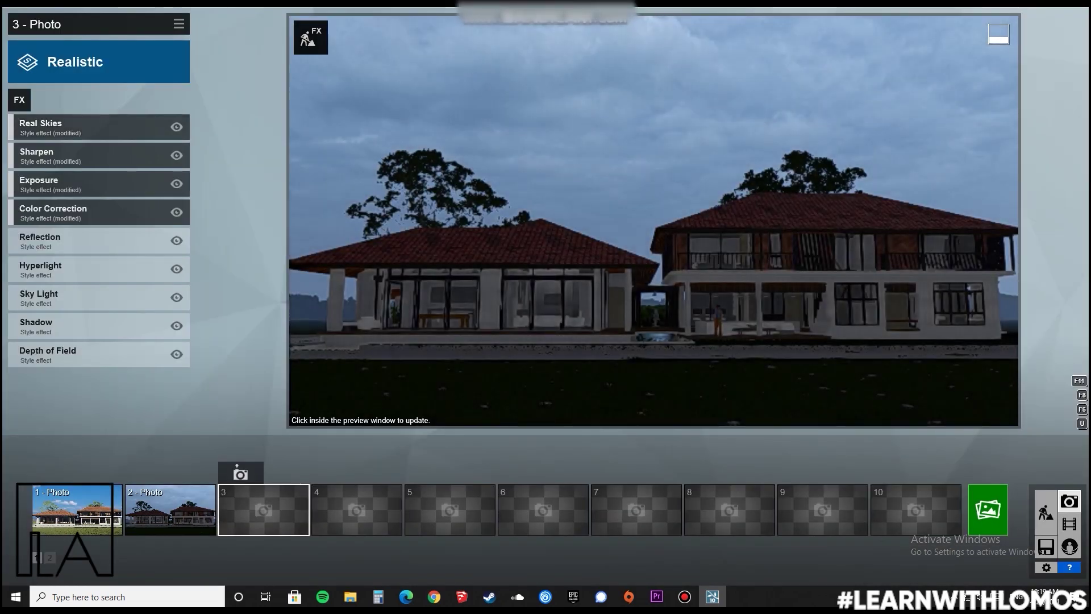
click(240, 473)
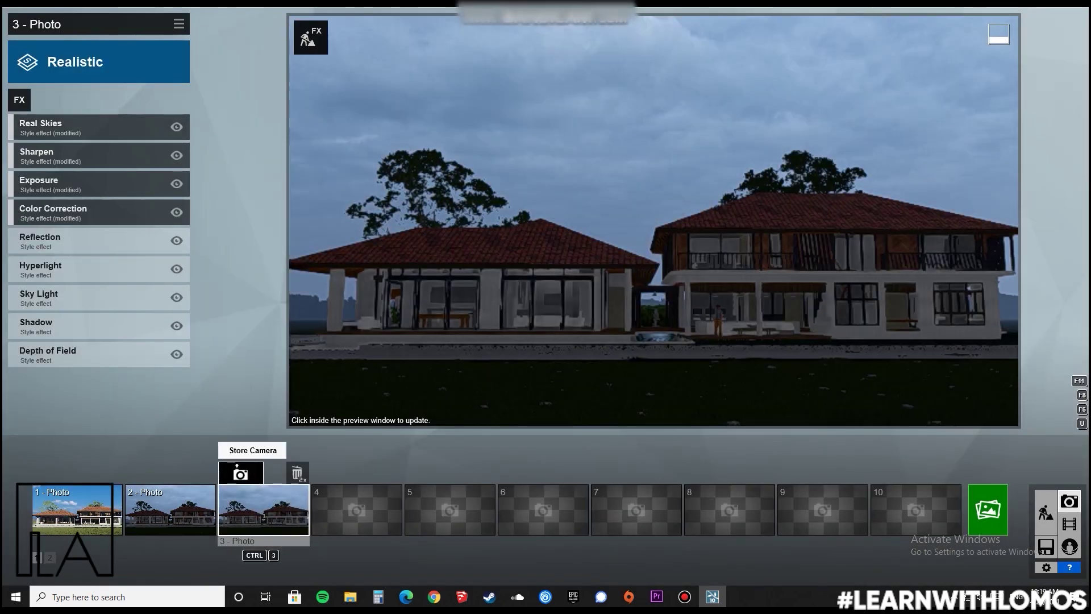
Change photo 3's Real Skies effect to the Night 4 sky and return to the effects list
click(51, 126)
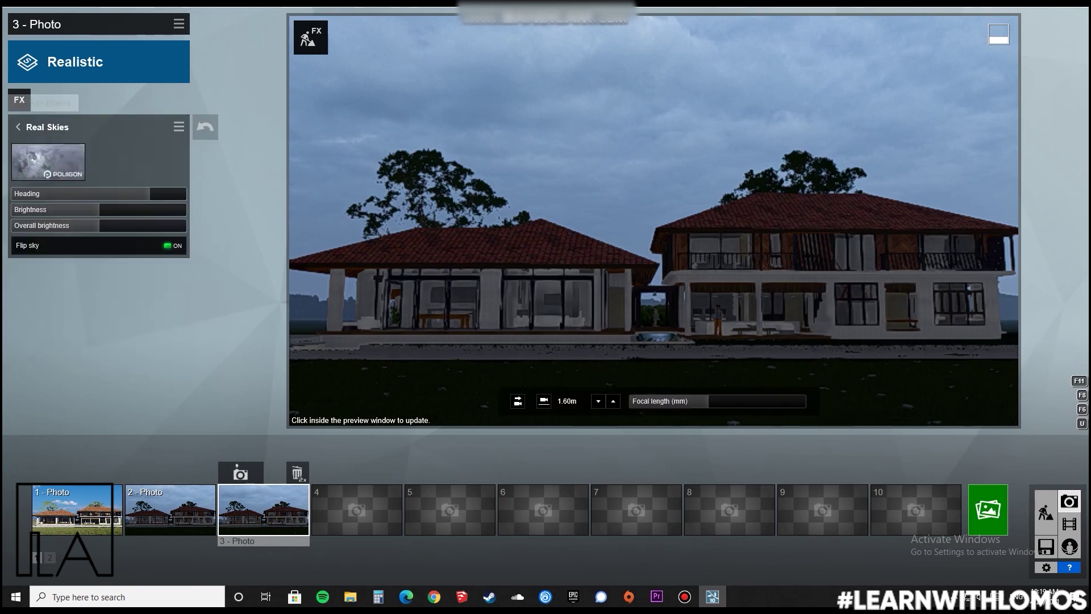
click(48, 162)
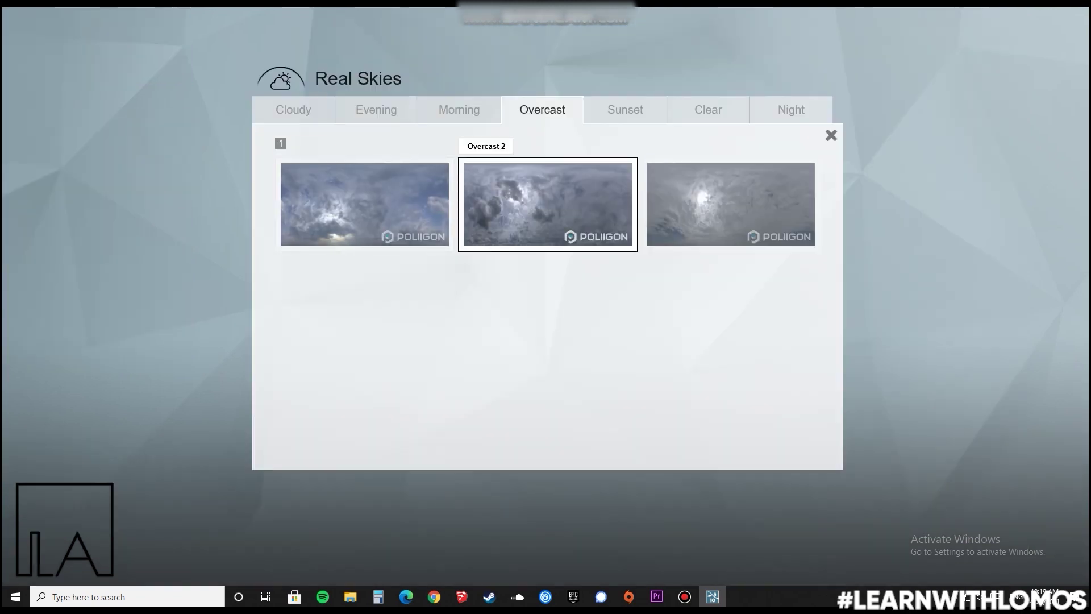
click(775, 109)
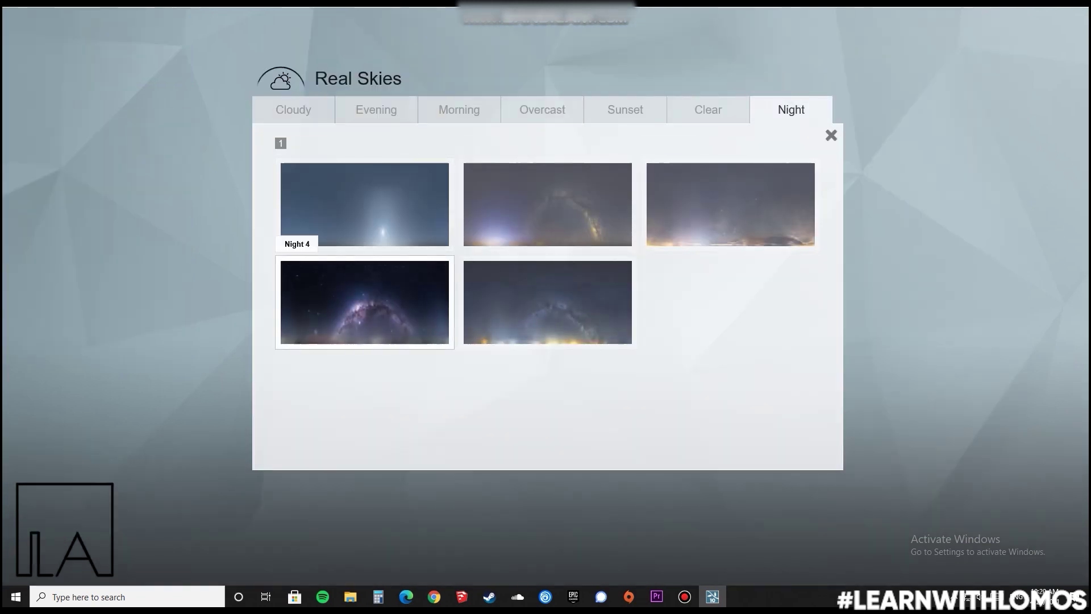
click(365, 302)
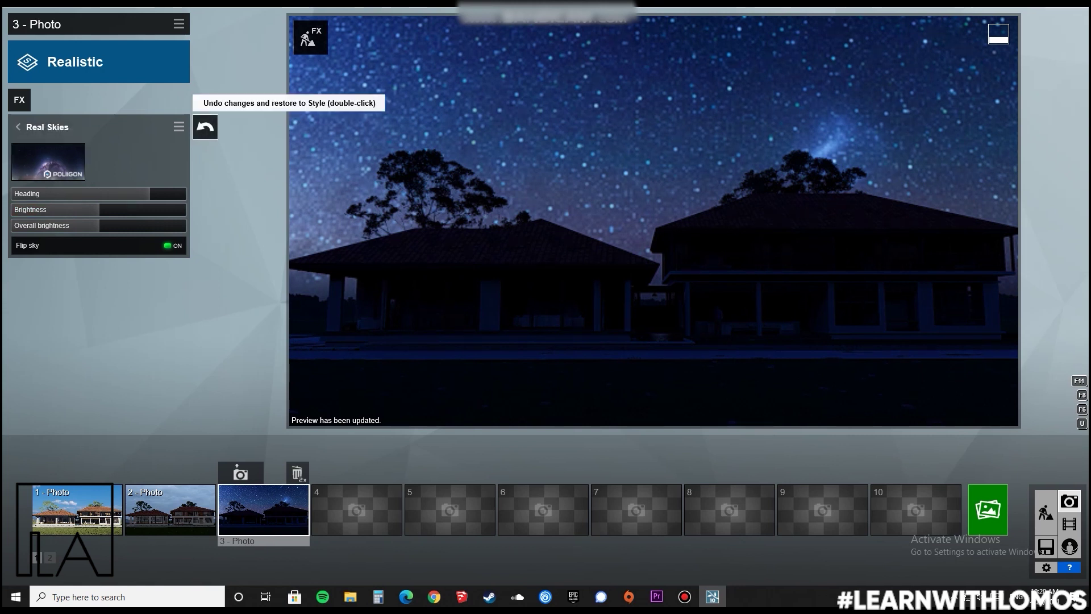
double_click(206, 126)
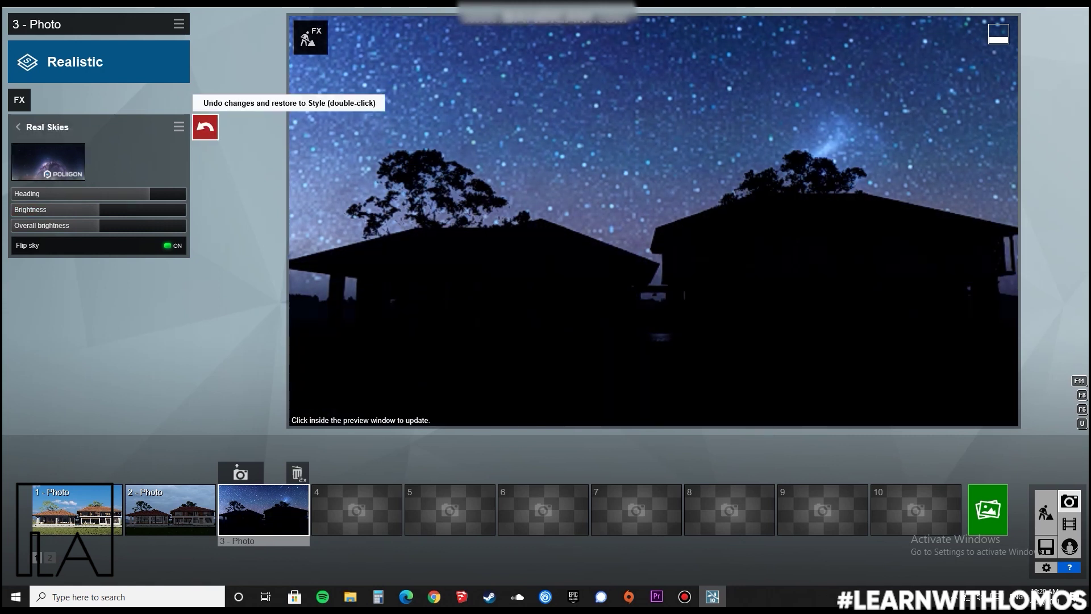
click(18, 127)
Add the Aurora Borealis sky effect to photo 3 and set its brightness to 0.7
click(19, 100)
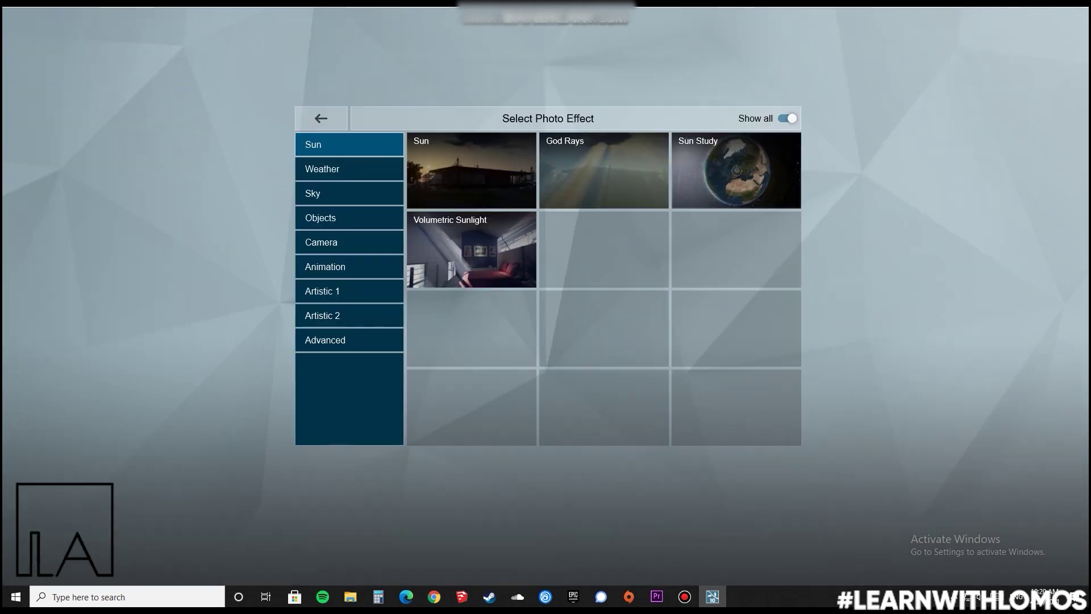
click(349, 169)
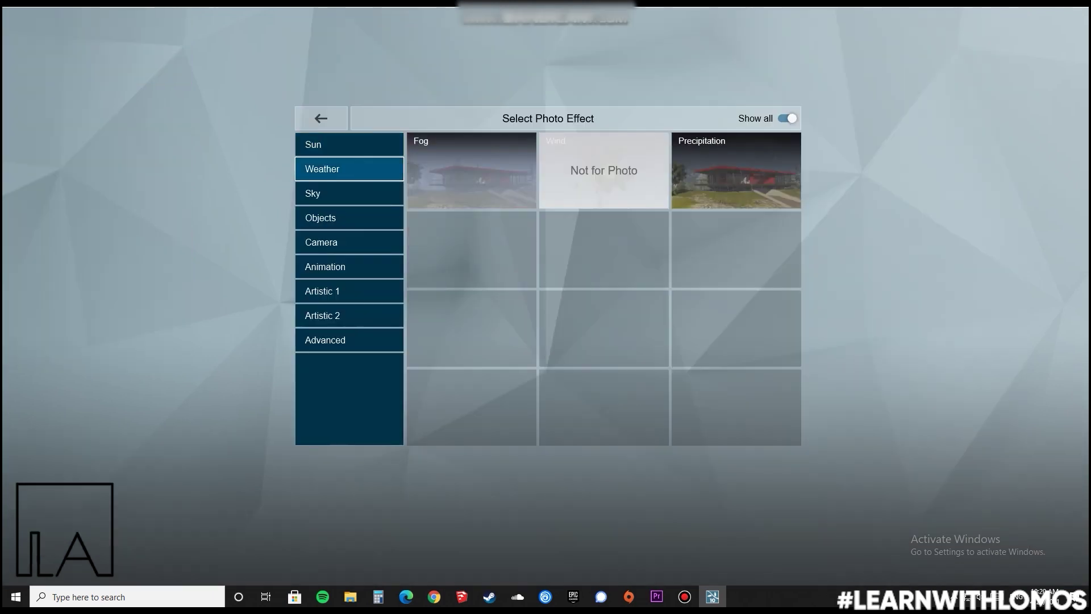
click(349, 145)
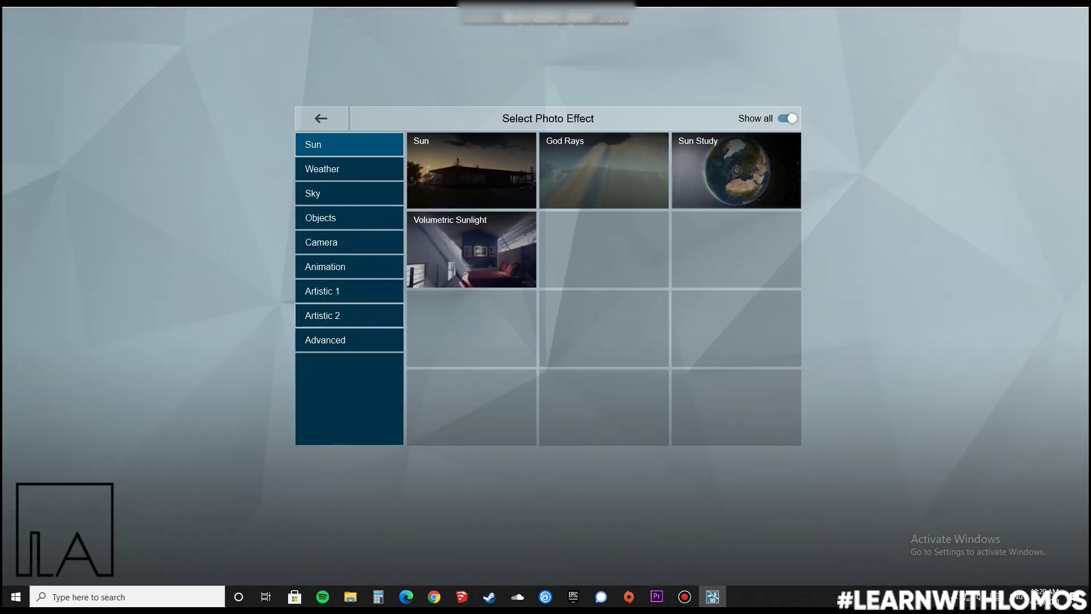
click(322, 194)
click(471, 166)
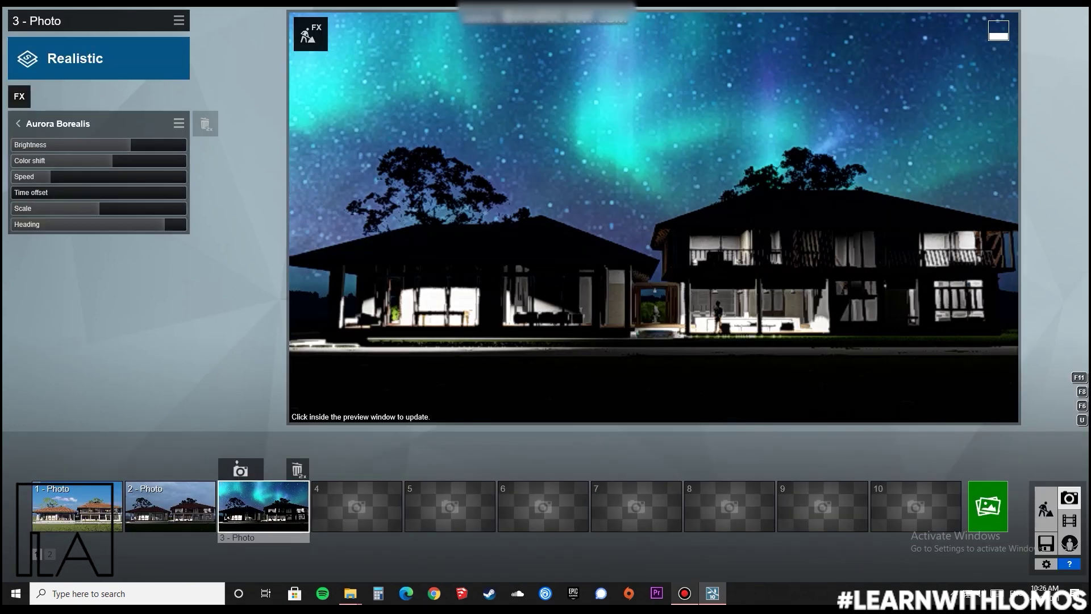
drag(131, 145, 128, 145)
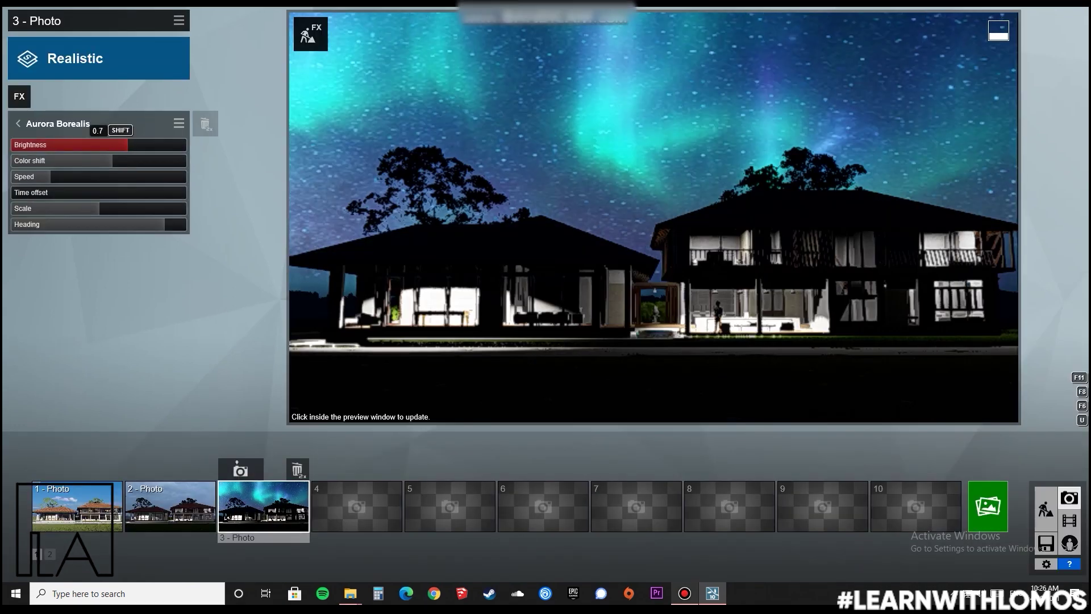
click(17, 123)
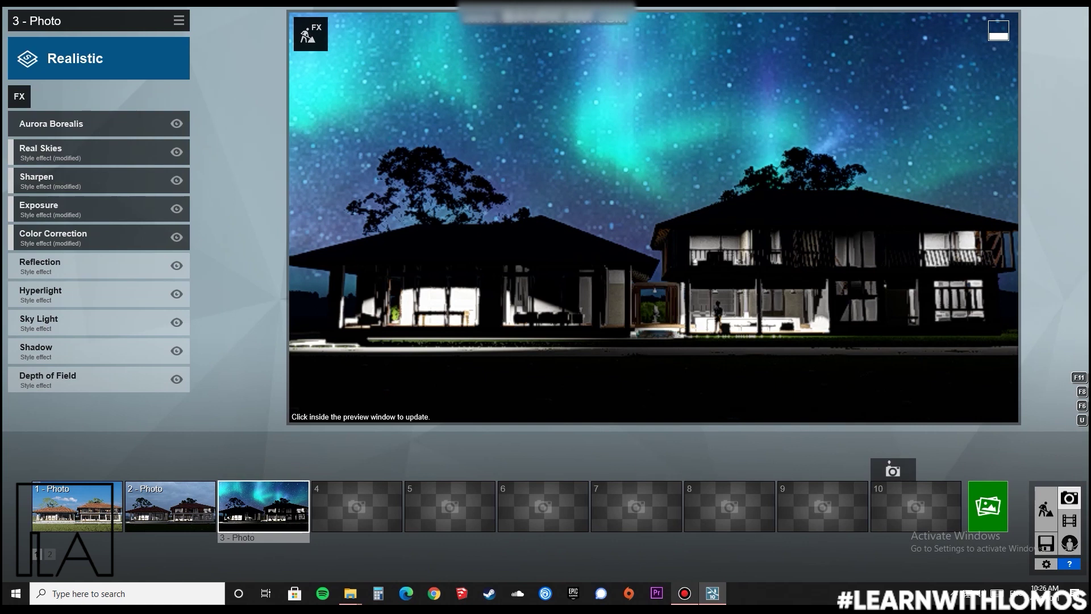
Render the set of three photos at Desktop size 1920x1080 as JPG files named 2, and reopen photo 1
click(988, 506)
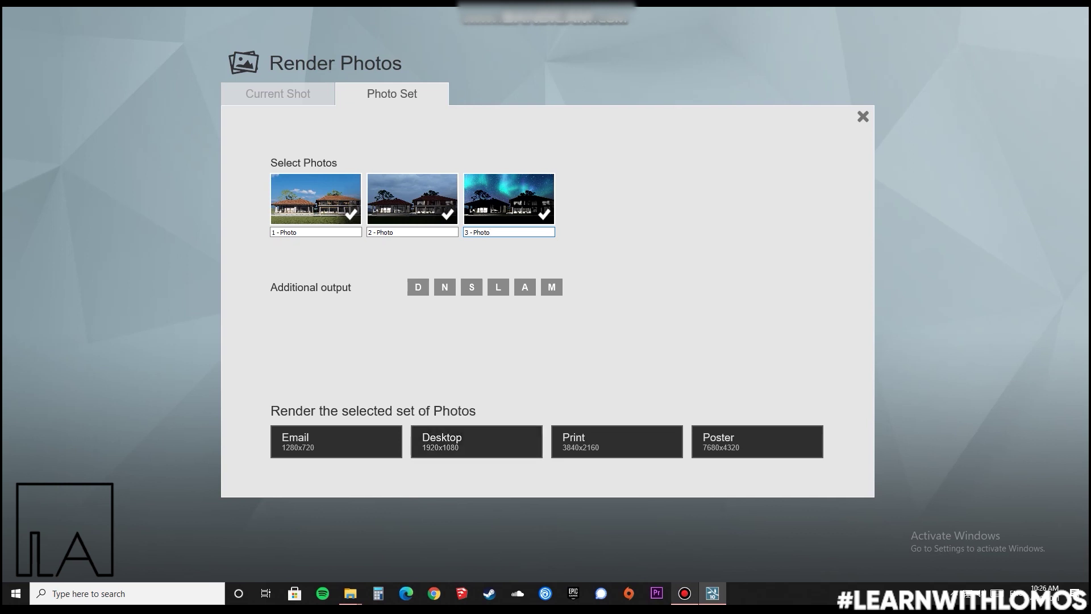
click(477, 441)
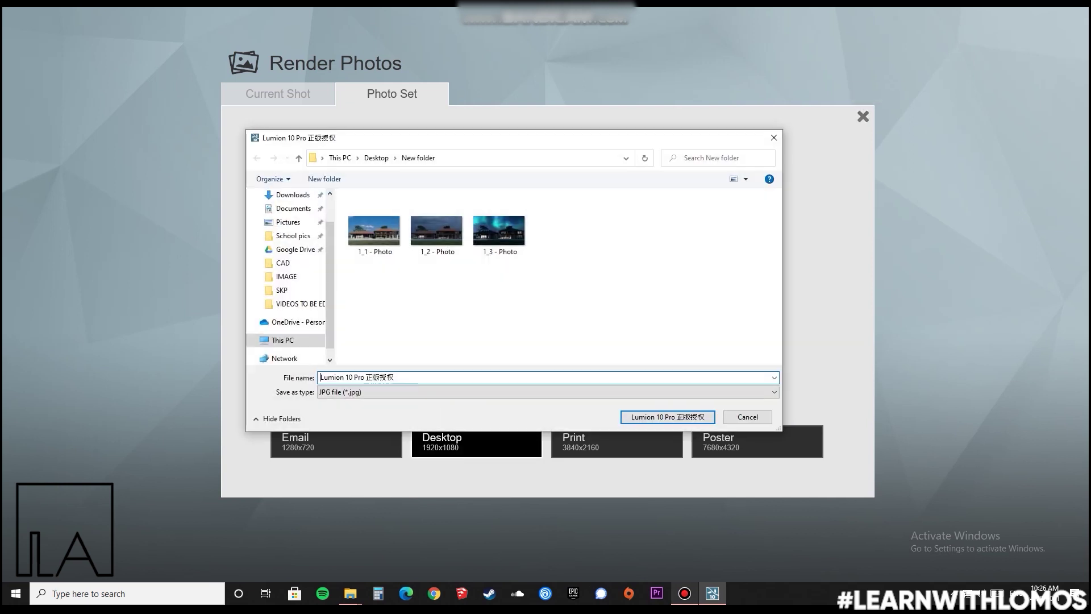
text(2)
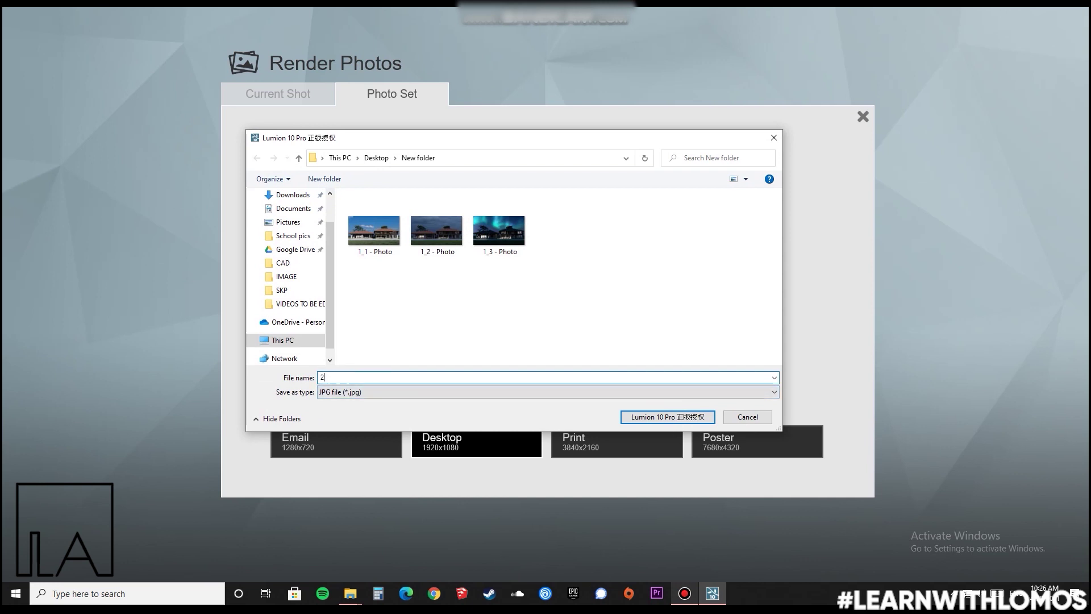
key(Return)
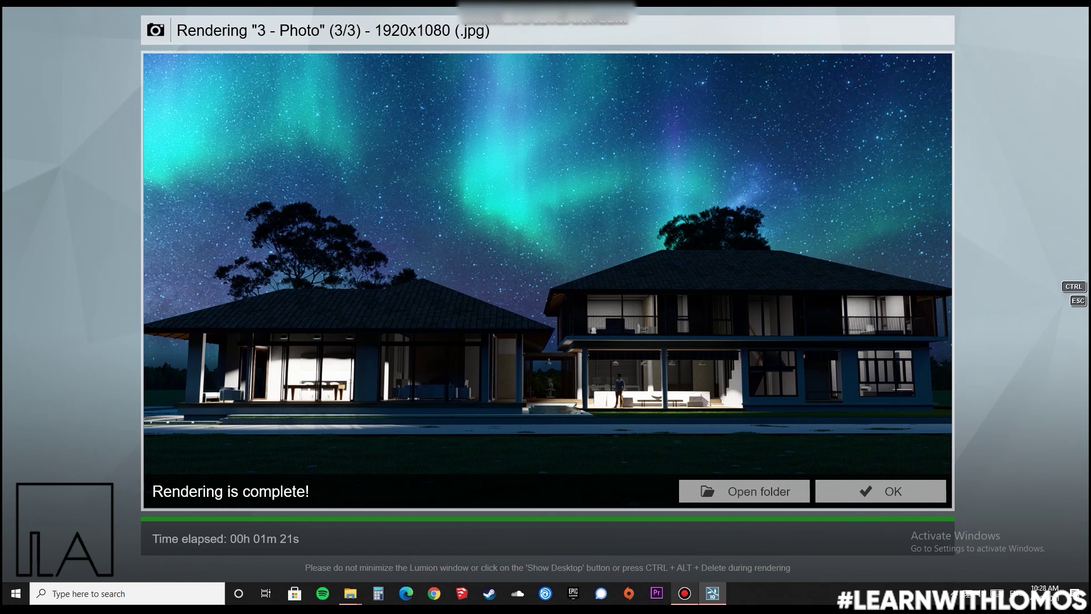
click(880, 491)
click(76, 506)
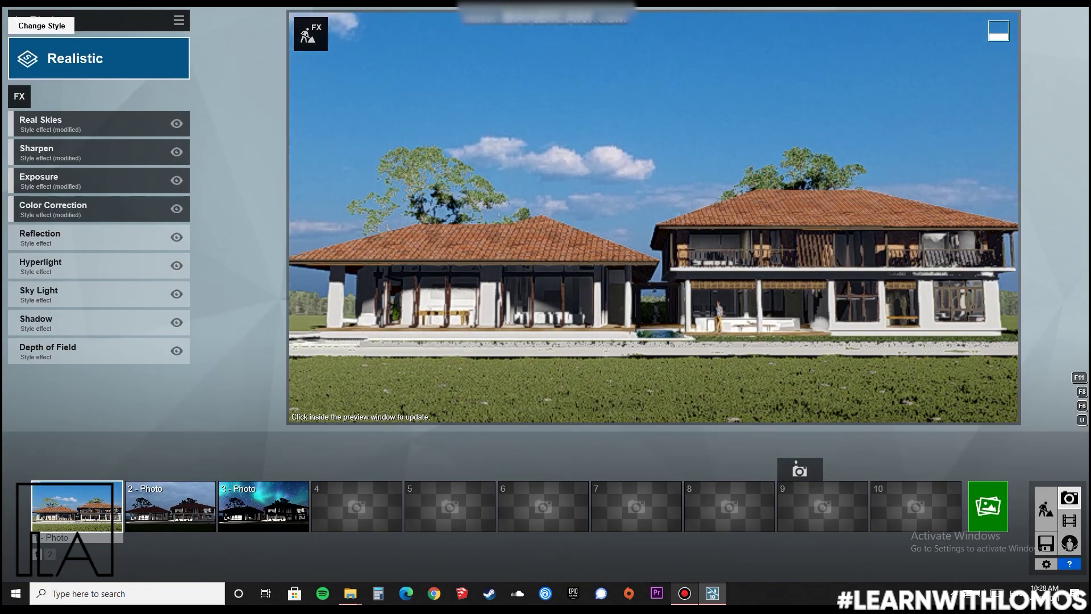
Copy the effects of photo 1 and start recording a camera path for clip 1 in Movie mode
click(178, 21)
key(Escape)
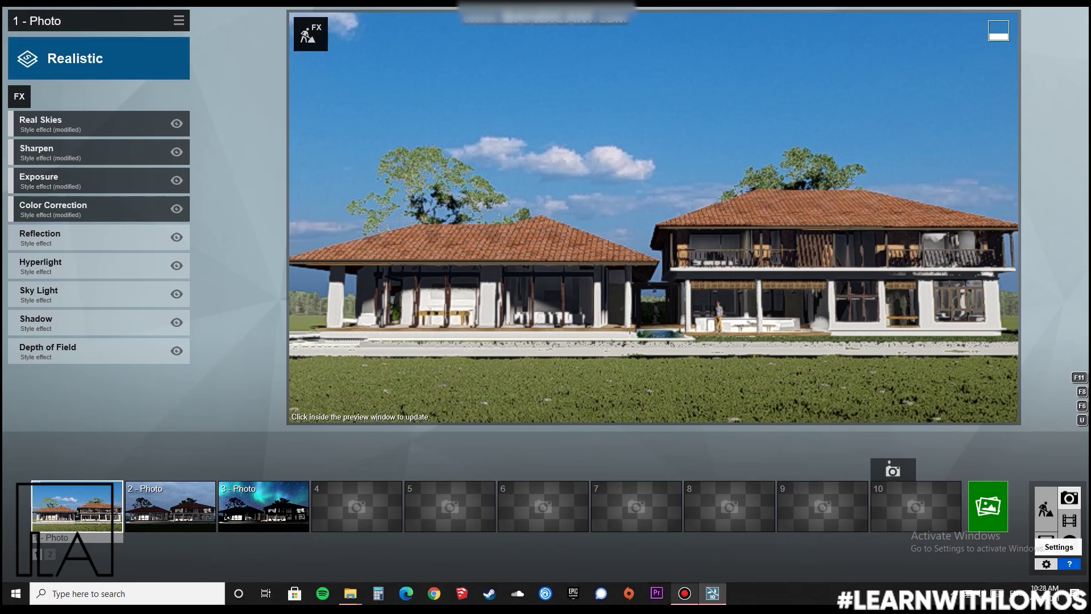
click(1069, 520)
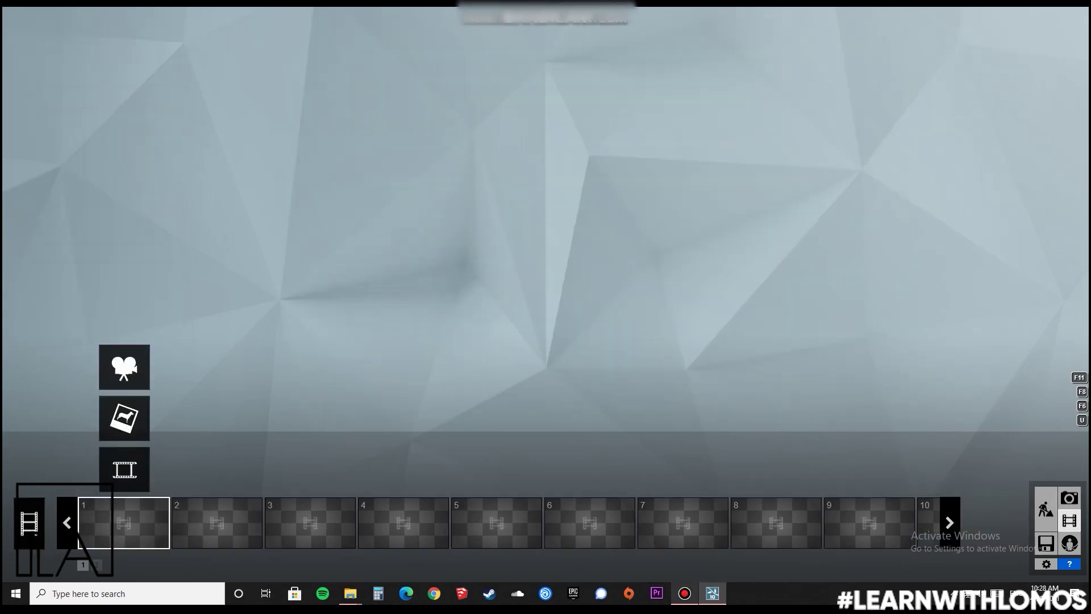
click(124, 366)
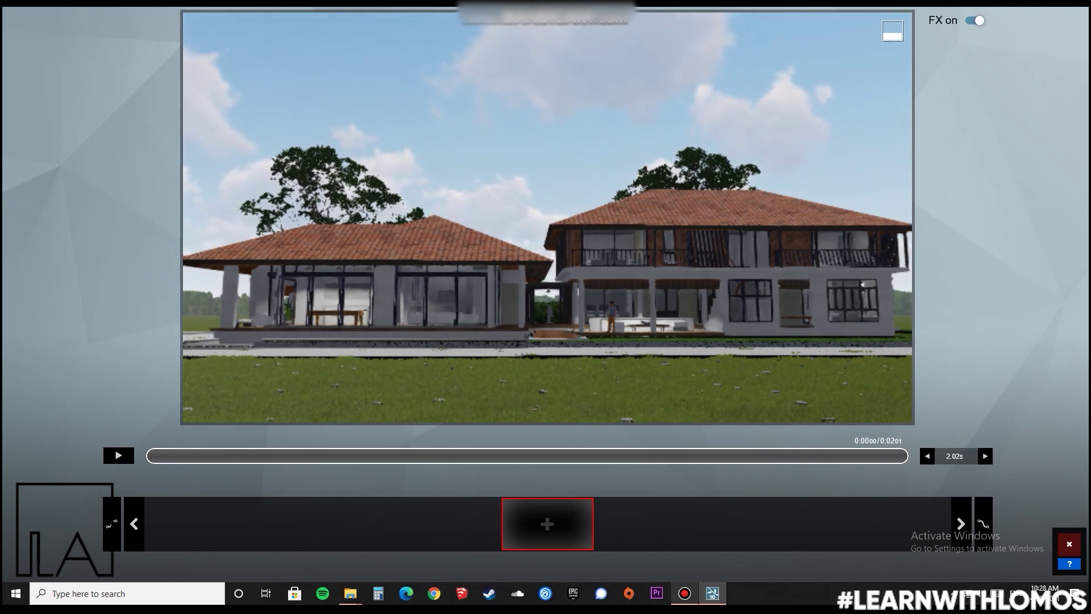
Frame the single-storey building obliquely from its front corner, with the camera horizontal at an eye level of 1.60 m
key(a)
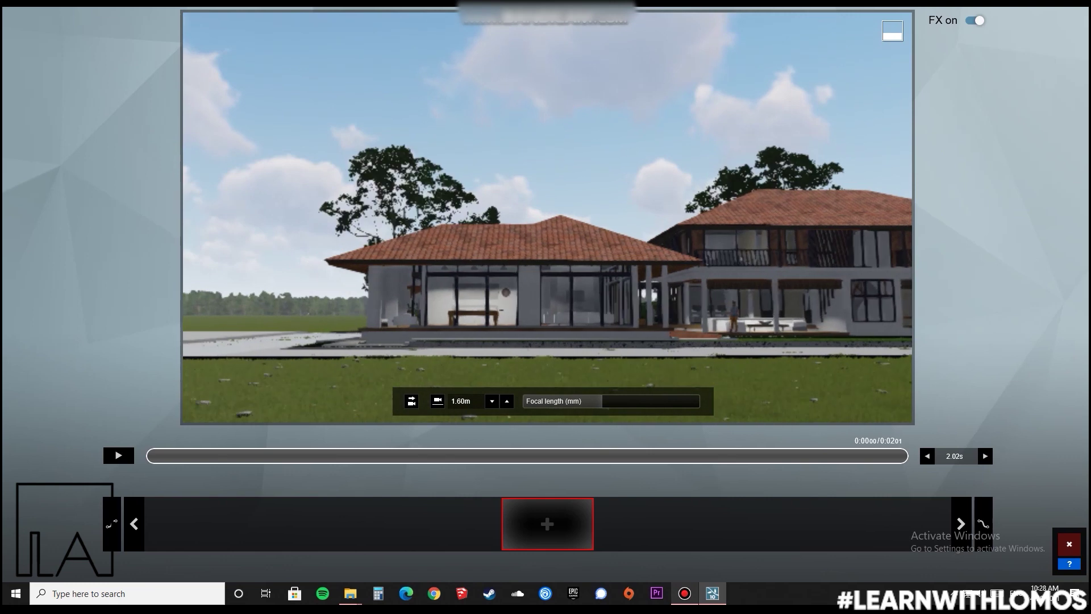
key(w)
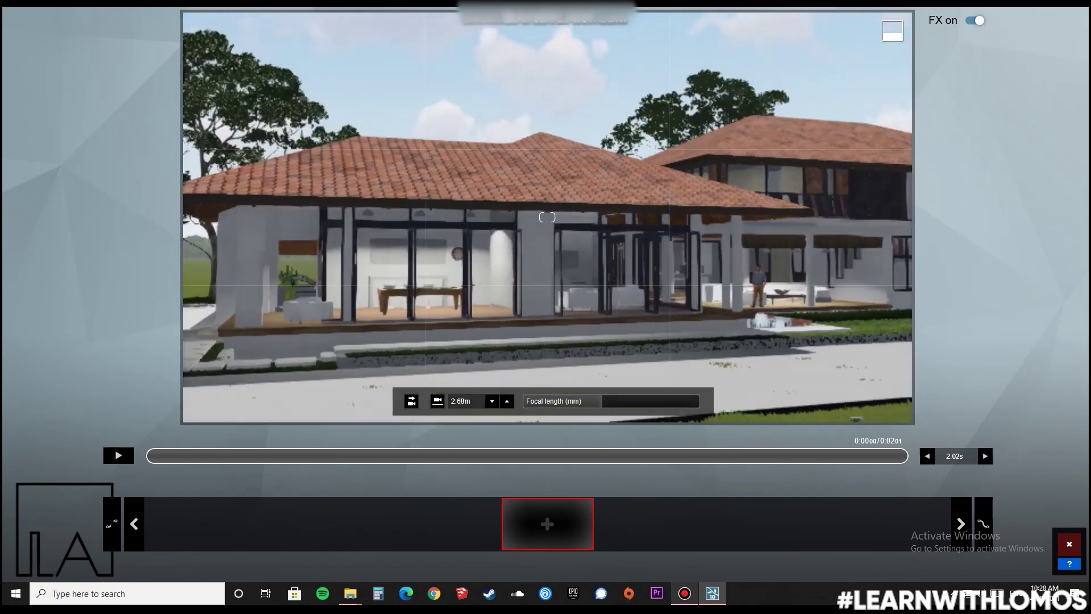
key(a)
right_drag(547, 217, 540, 187)
key(a)
key(e)
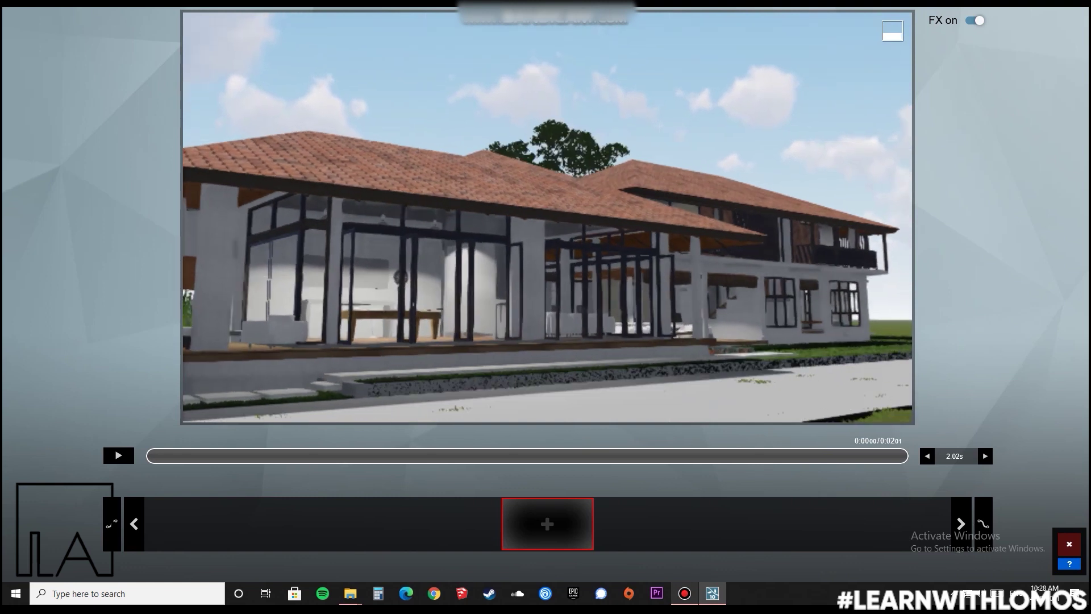
click(437, 401)
click(411, 401)
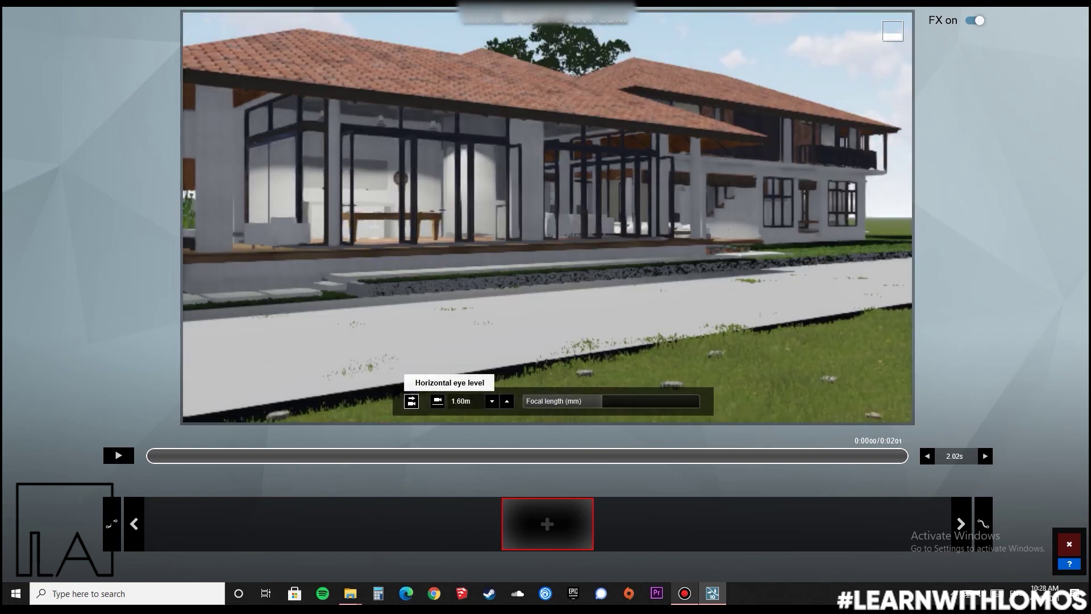
Tilt the camera up, set the focal length to about 32.4 mm and capture the corner view as the clip's first keyframe
right_drag(547, 217, 545, 145)
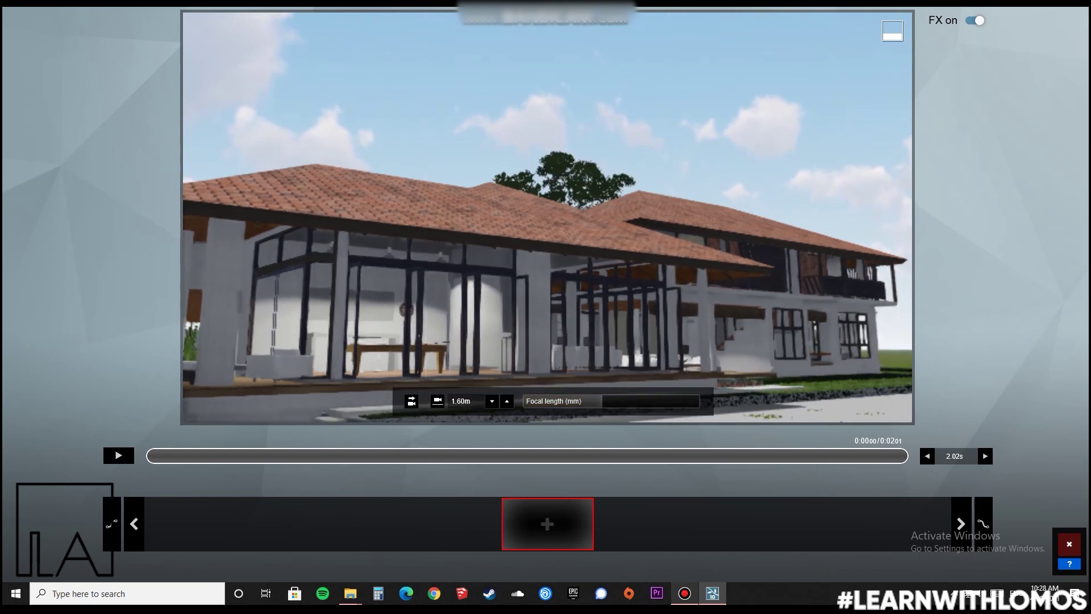
drag(603, 401, 601, 400)
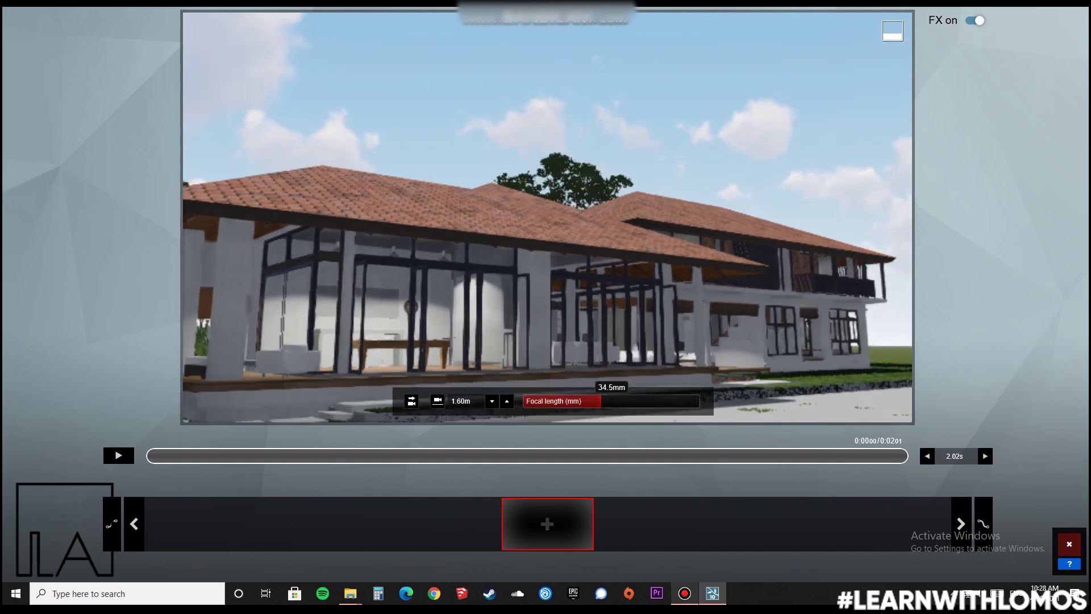
scroll(546, 216, down, 1)
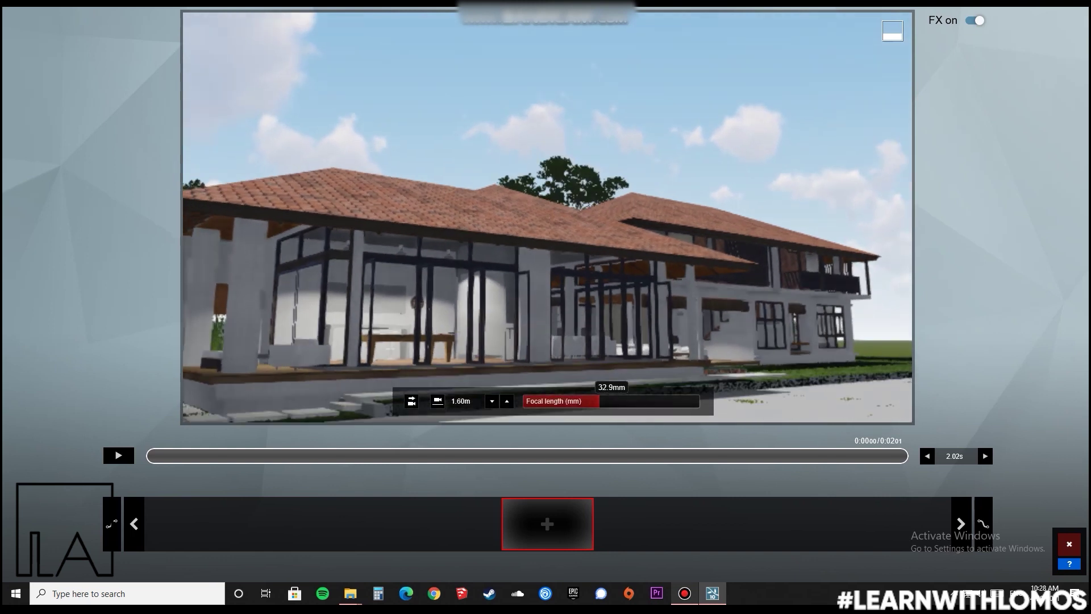
scroll(547, 217, down, 1)
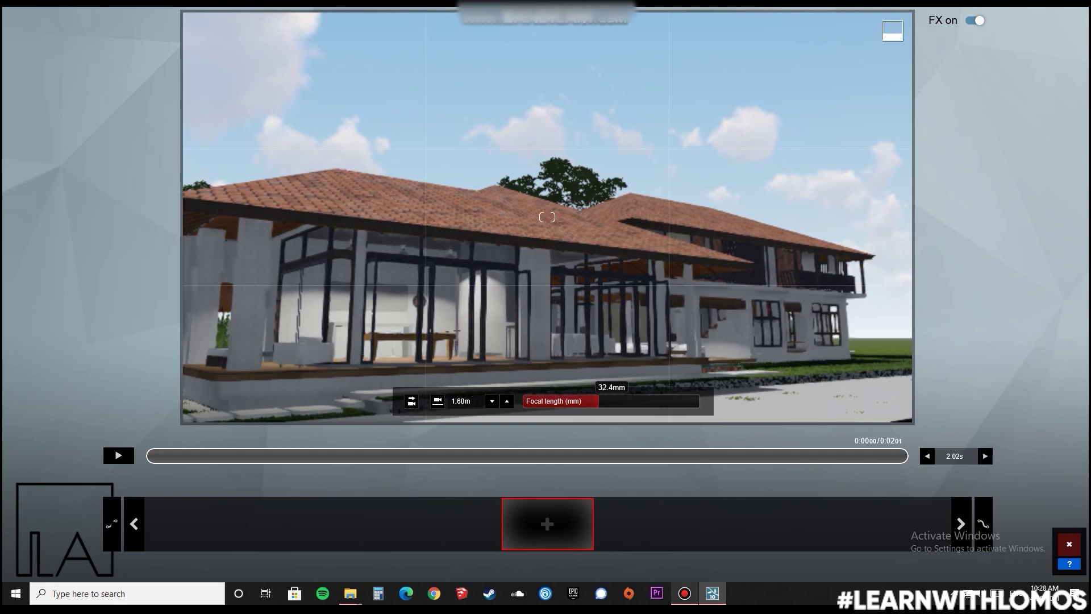
mouse_move(547, 217)
right_down()
mouse_move(511, 206)
mouse_move(544, 200)
mouse_move(544, 225)
right_up()
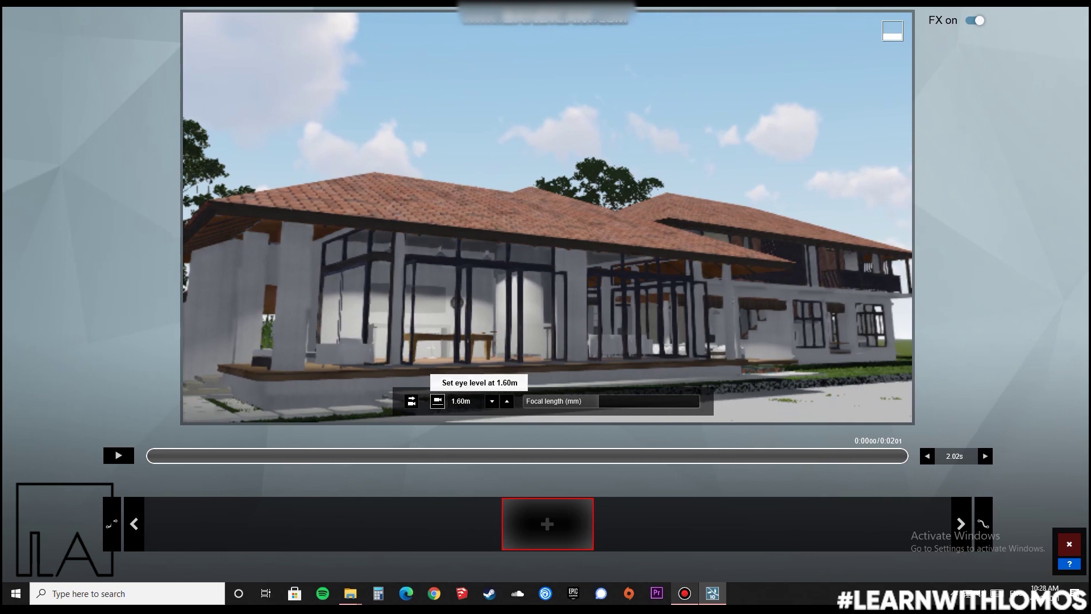
click(548, 523)
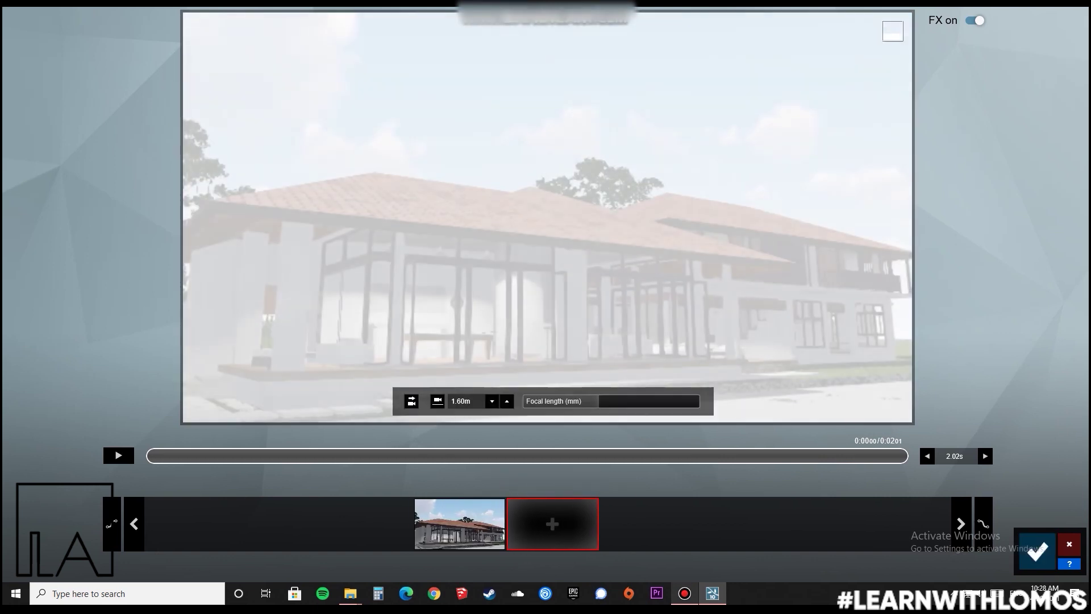
Move the camera round to face the front of both buildings and level it at an eye level of 1.60 m
key(d)
right_drag(546, 217, 301, 234)
key(d)
key(s)
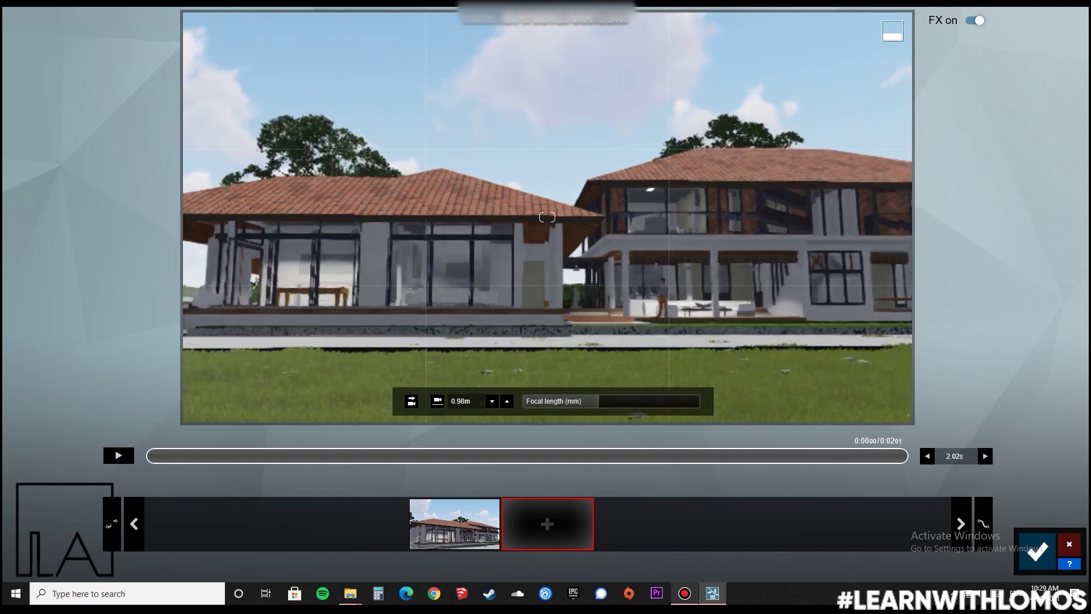
click(437, 401)
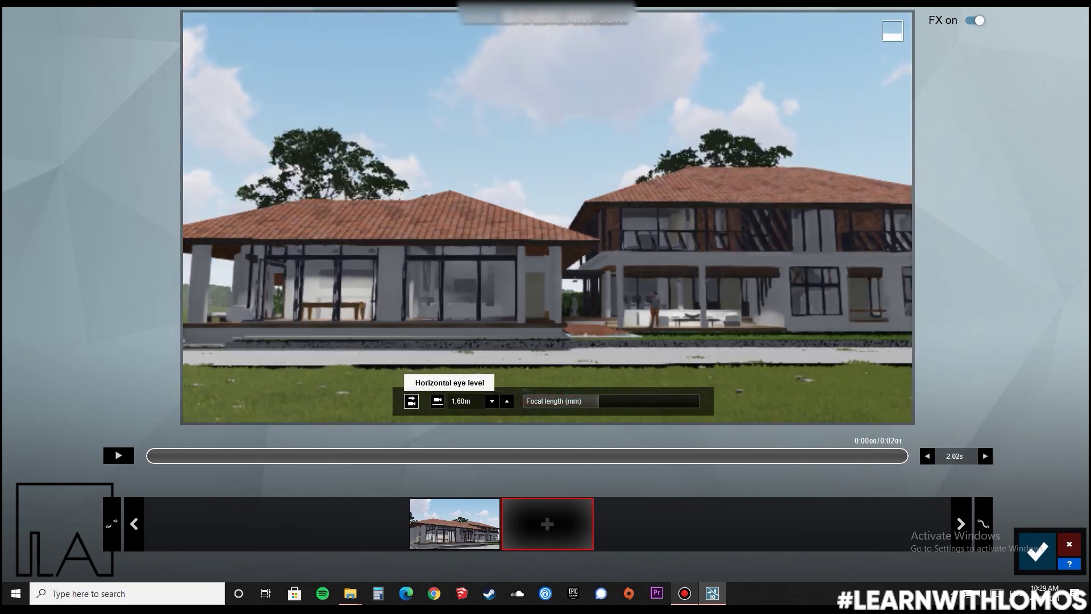
click(411, 401)
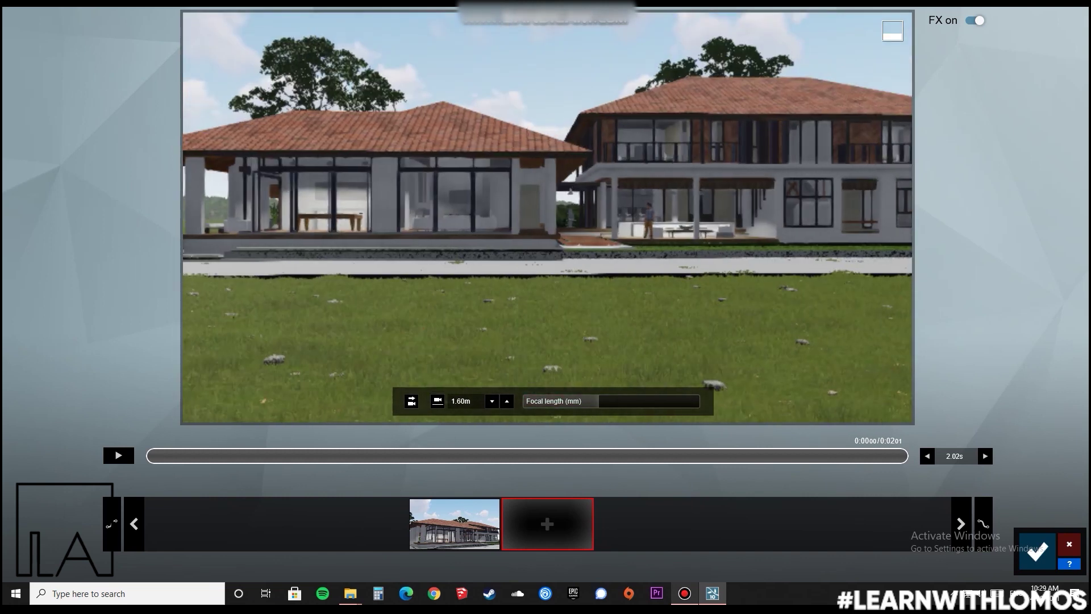
Back the camera away to frame both building fronts and capture this view as the second keyframe
key(s)
right_drag(547, 217, 547, 162)
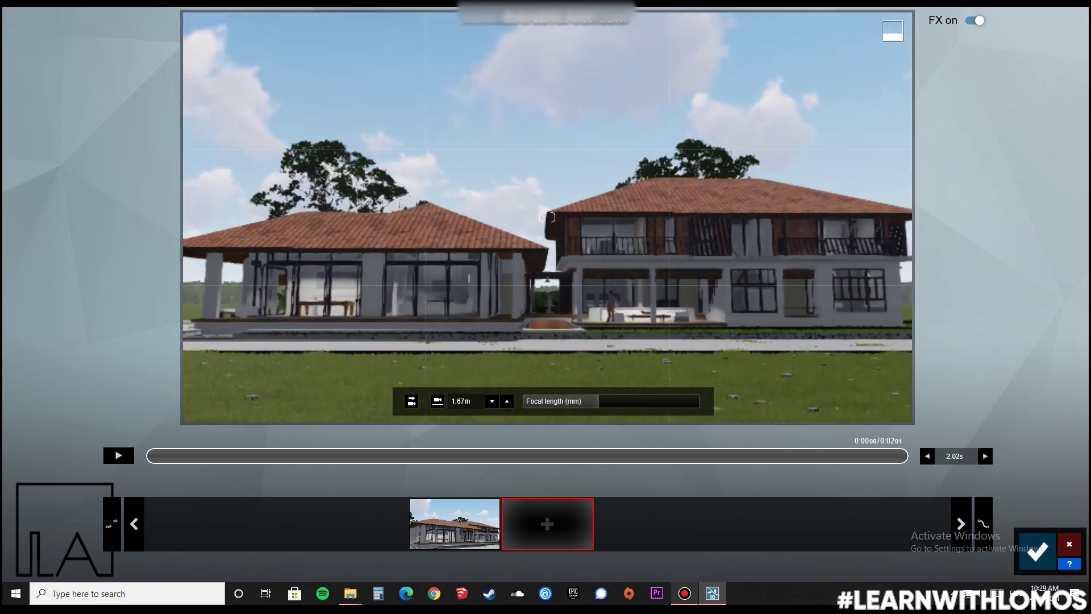
key(w)
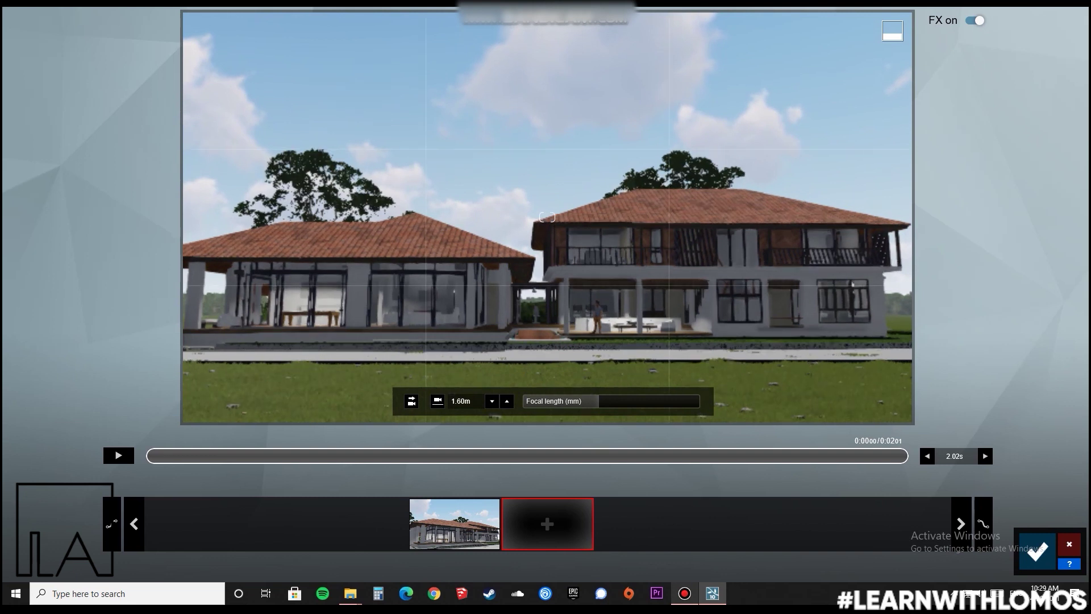
key(d)
right_drag(547, 217, 534, 215)
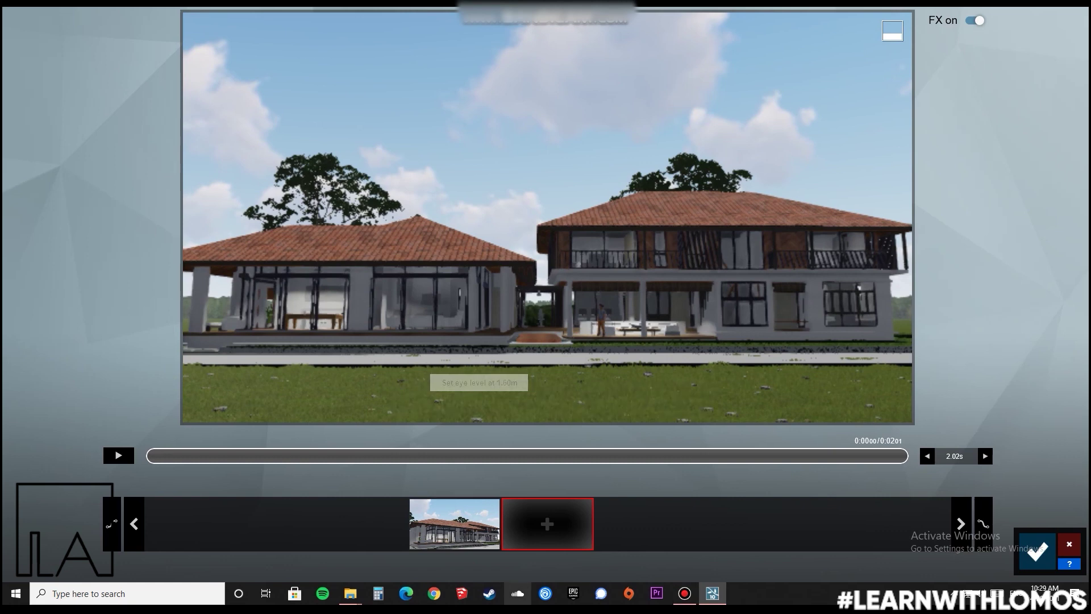
click(548, 524)
Frame the two-storey building obliquely from its far corner at a 1.60 m eye level and capture the third keyframe
key(d)
right_drag(547, 217, 569, 263)
key(w)
key(d)
key(q)
key(e)
mouse_move(548, 217)
right_down()
mouse_move(544, 234)
mouse_move(547, 217)
right_up()
click(437, 401)
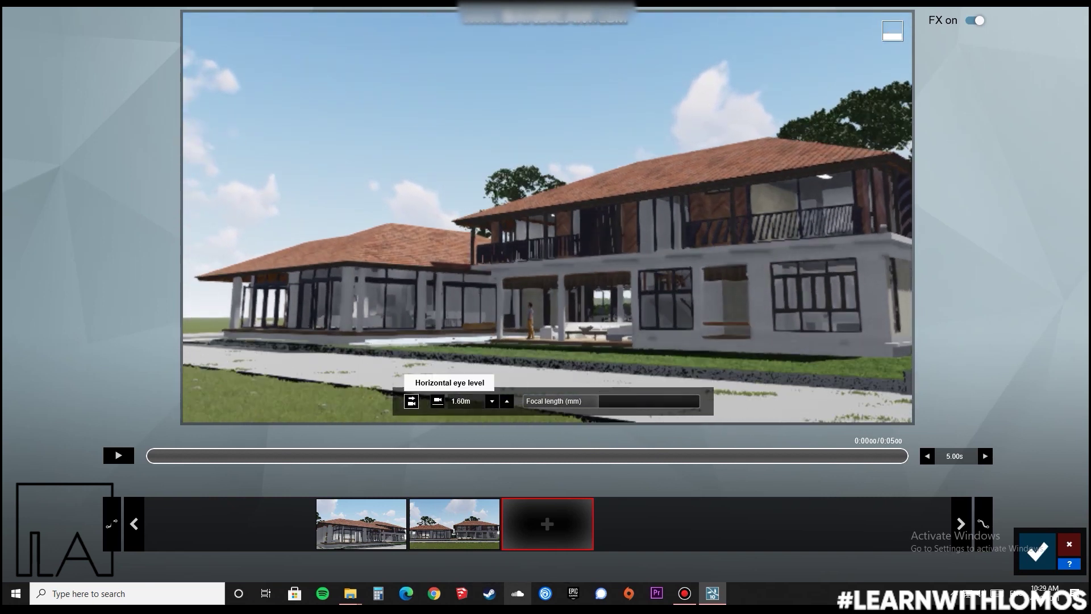
right_drag(547, 216, 546, 216)
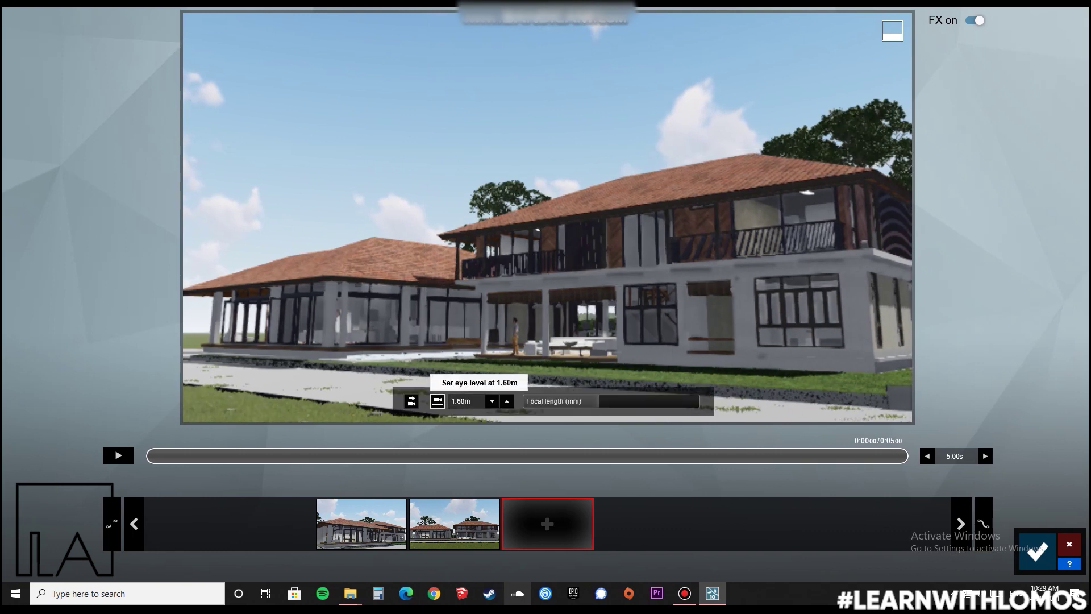
click(547, 524)
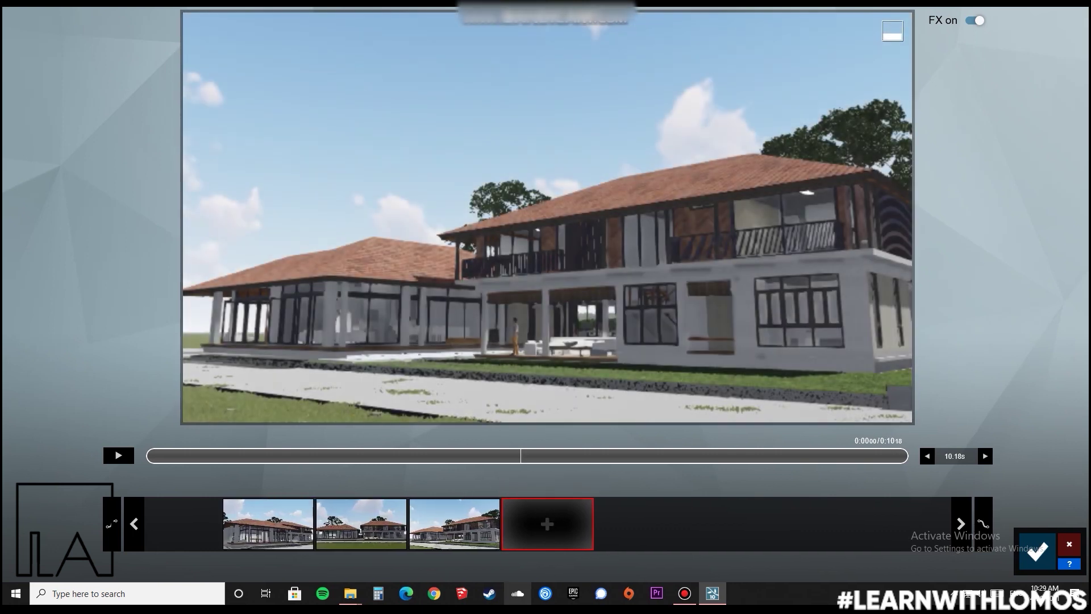
Set the clip's total duration to 10 seconds
click(956, 456)
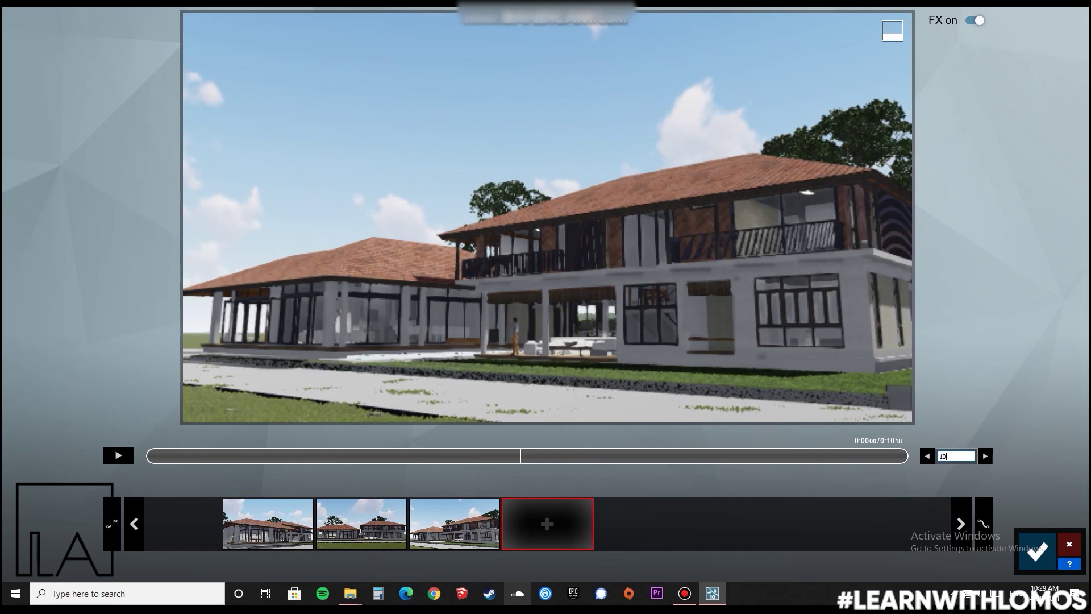
text(10)
key(Return)
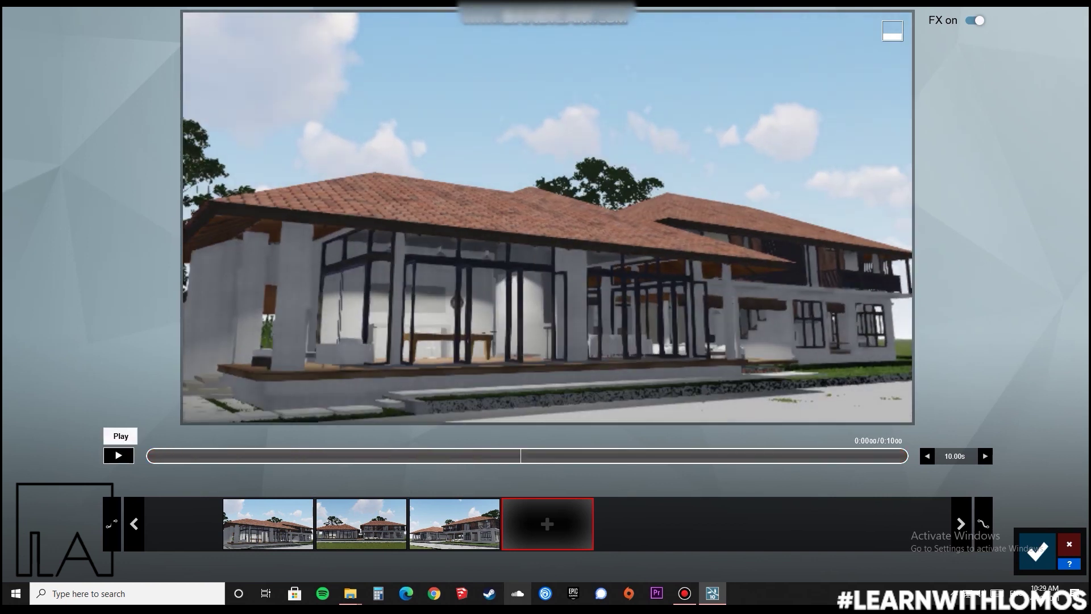
Preview the clip from its first keyframe, pause it, and save the clip to return to Movie mode
click(267, 523)
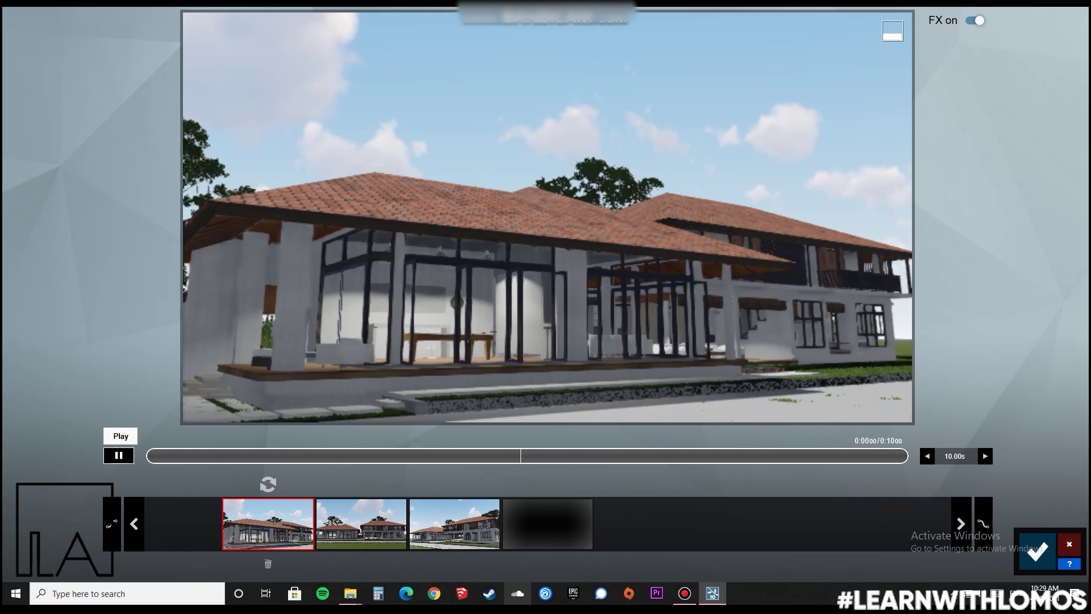
click(118, 455)
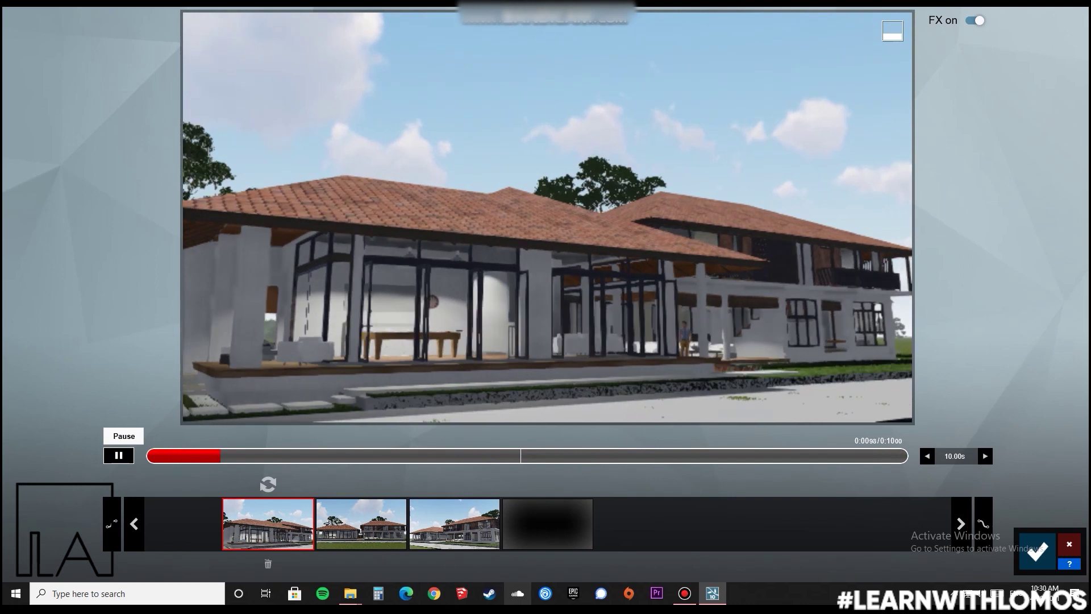
click(119, 455)
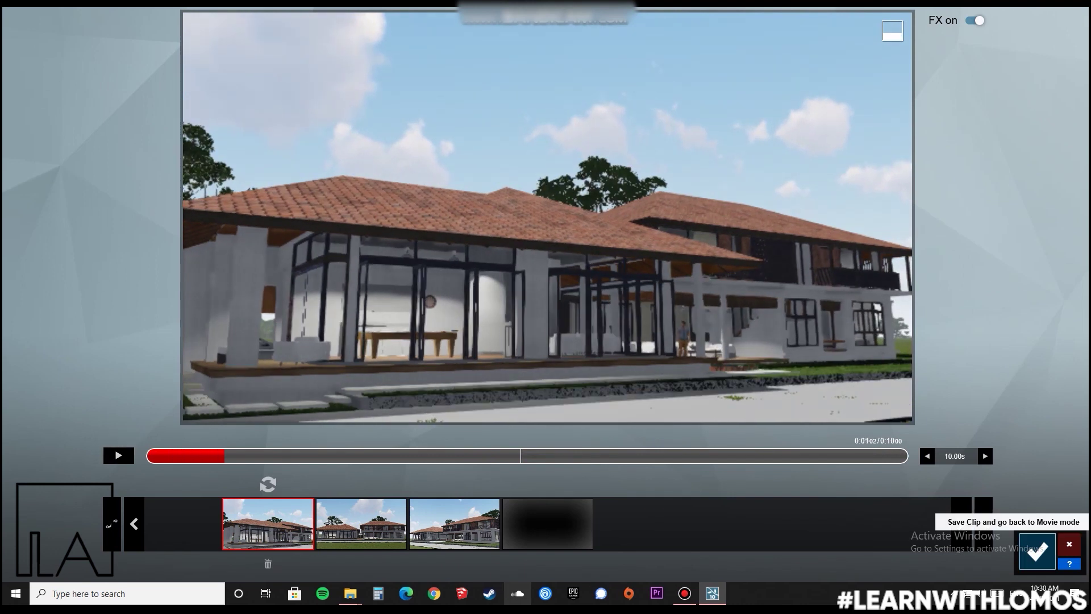
click(1037, 551)
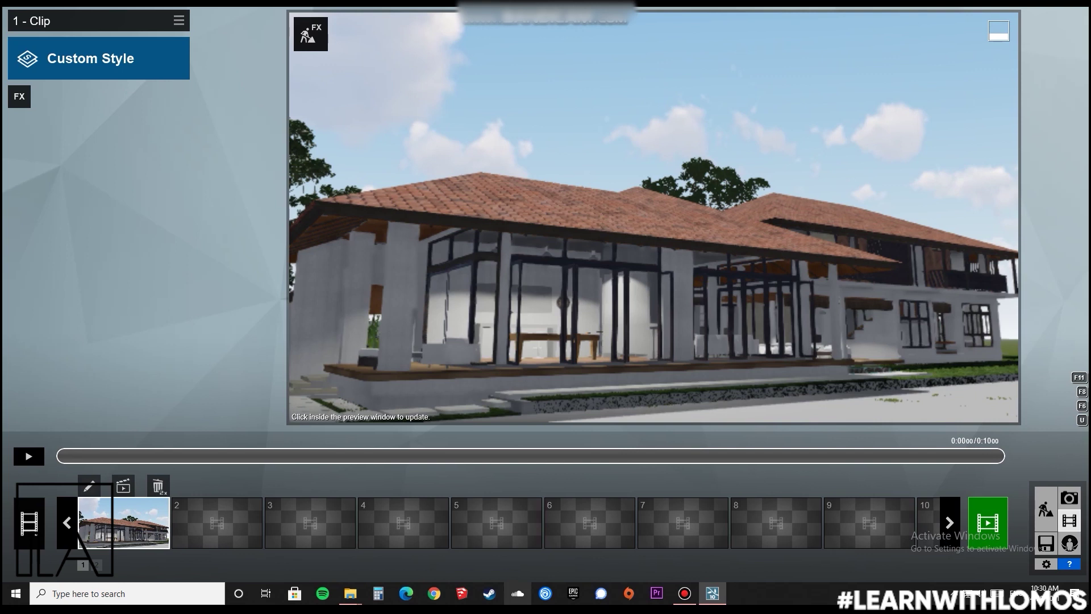
Paste the copied photo effects onto clip 1 and play part of it to check the look
click(179, 20)
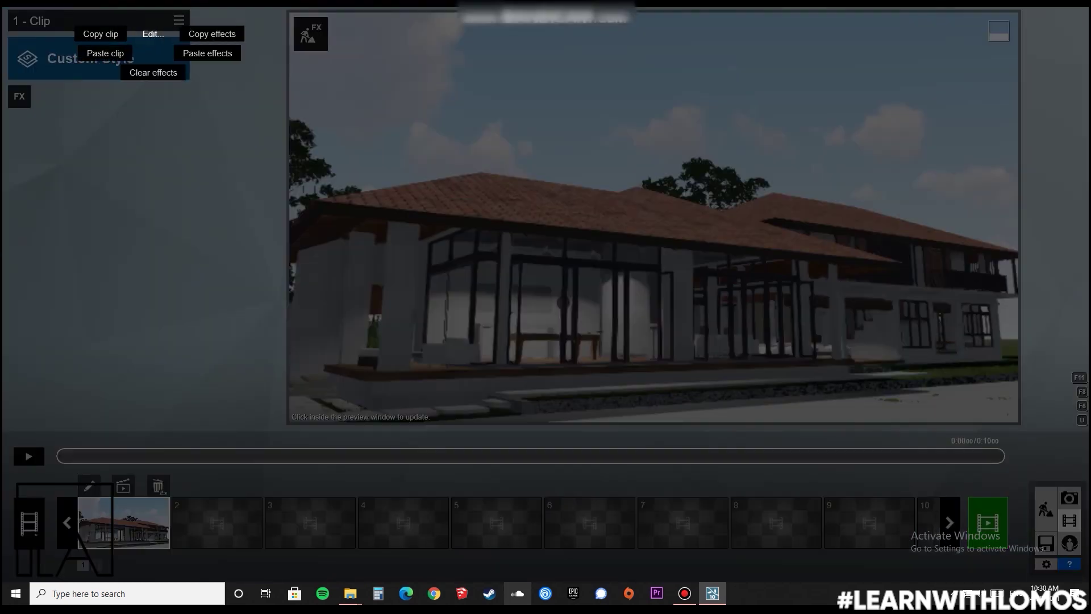
click(207, 53)
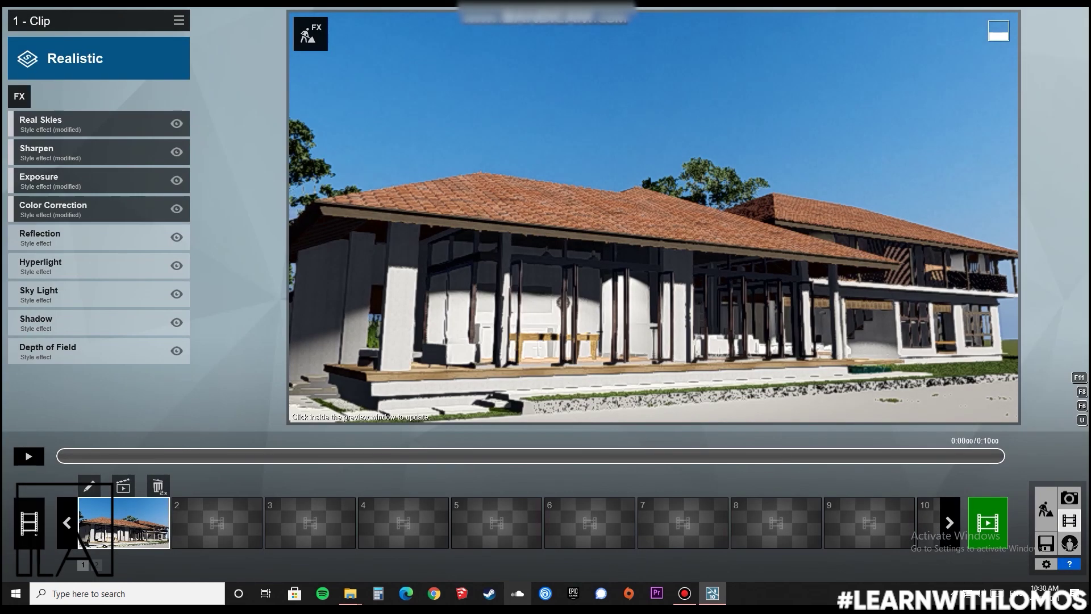
click(28, 457)
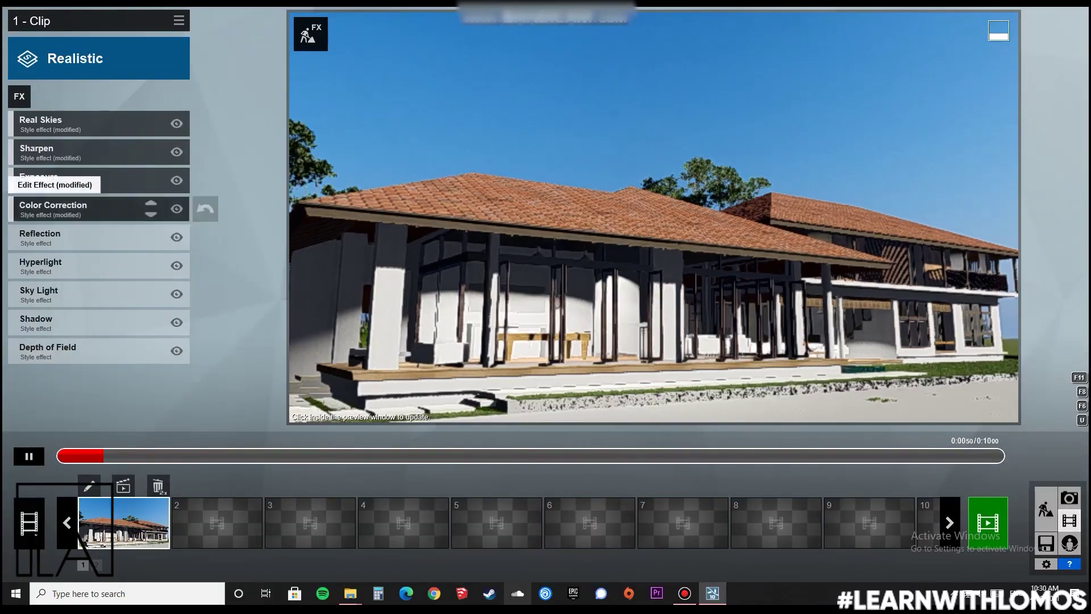
click(28, 455)
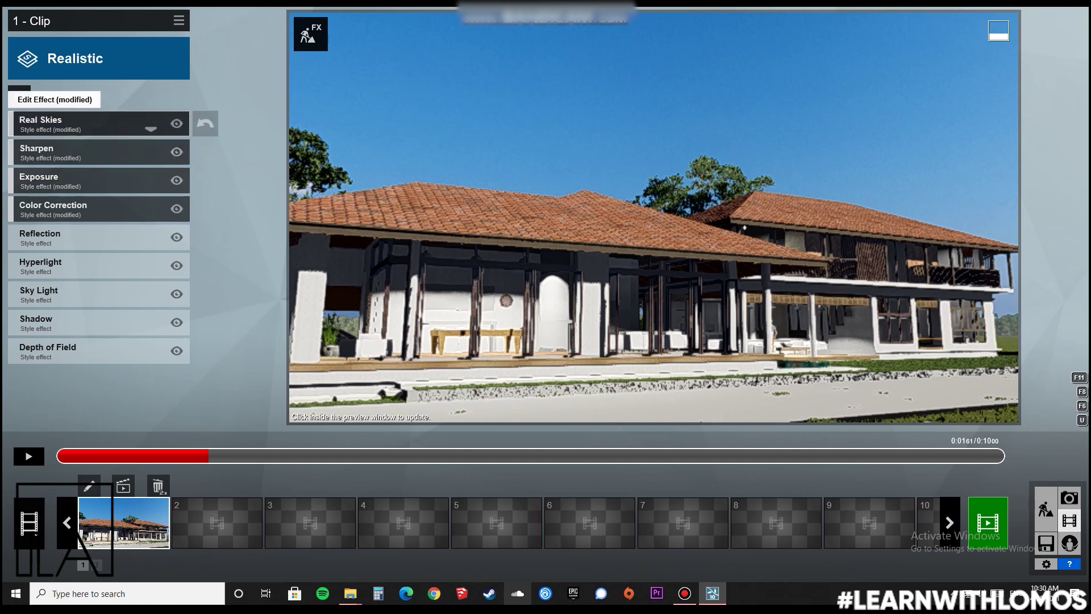
Add the Sun effect from the Sun category to clip 1
click(73, 59)
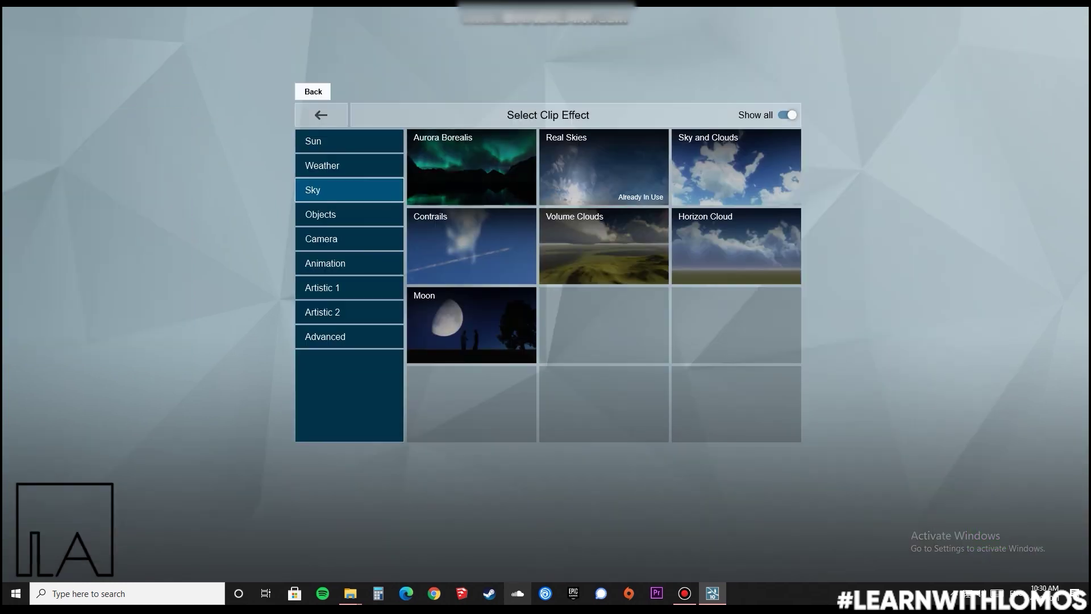
click(318, 141)
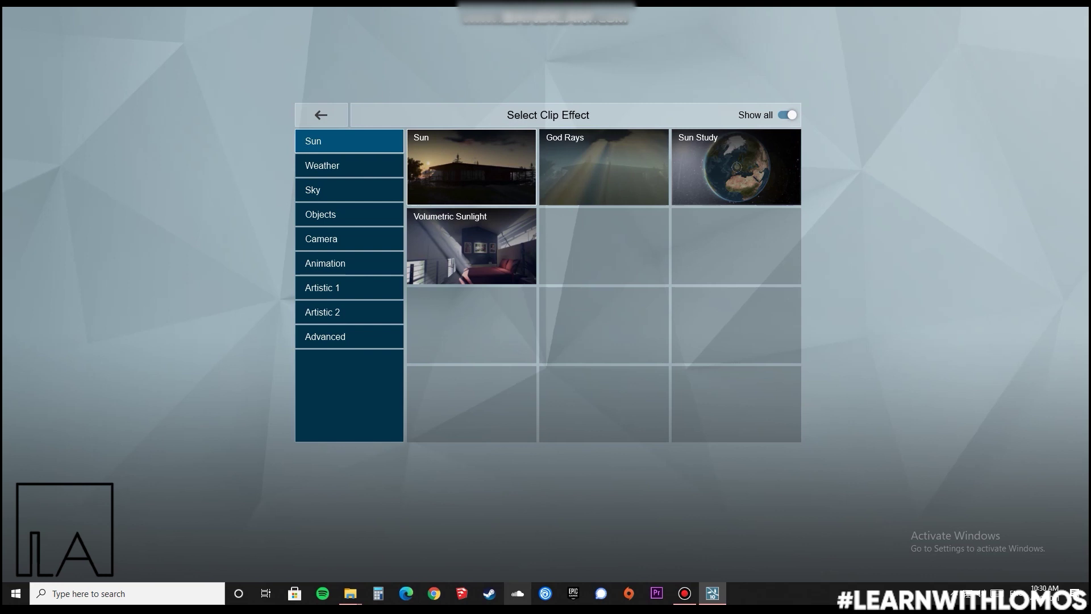
click(471, 166)
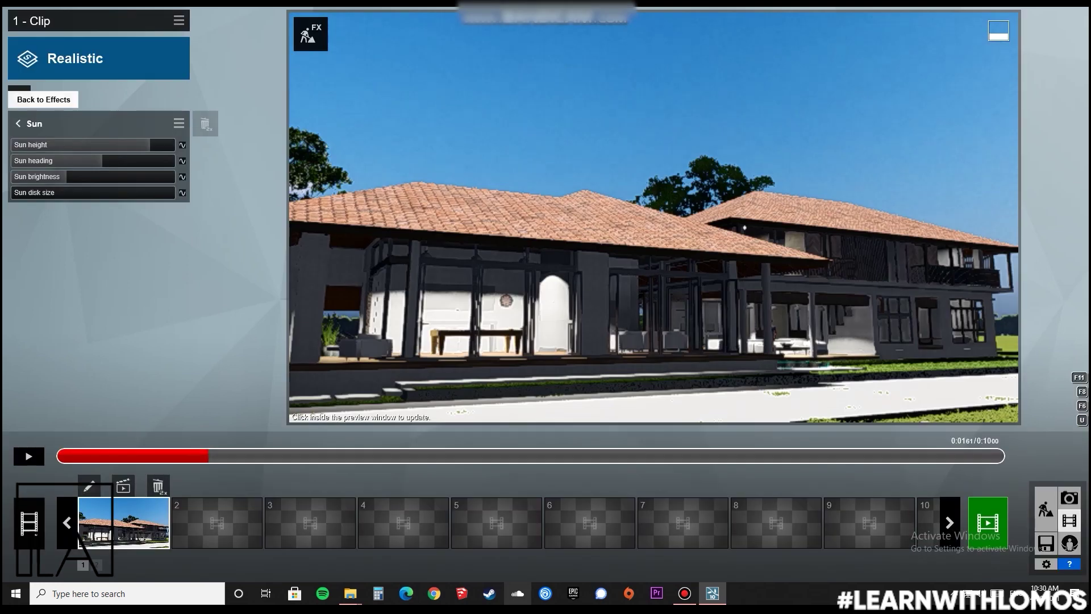
Add the Sky and Clouds effect from the Sky category to clip 1 and disable its Real Skies effect
click(19, 93)
click(20, 94)
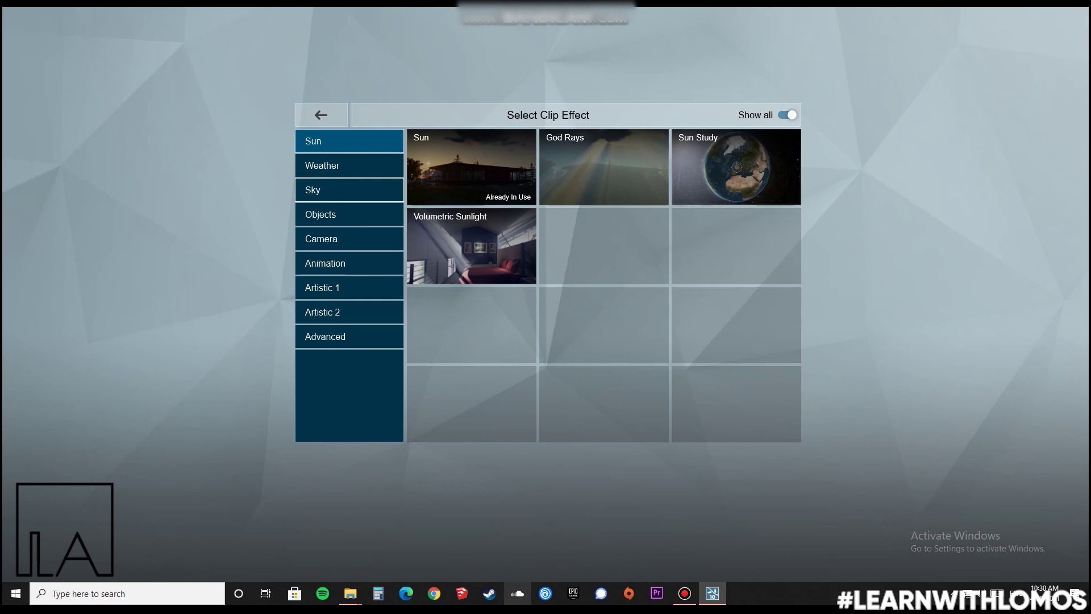
click(348, 189)
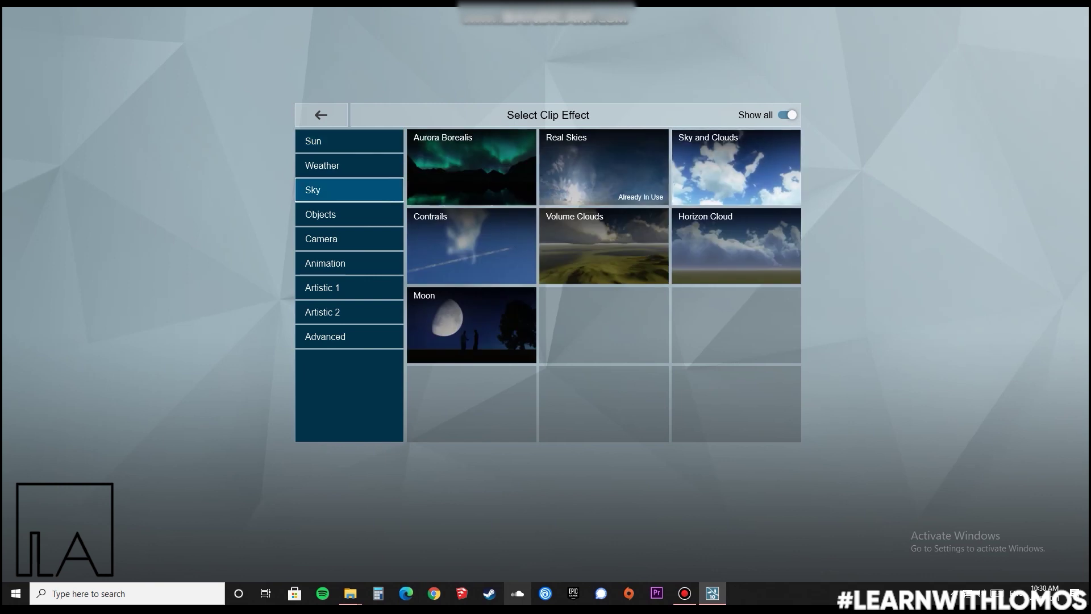
click(736, 171)
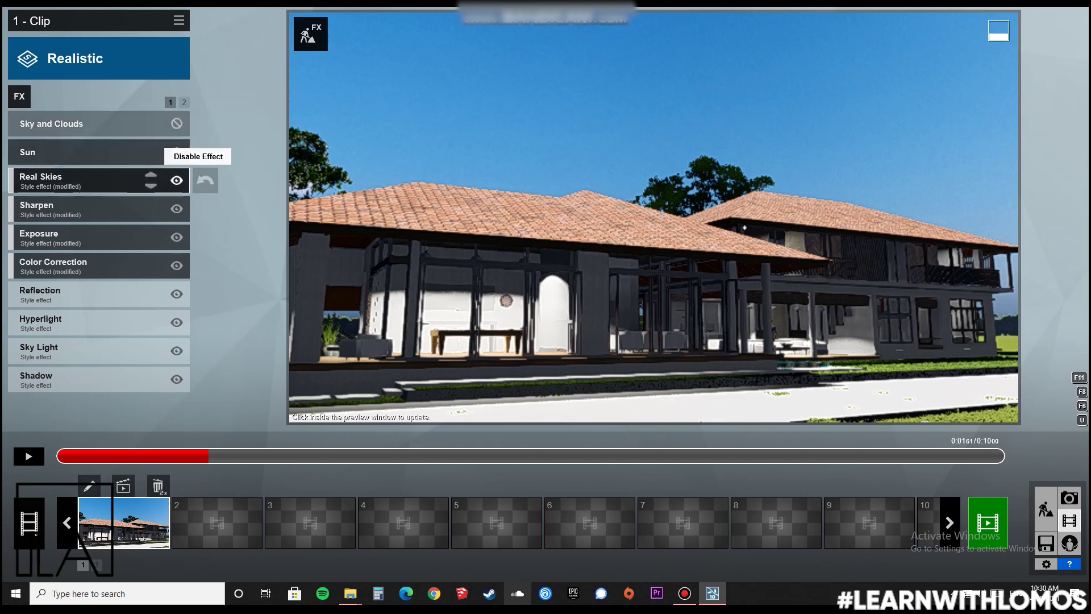
click(177, 180)
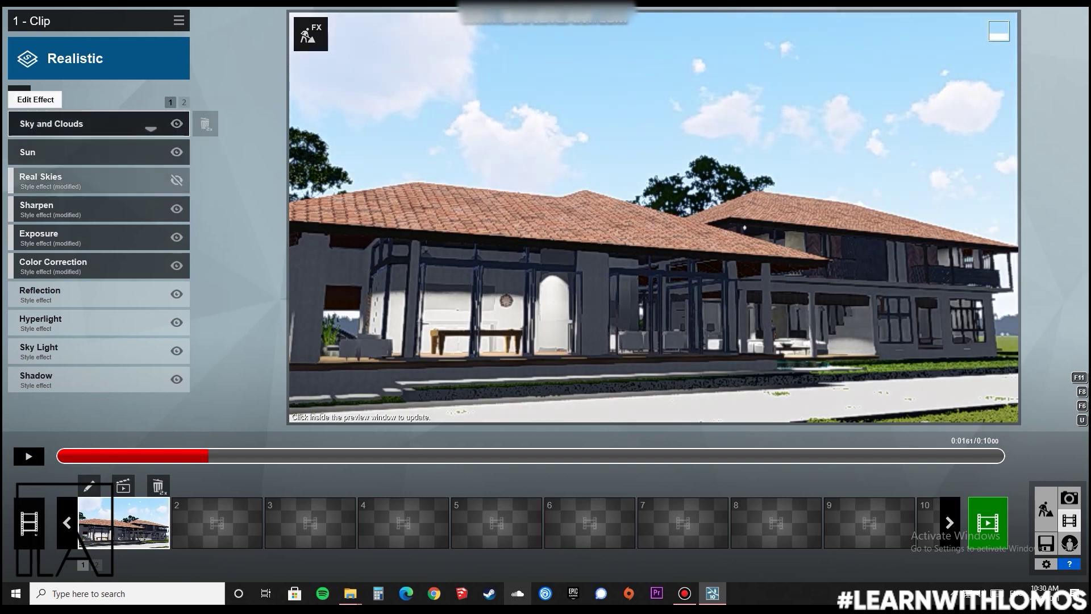
In the Sky and Clouds effect, set position to 0.6 and master cloud amount to 0.9, and raise the cloud speed
click(85, 124)
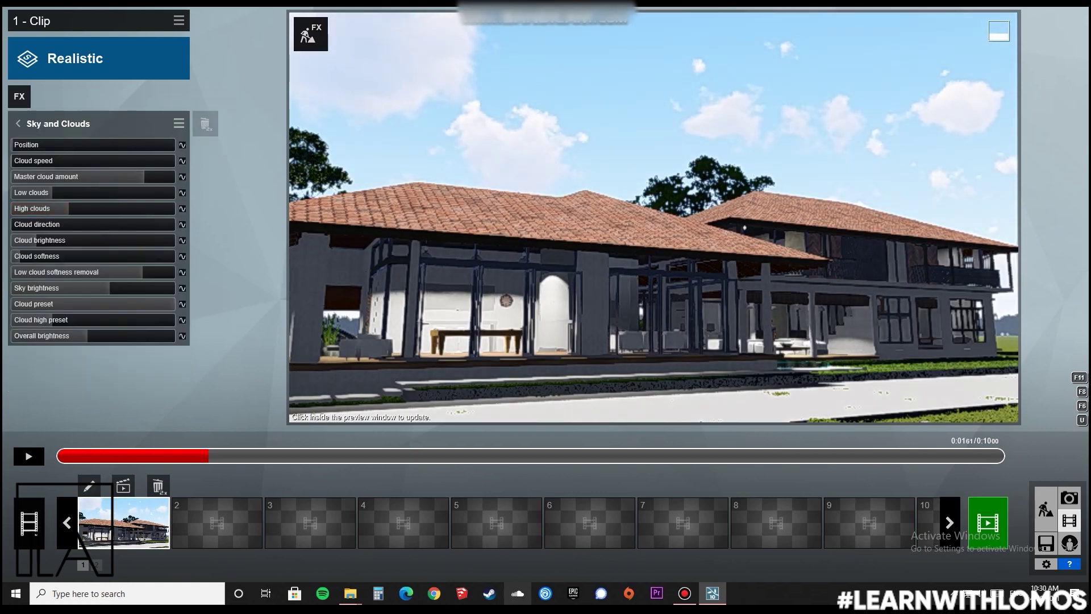
drag(13, 144, 87, 144)
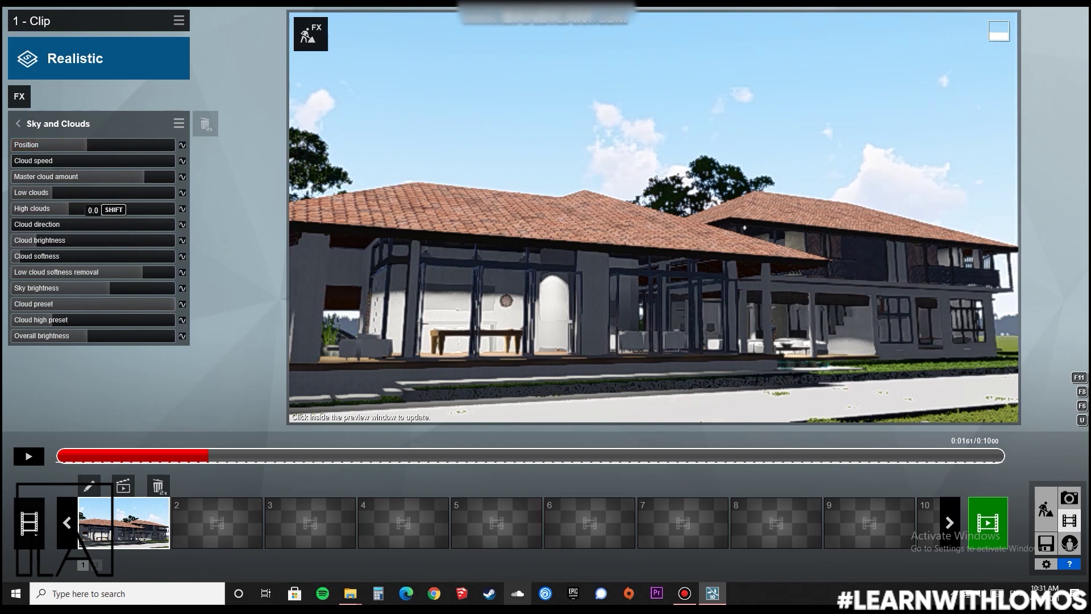
drag(13, 160, 102, 160)
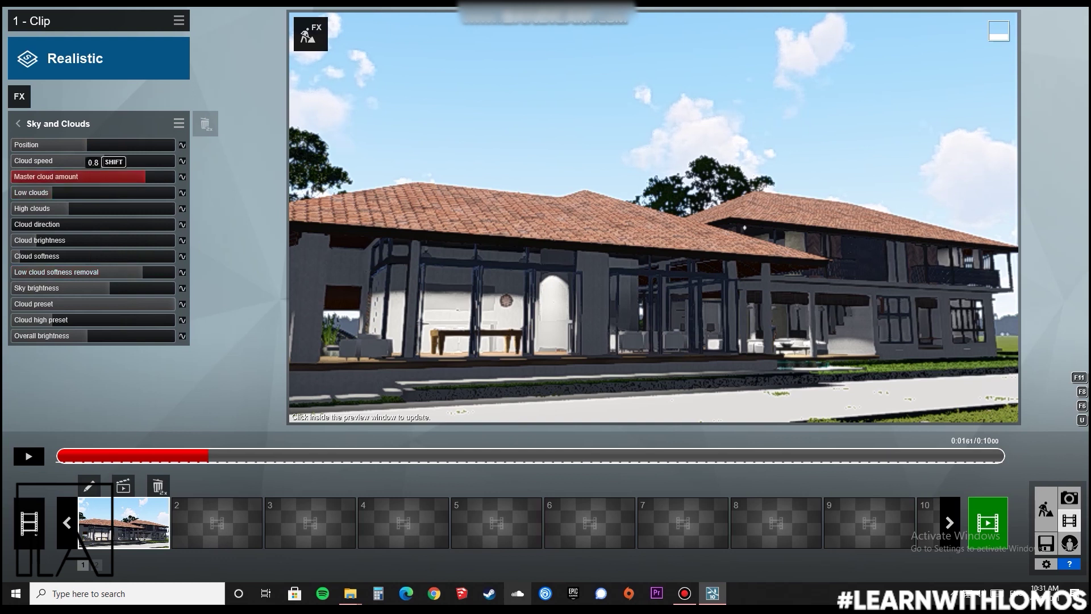
drag(145, 176, 160, 176)
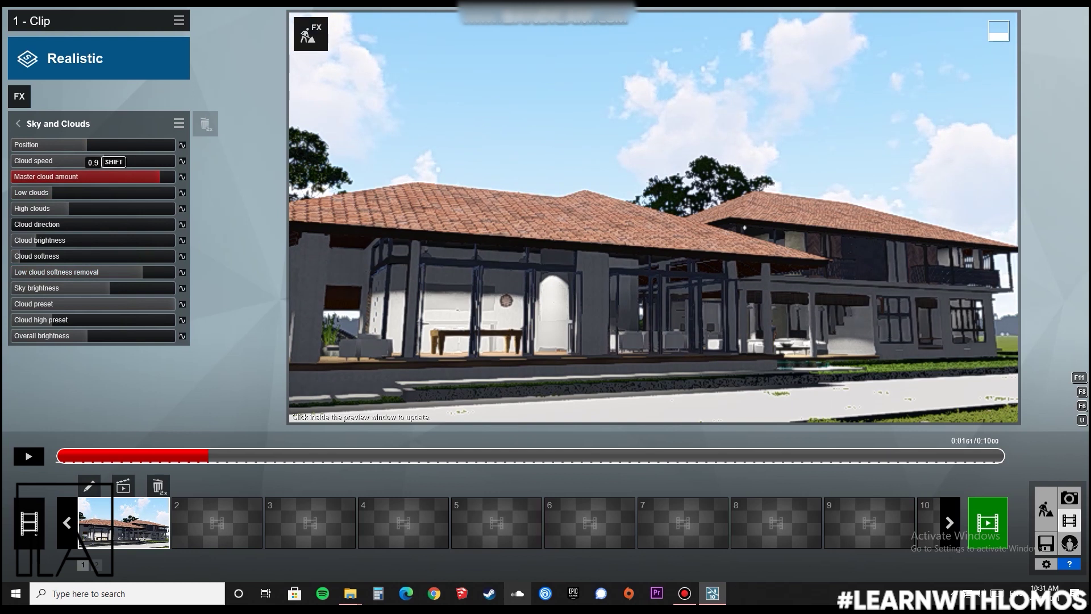
drag(87, 145, 110, 145)
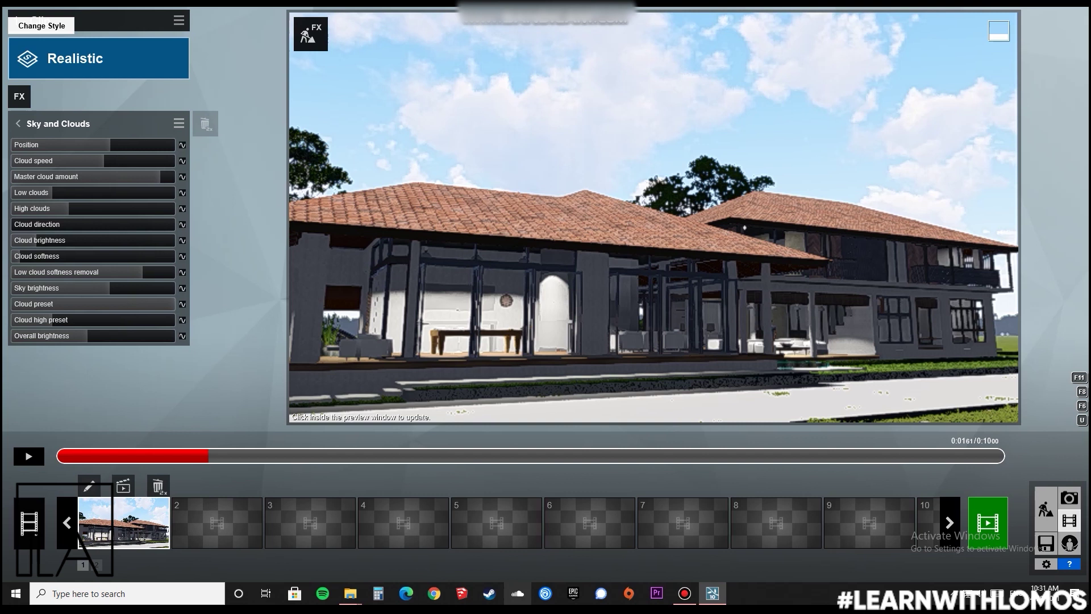
Try a sun height of 90° in the Sun effect, then settle on a height slightly below the original
click(17, 124)
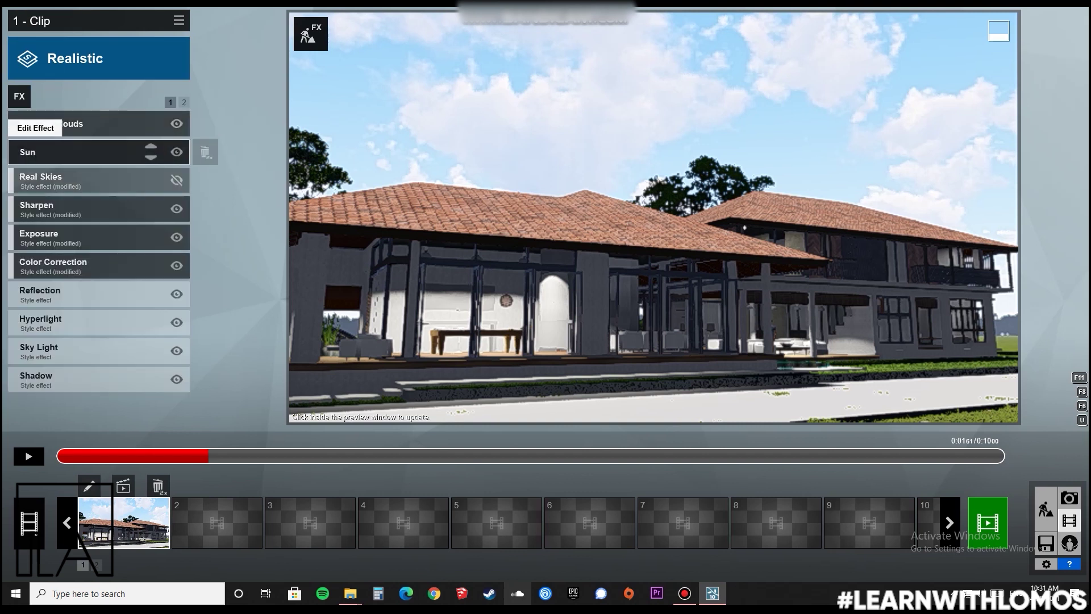
click(34, 151)
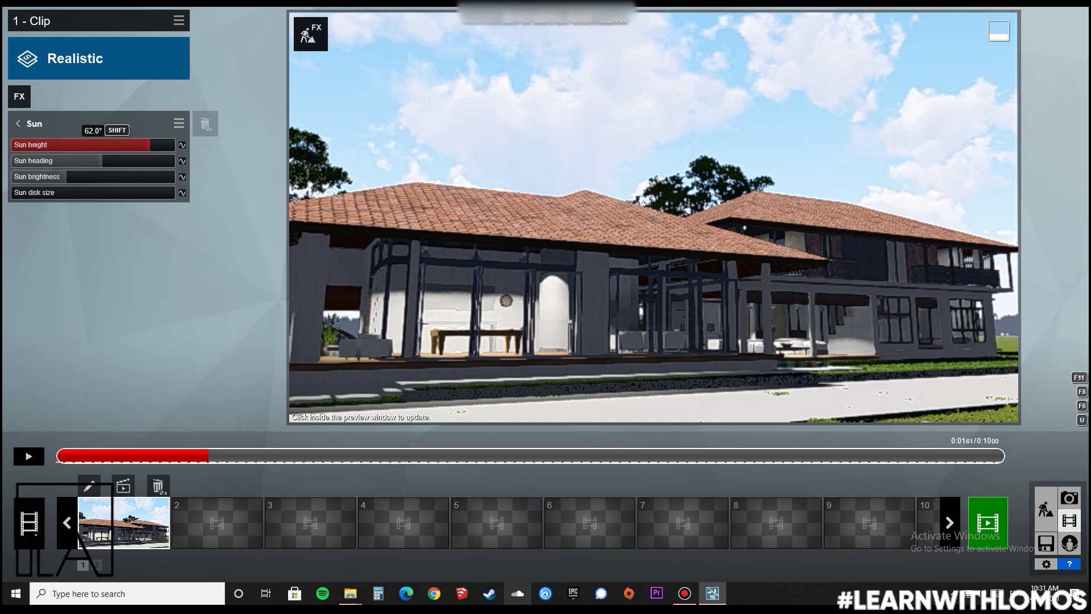
drag(150, 144, 175, 145)
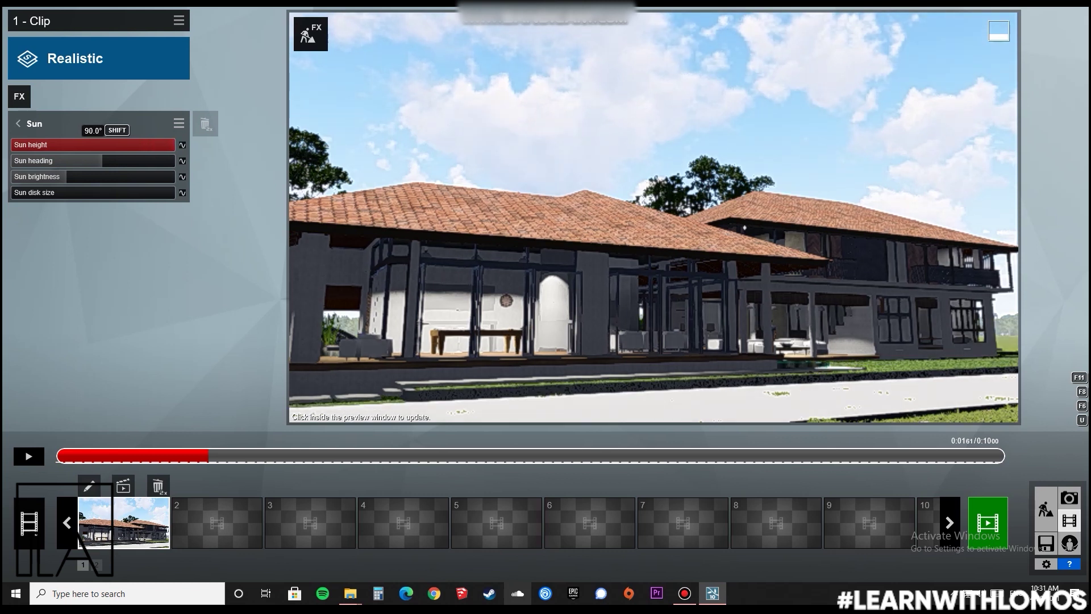
drag(175, 144, 145, 144)
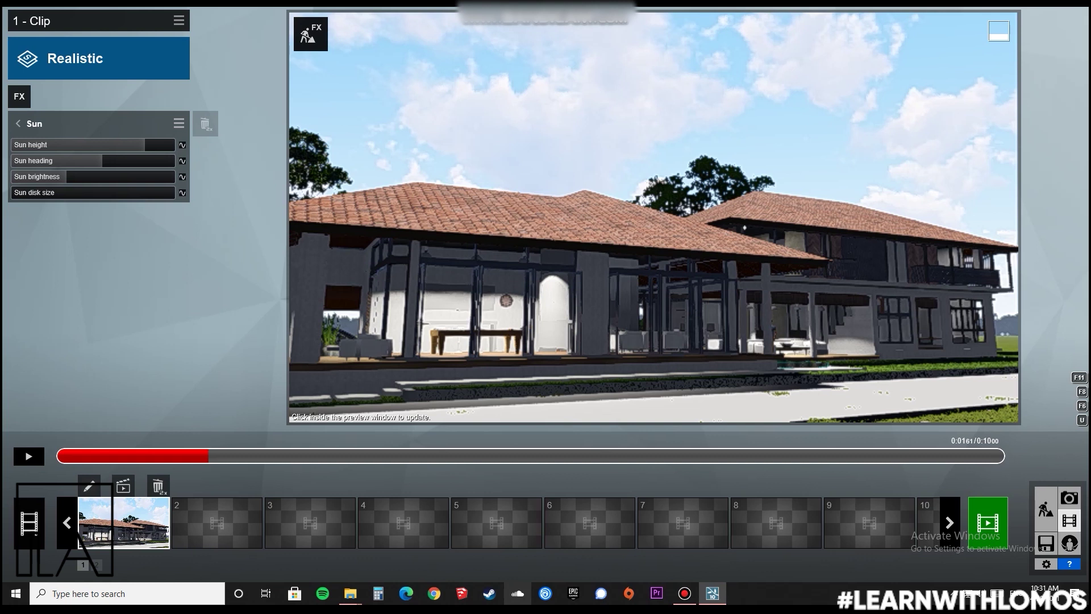
Set the Sky and Clouds cloud speed to 3.5 and briefly preview the cloud motion from the clip's start
drag(209, 456, 57, 456)
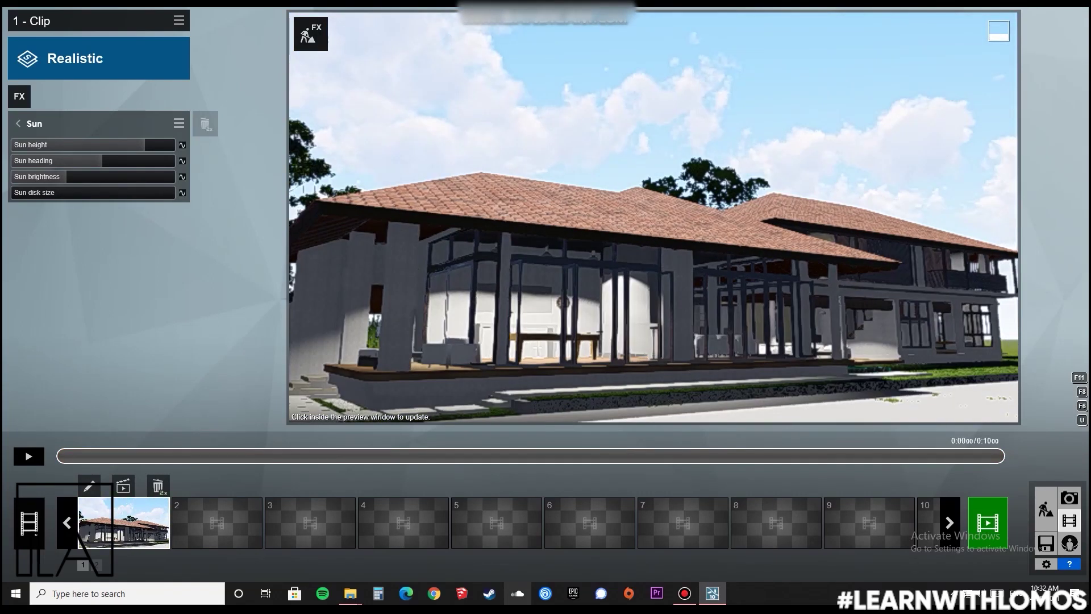
click(18, 124)
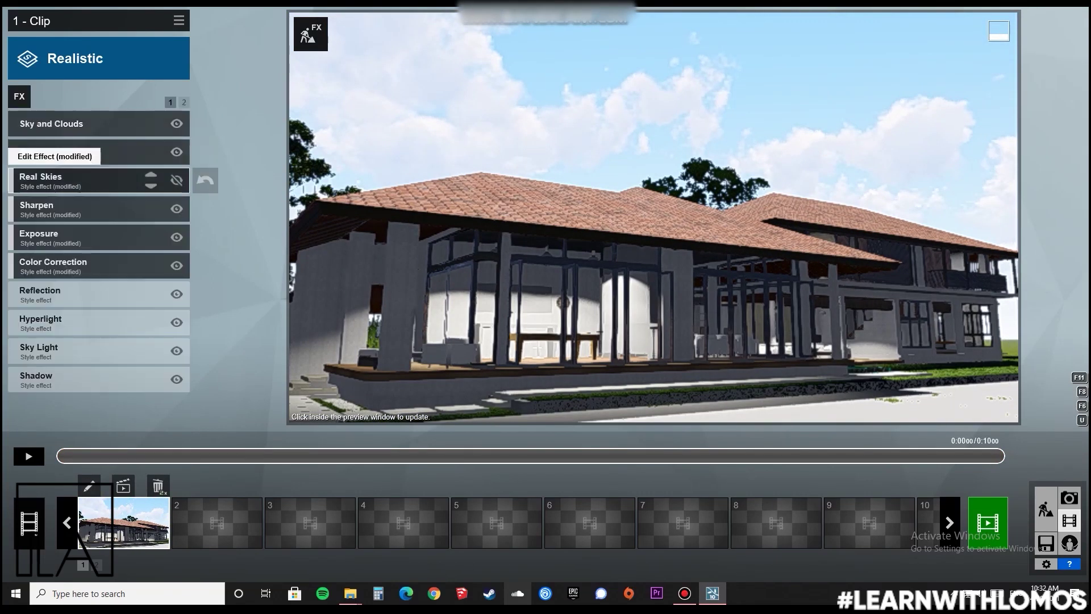
click(17, 123)
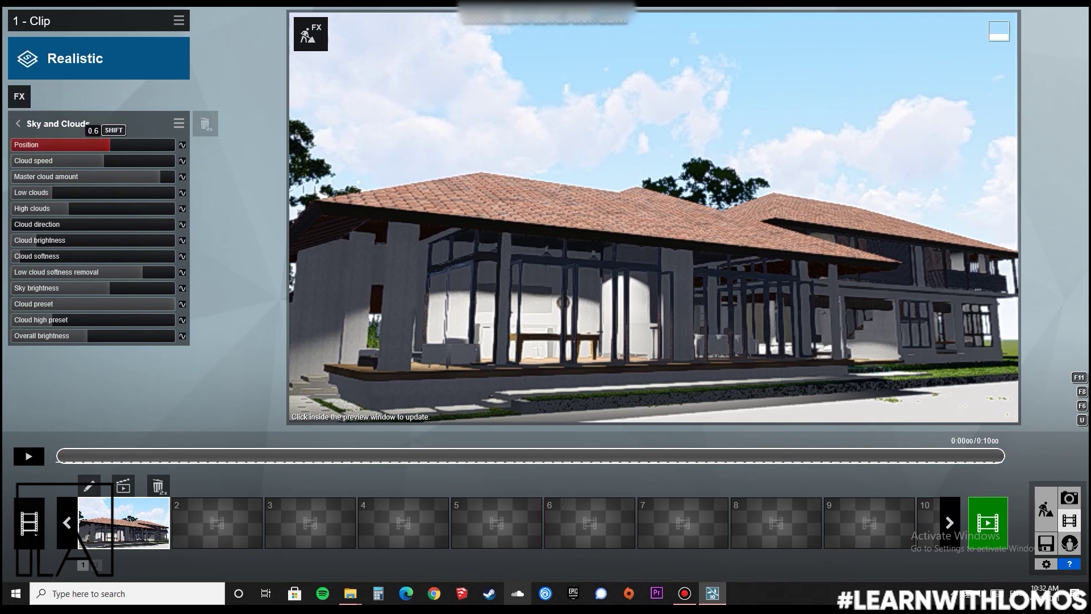
drag(103, 160, 107, 160)
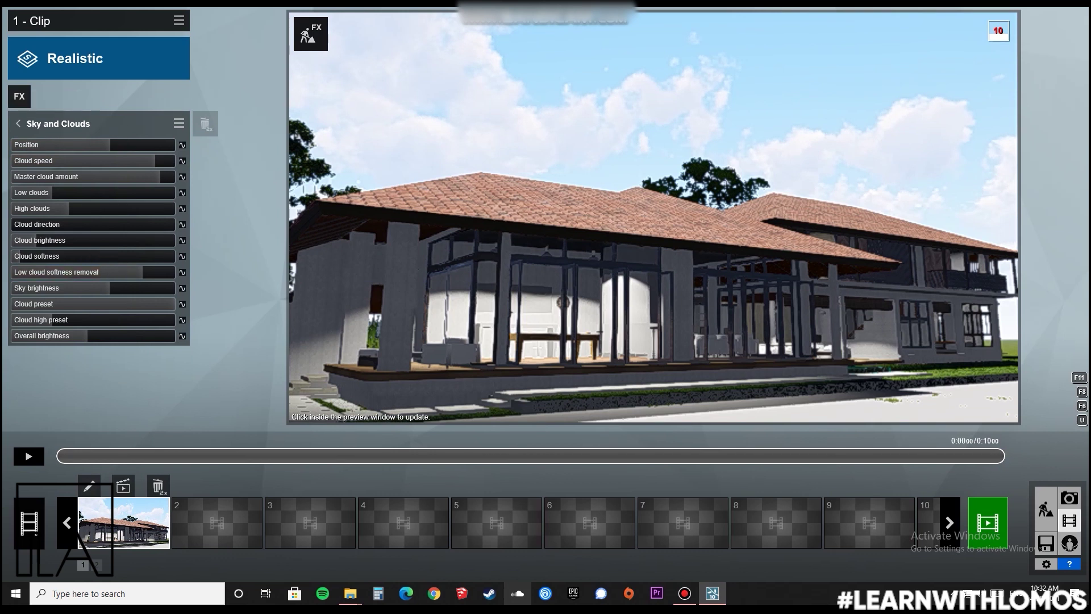
click(20, 92)
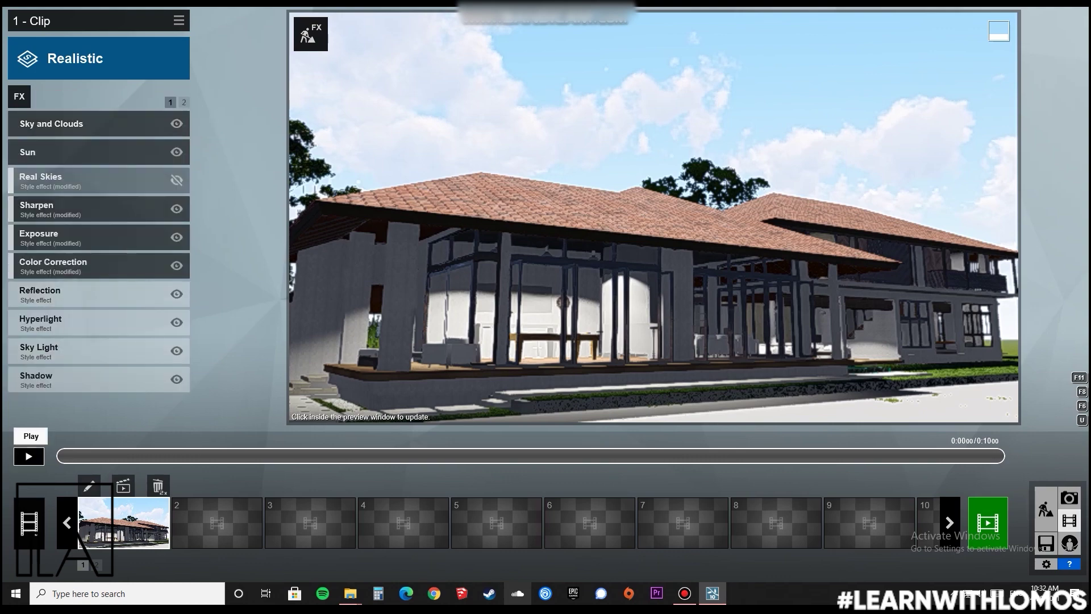
click(28, 456)
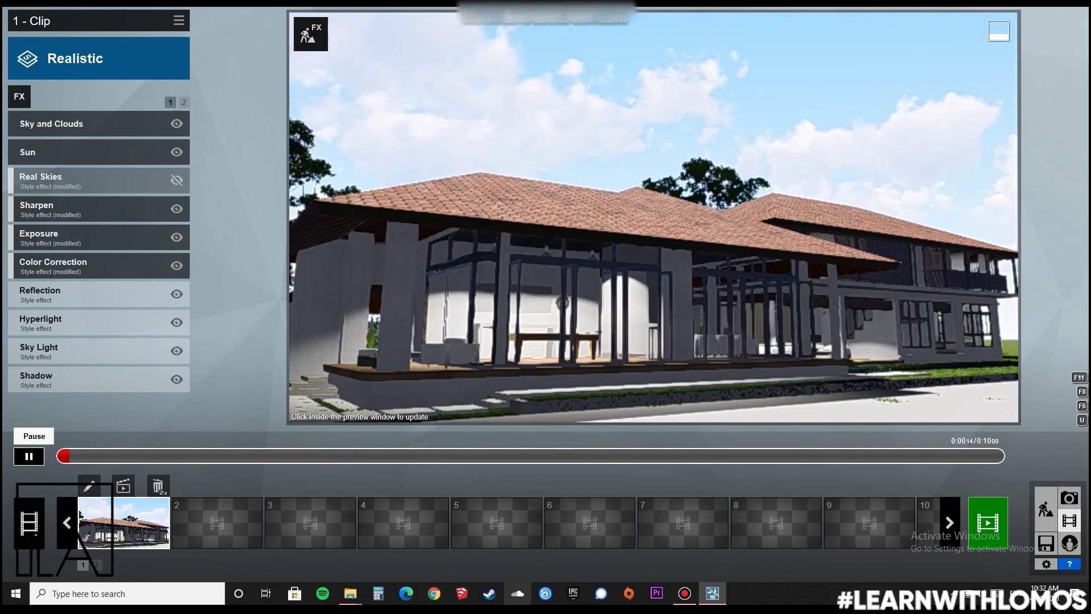
click(29, 456)
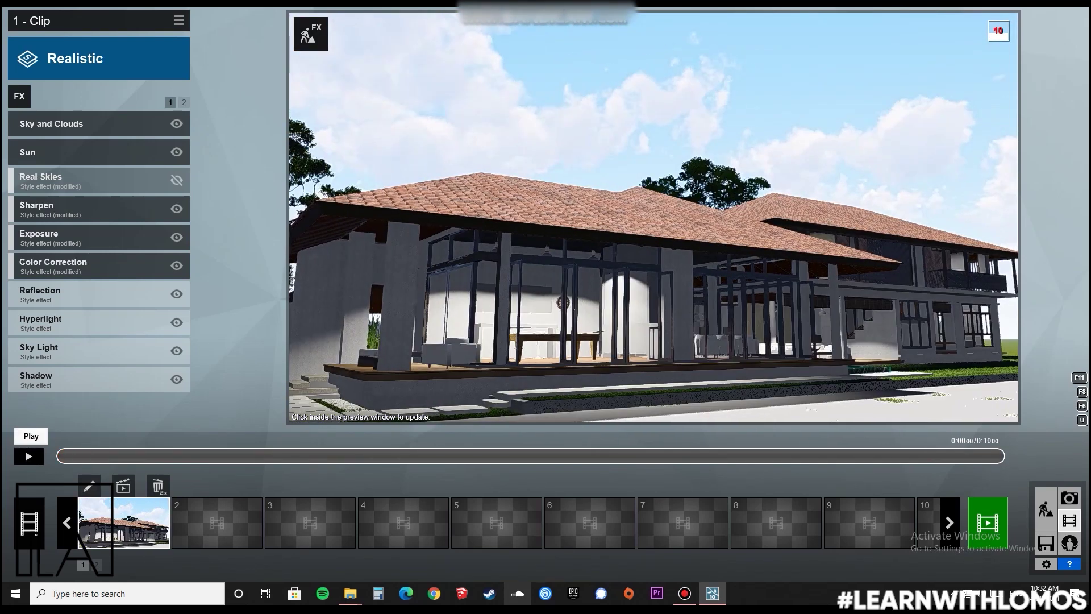
Reduce the master cloud amount in Sky and Clouds to 0.8 and preview the clip
click(56, 123)
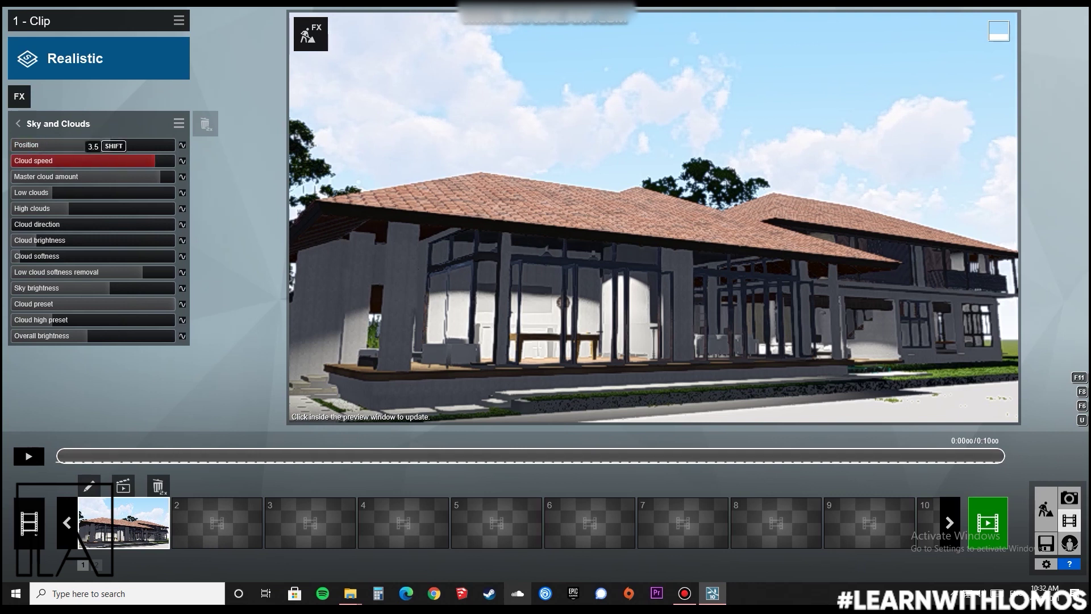
mouse_move(160, 177)
mouse_down()
mouse_move(115, 177)
mouse_move(140, 176)
mouse_up()
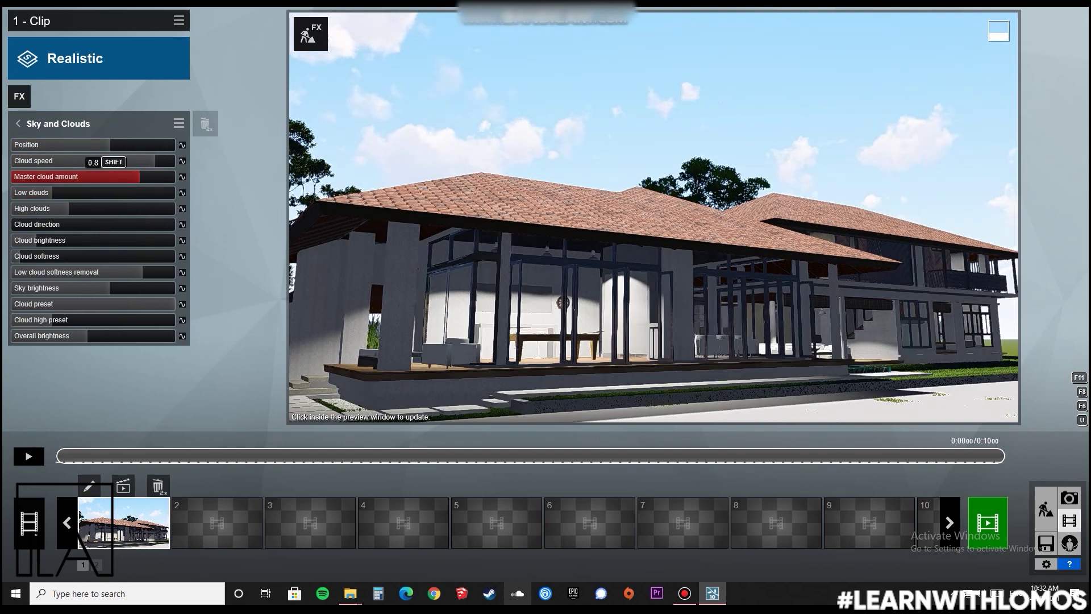
click(29, 456)
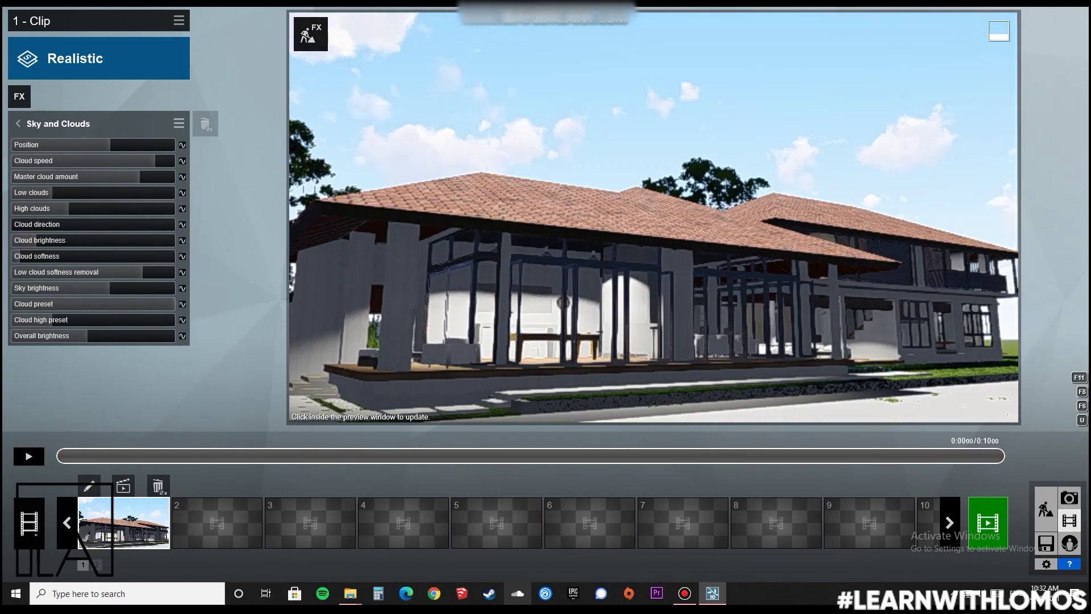
Create keyframes for sun height and sun heading in the Sun effect at the start of the clip
click(17, 123)
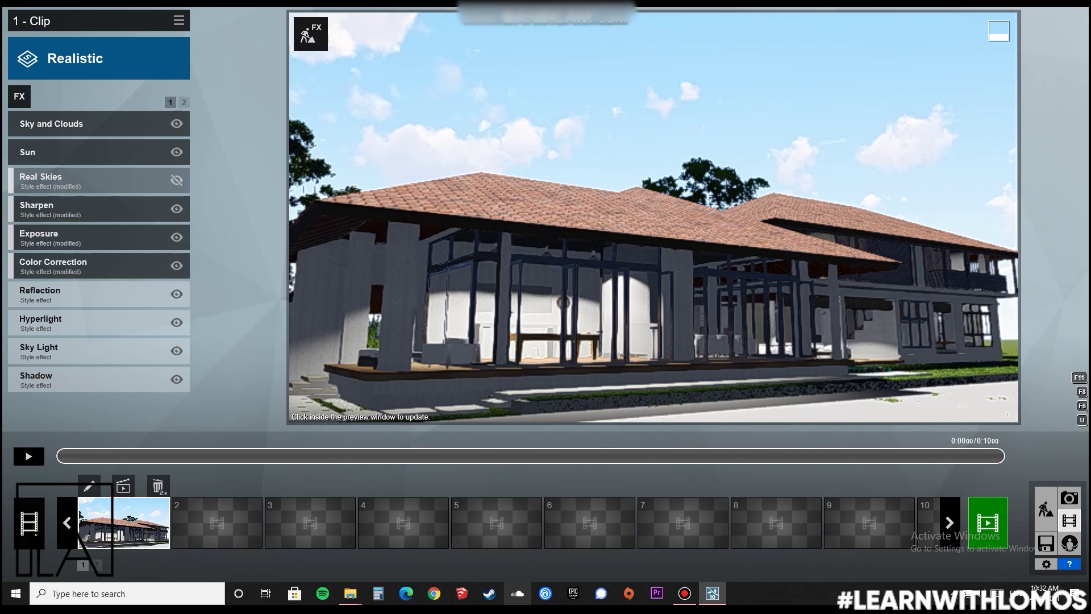
click(45, 152)
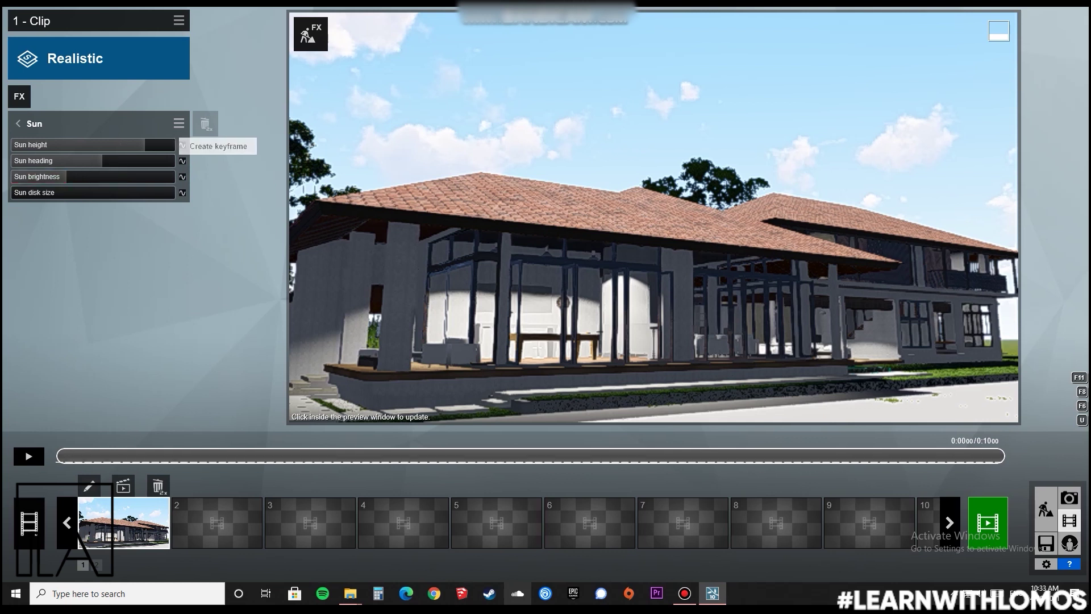
click(183, 145)
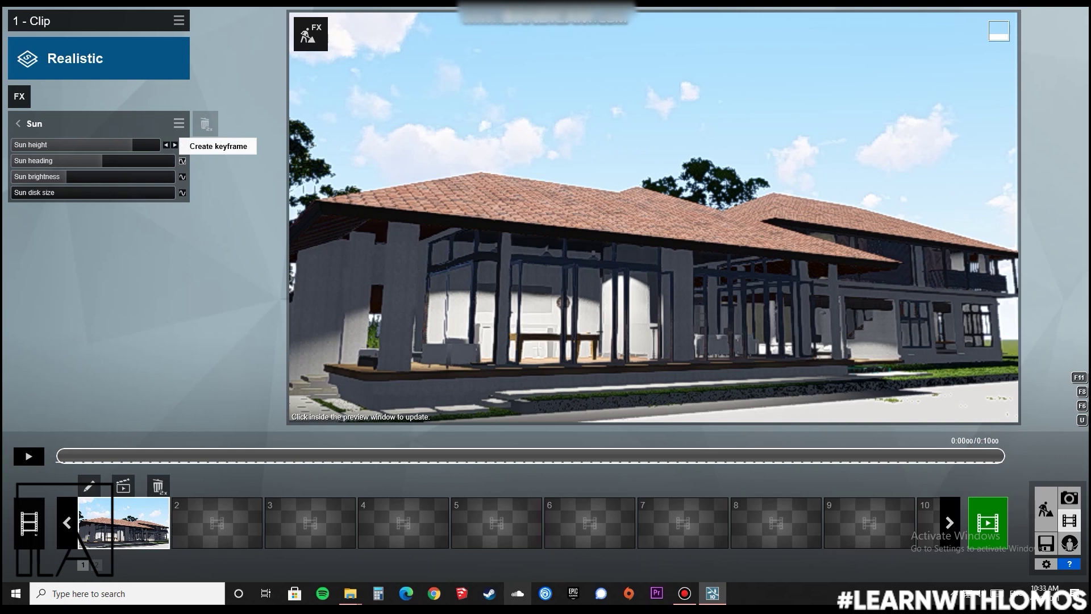
click(183, 161)
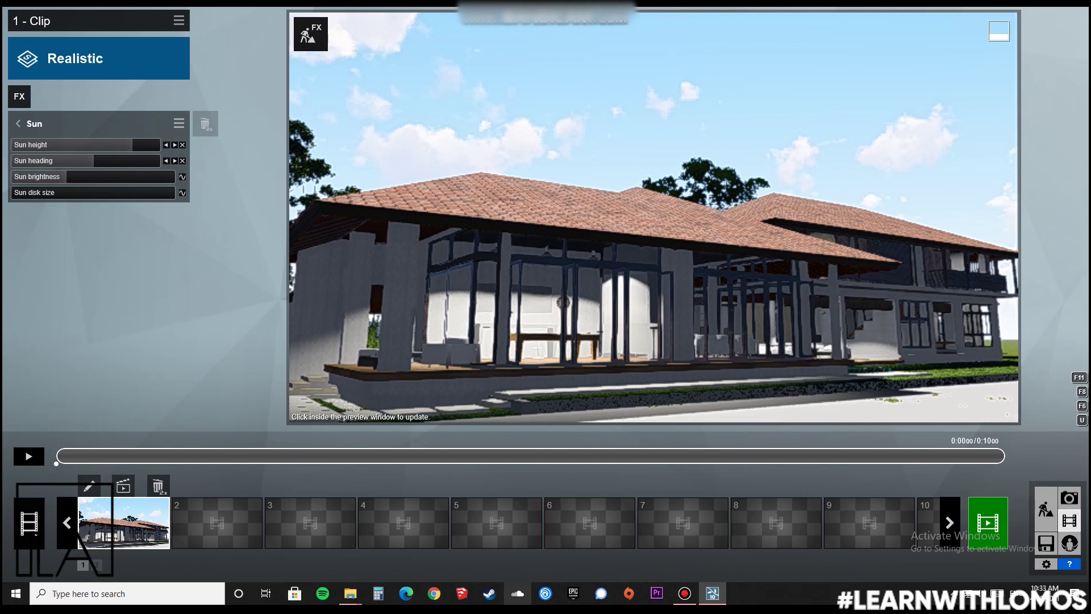
Keyframe sun height and heading at about 5:25, lowering the height to 11.7° and turning the heading so the sun sits behind the buildings
drag(57, 456, 300, 455)
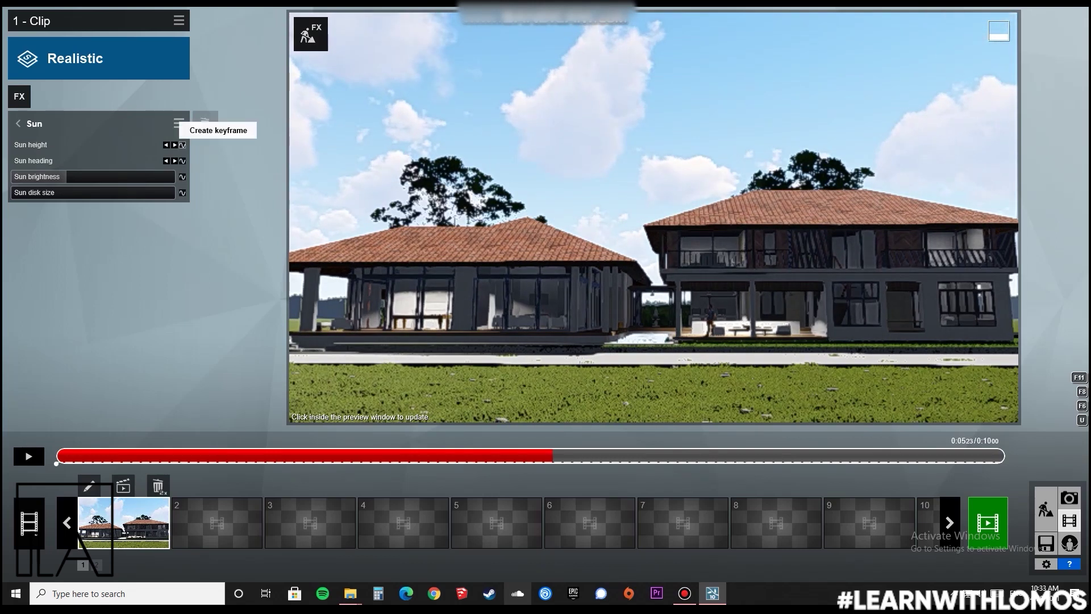
click(181, 145)
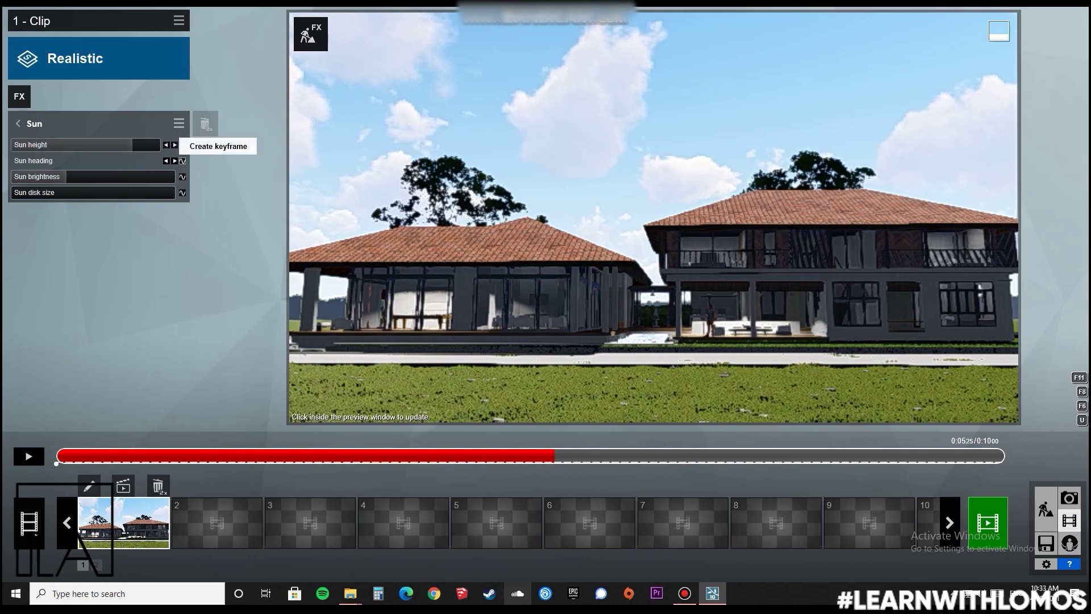
click(181, 161)
drag(132, 145, 96, 145)
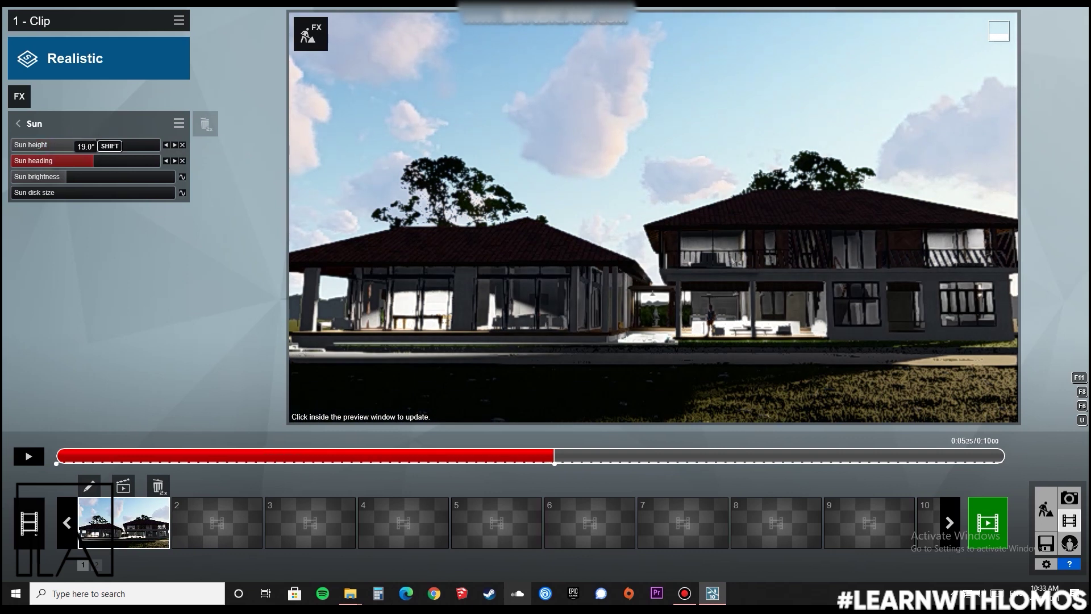
drag(94, 160, 86, 161)
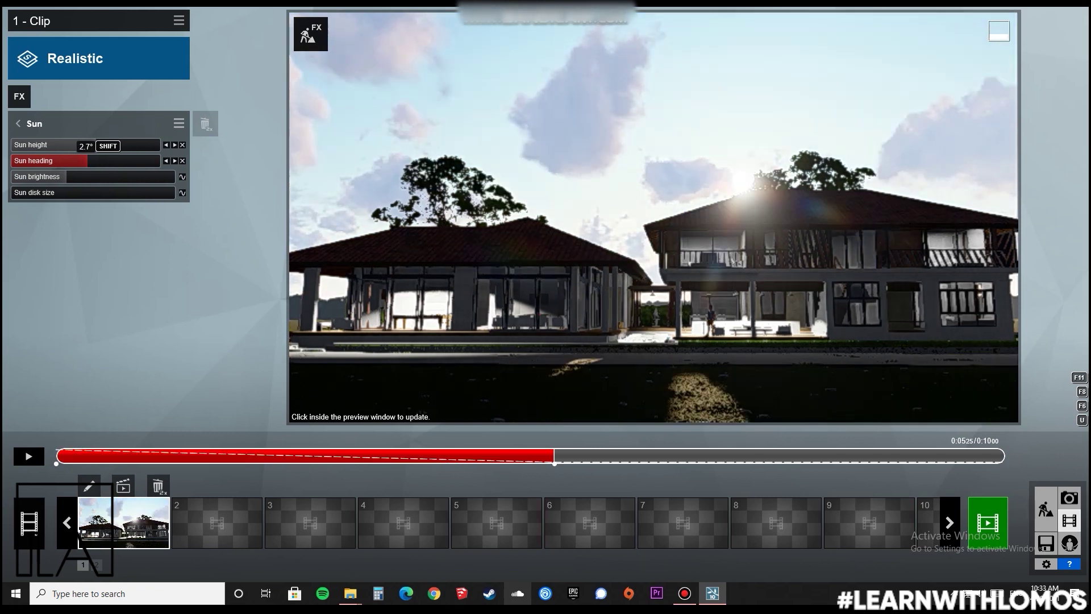
drag(86, 161, 85, 161)
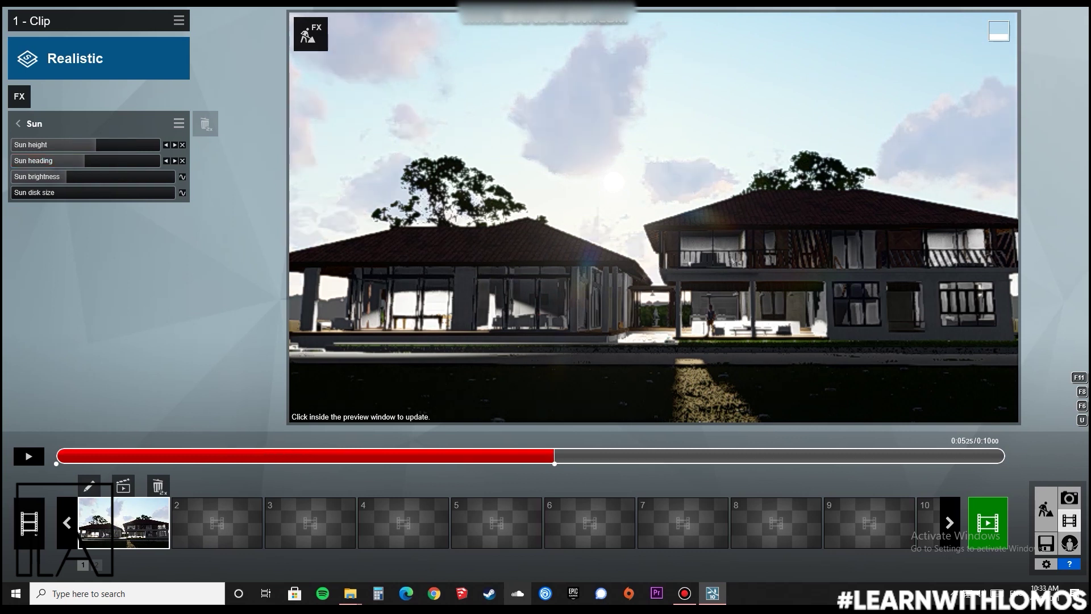
Create sun height and sun heading keyframes near the end of the clip, at about 9:28
drag(555, 455, 938, 456)
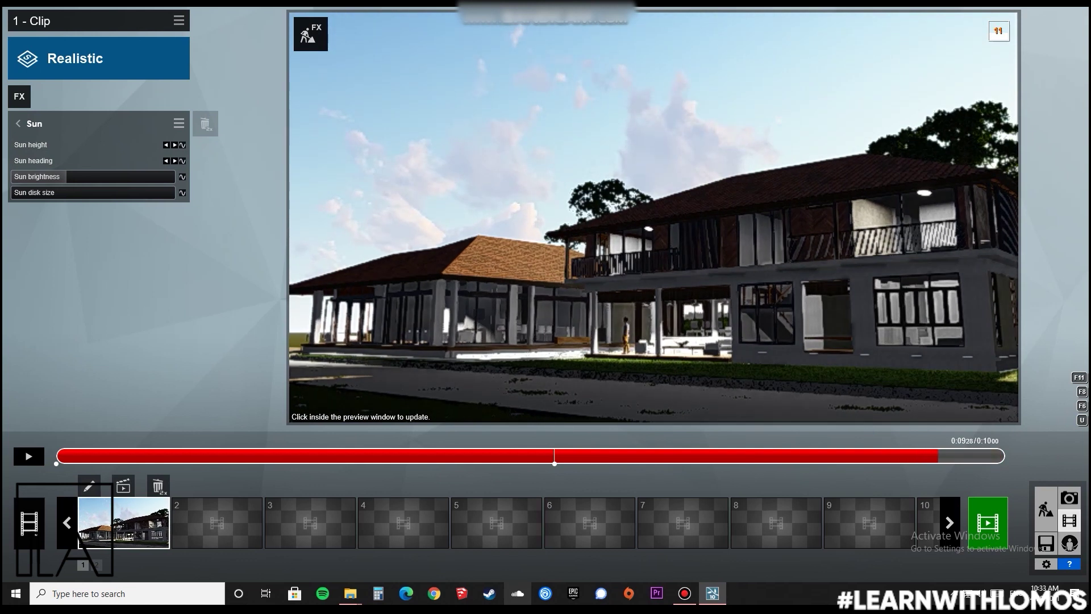
click(182, 144)
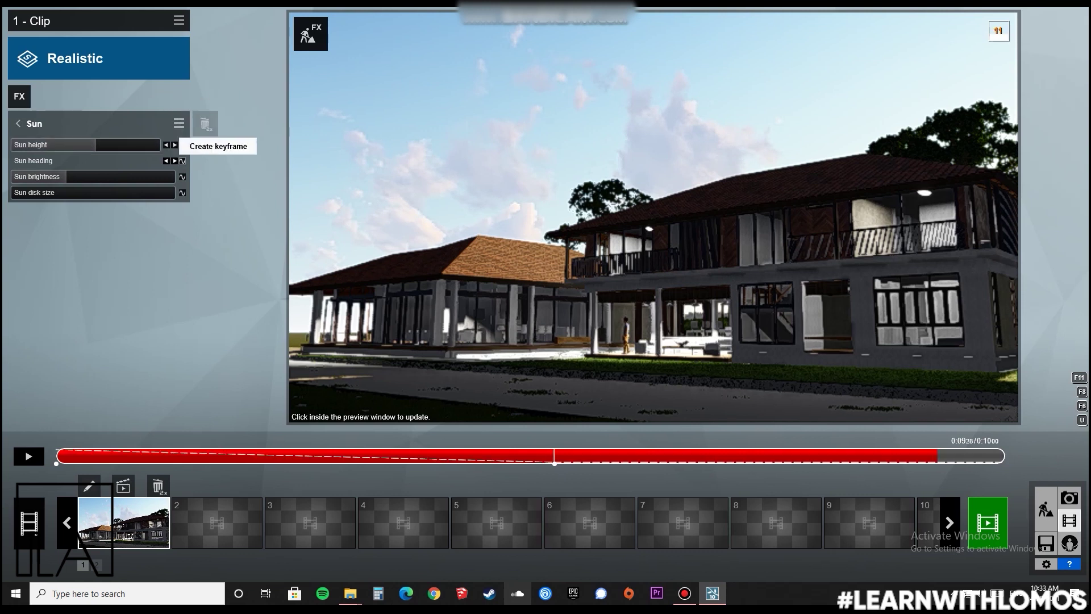
click(182, 160)
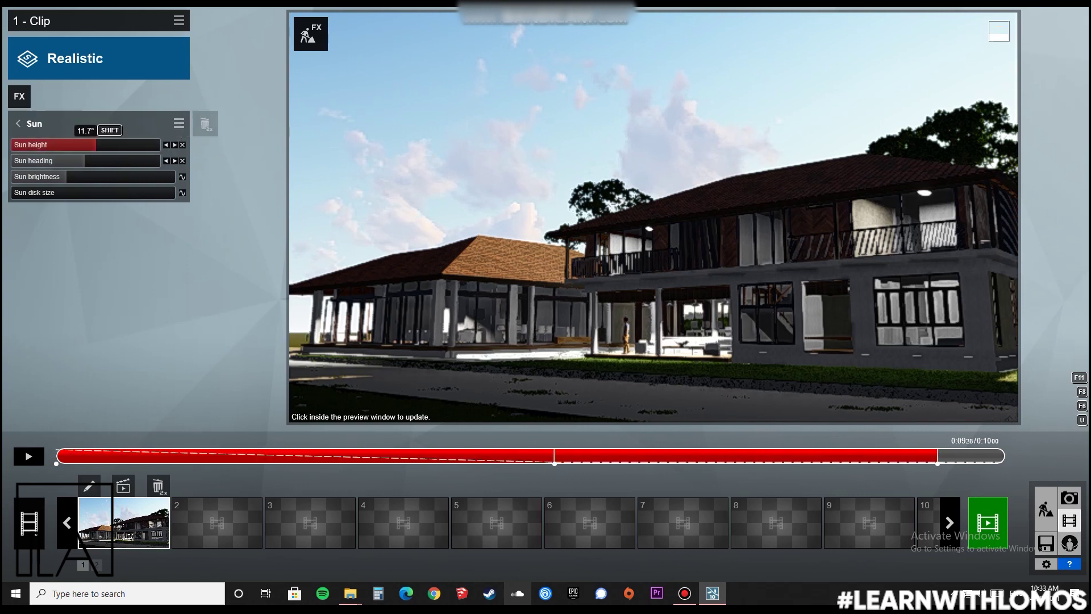
Lower the sun below the horizon at the 9:28 keyframe to turn the scene to night, and adjust the sun heading
drag(96, 145, 49, 145)
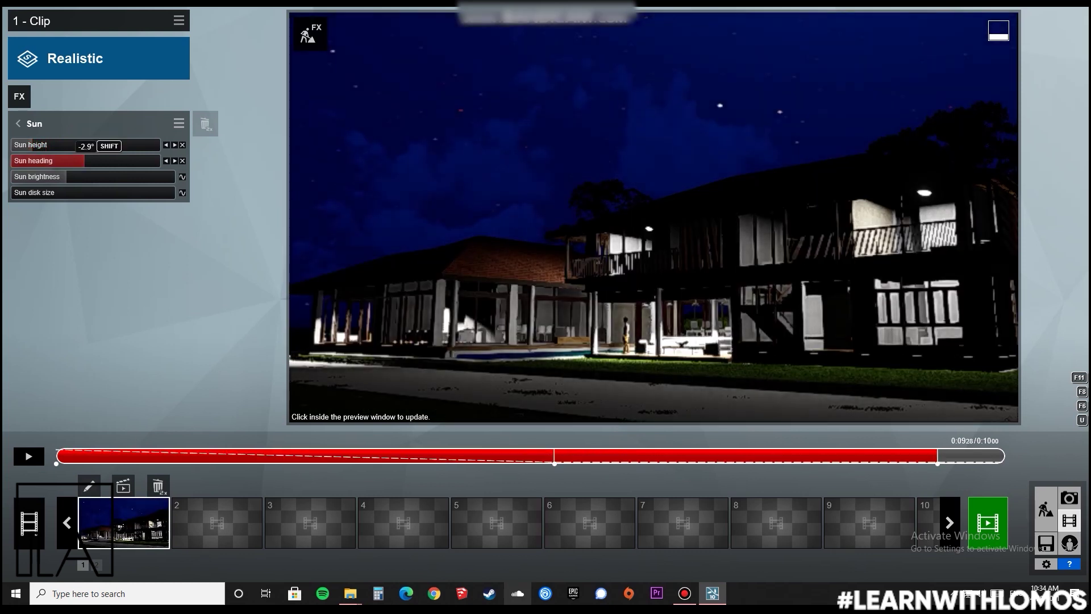
drag(84, 161, 43, 161)
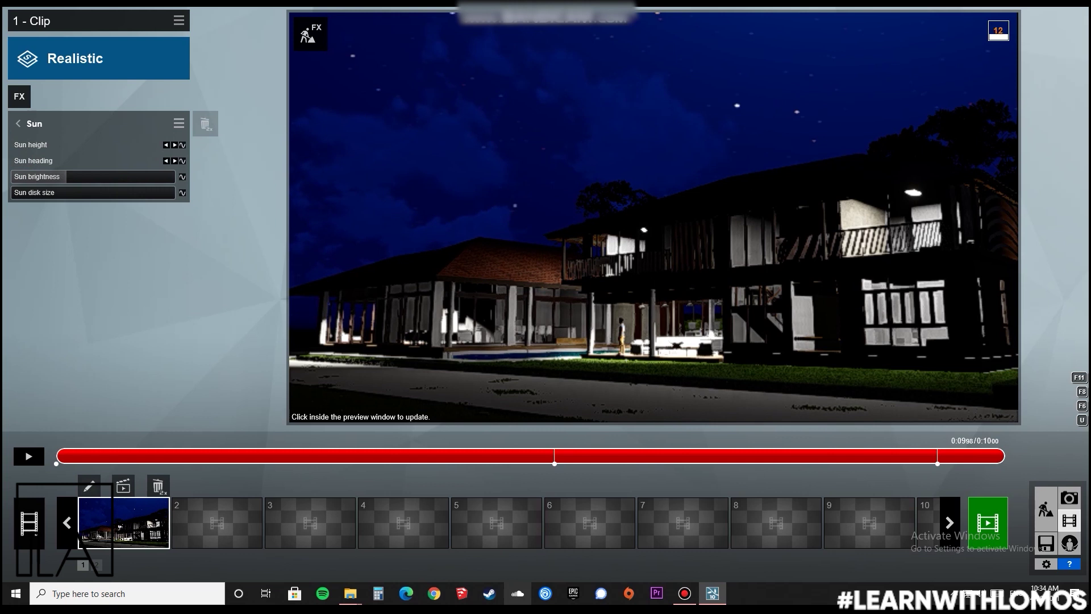
Add the Moon effect to the clip and create a moon height keyframe at about 6:67
click(18, 123)
click(19, 96)
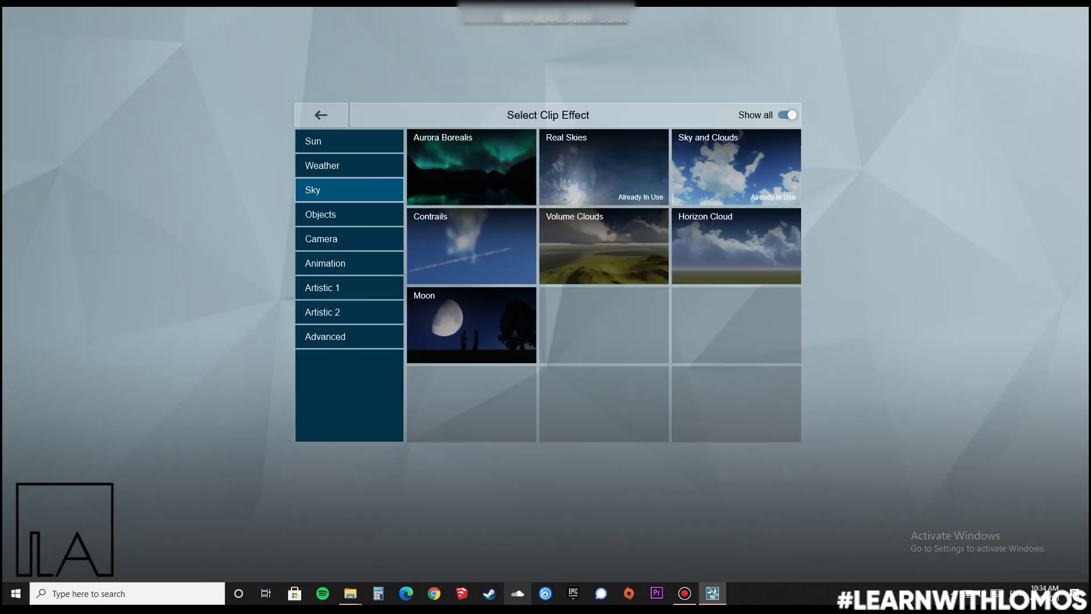
click(471, 324)
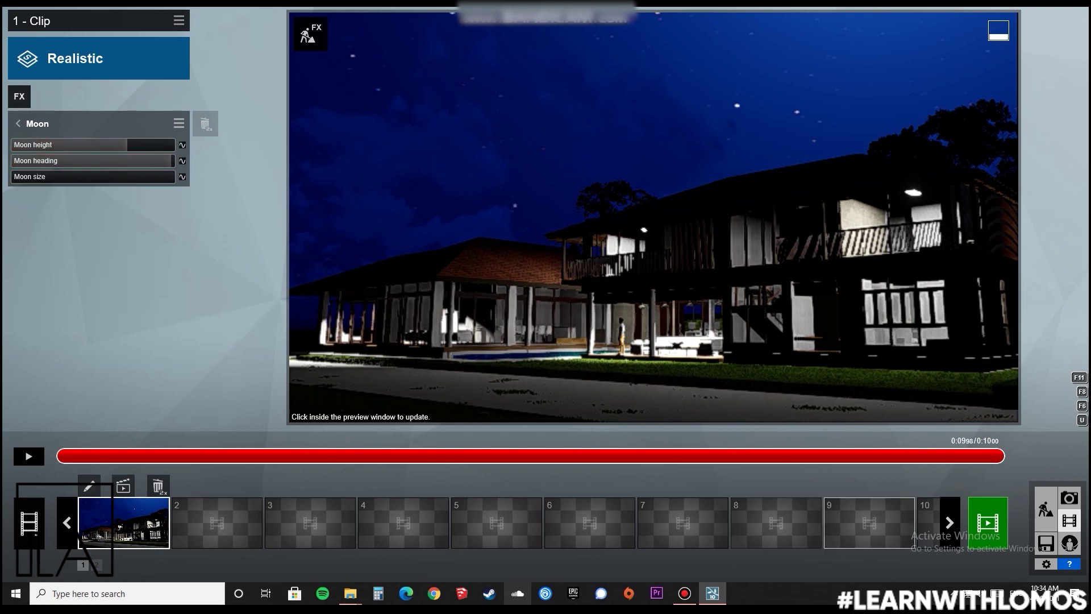
drag(1002, 456, 596, 455)
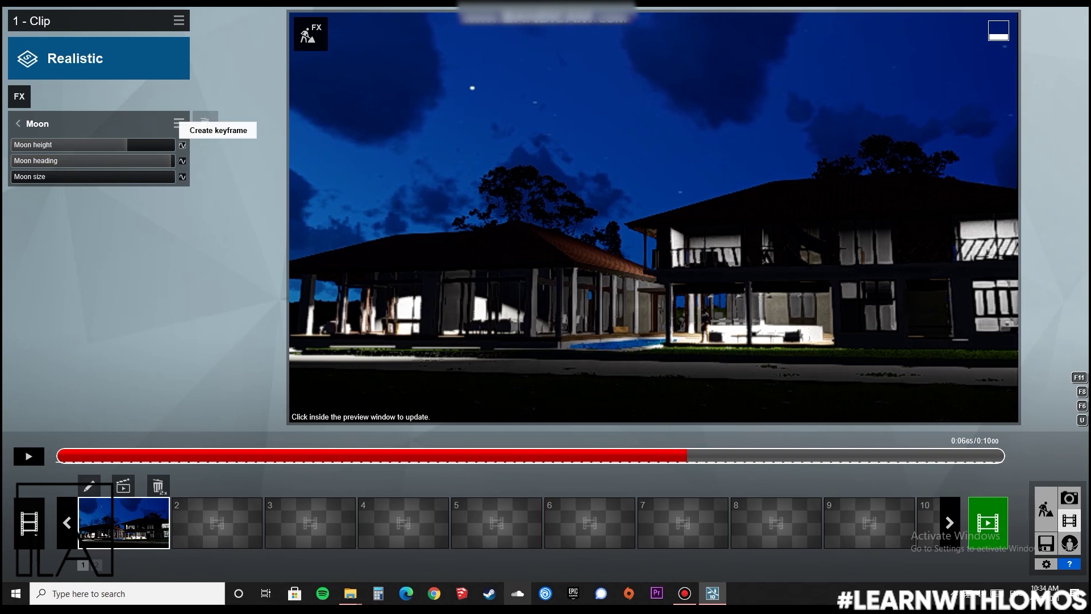
click(183, 145)
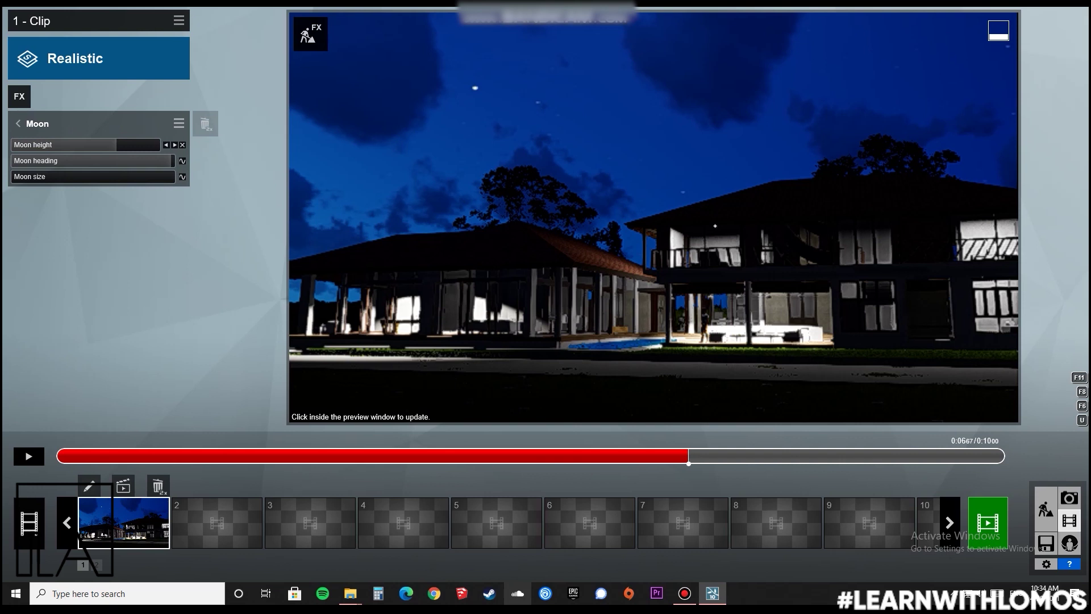
Create moon height and moon heading keyframes near the end of the clip, at about 9:39
drag(688, 456, 925, 456)
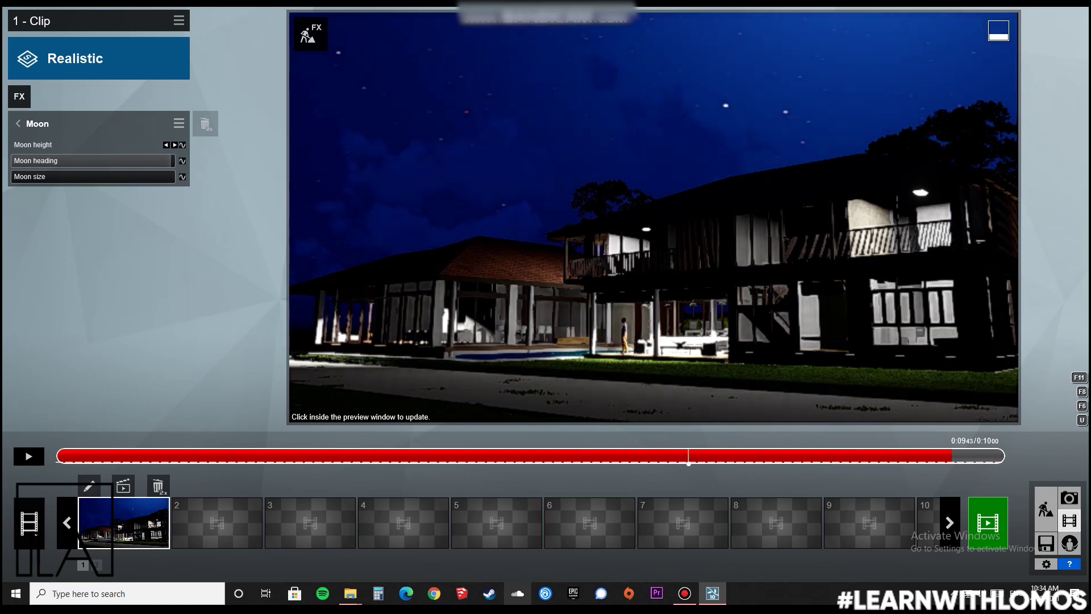
click(183, 145)
mouse_move(117, 145)
mouse_down()
mouse_move(151, 145)
mouse_move(128, 145)
mouse_up()
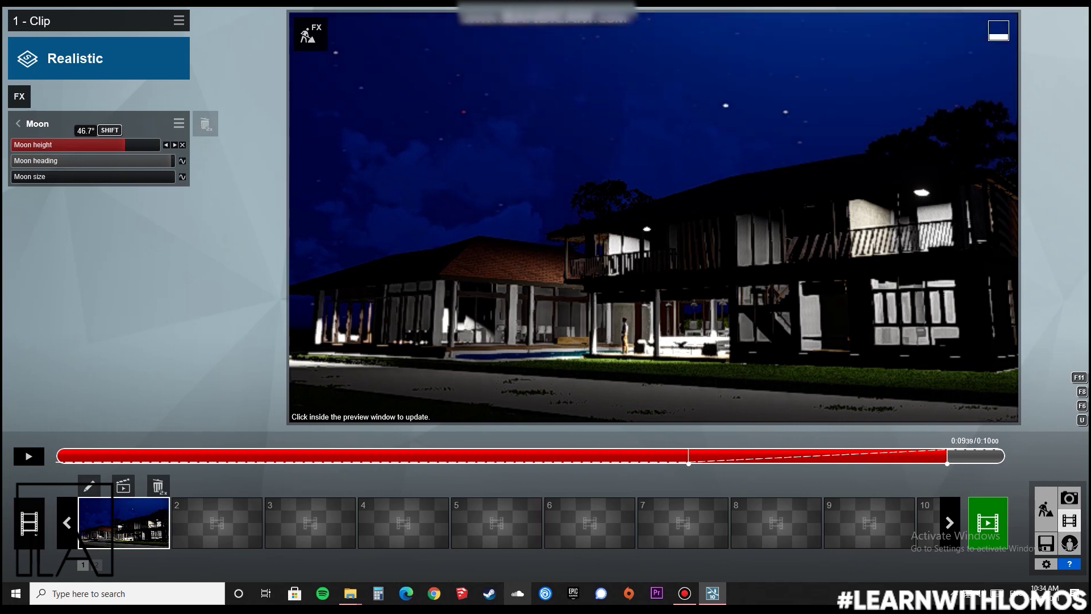
click(183, 161)
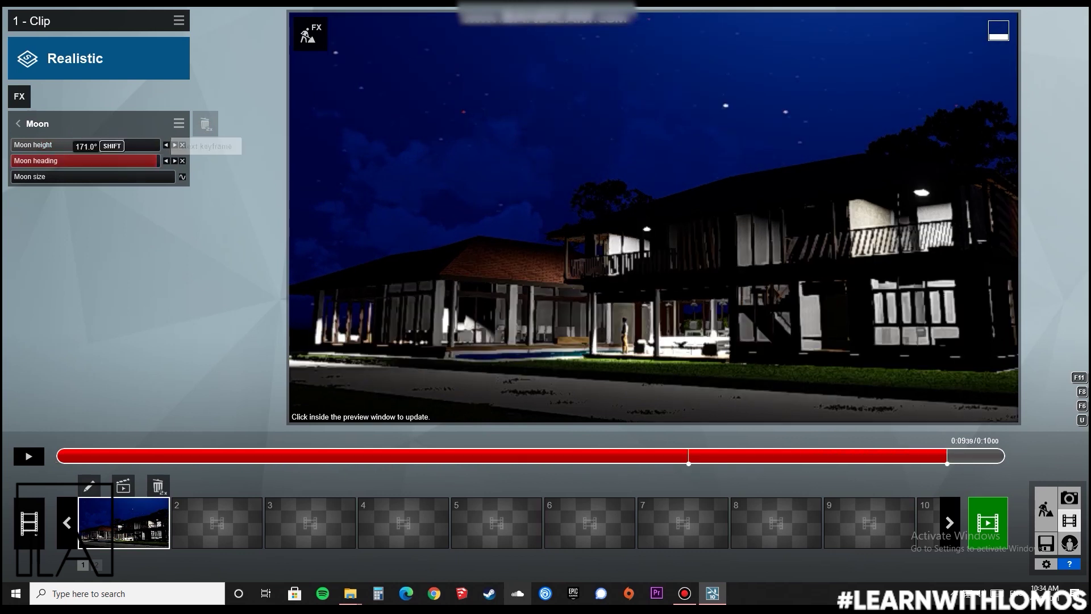
Set the moon height to about 17.2° and turn its heading to place the moon above the single-storey building's roof, then preview the clip
click(151, 161)
drag(150, 160, 100, 145)
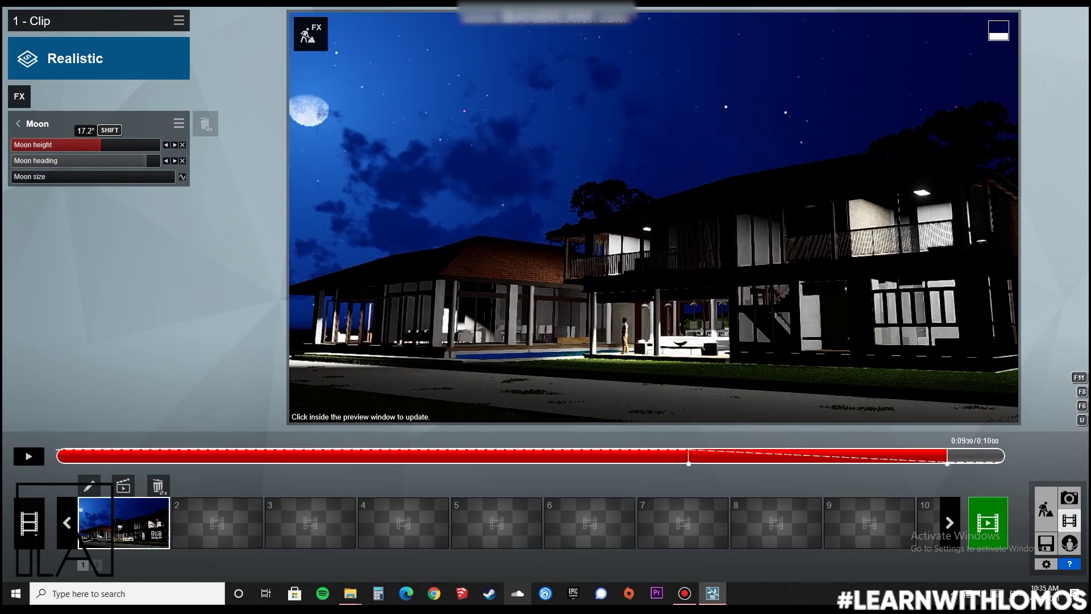
drag(146, 161, 148, 161)
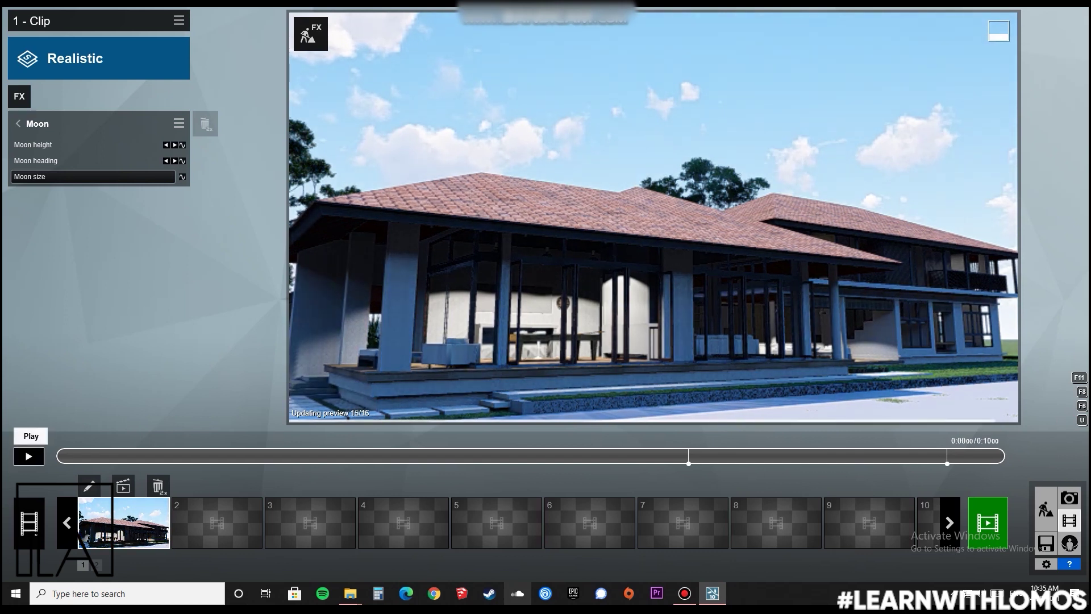
click(29, 456)
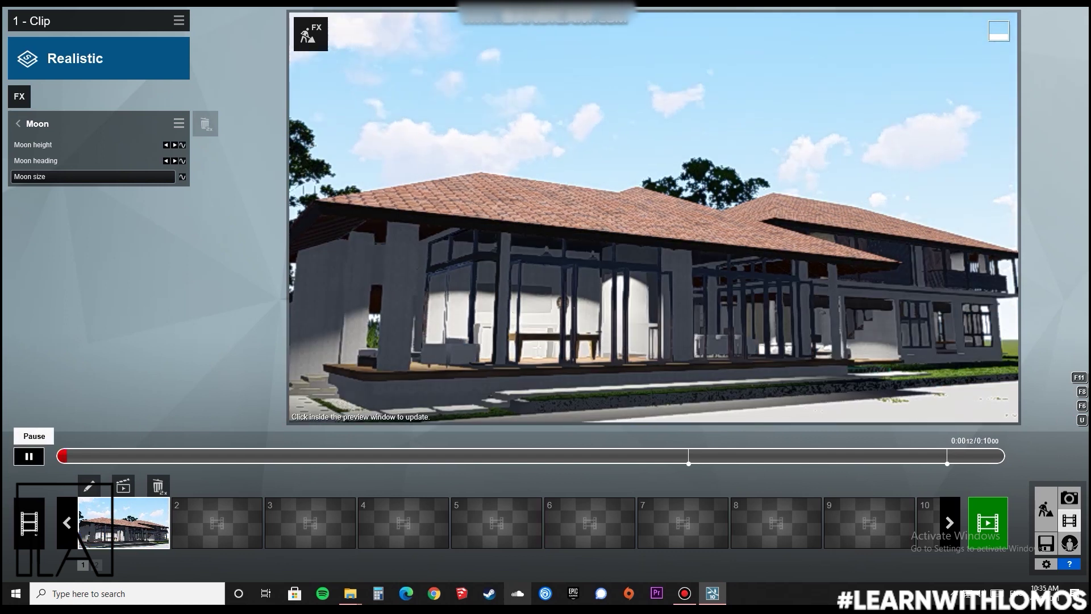